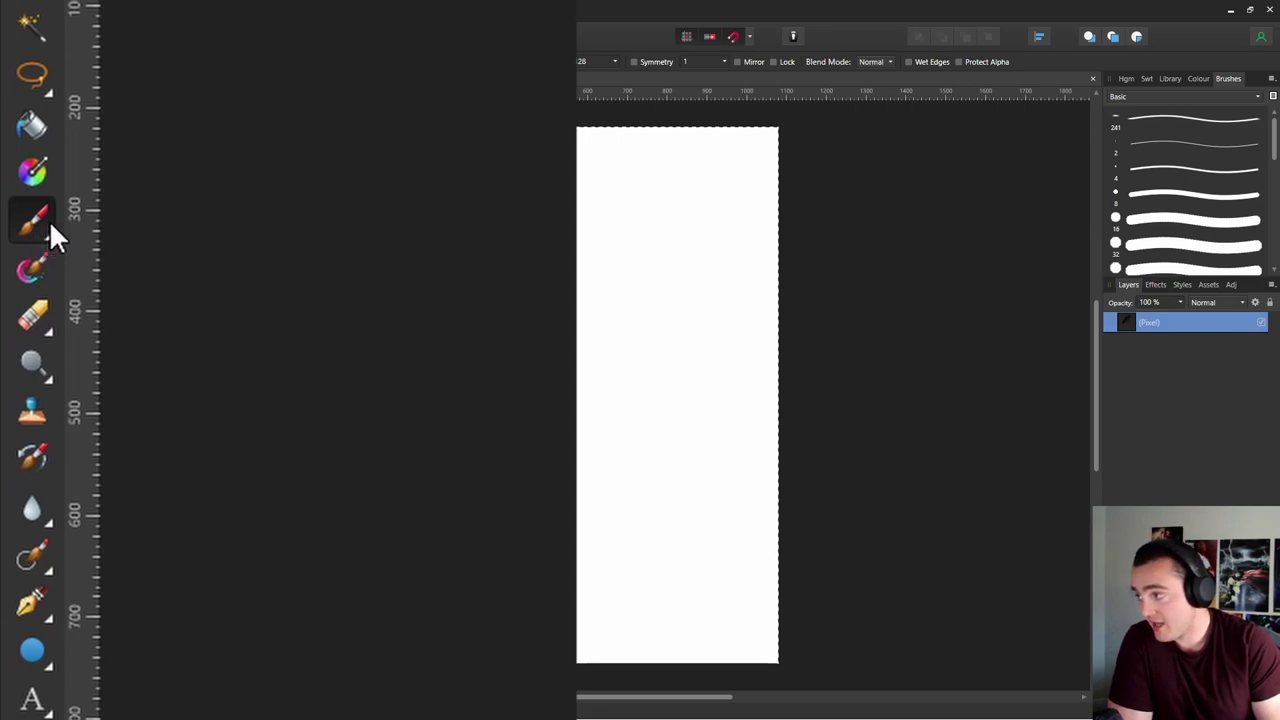
- Browse the grouped brush tools and end with the Paint Brush Tool active
click(49, 220)
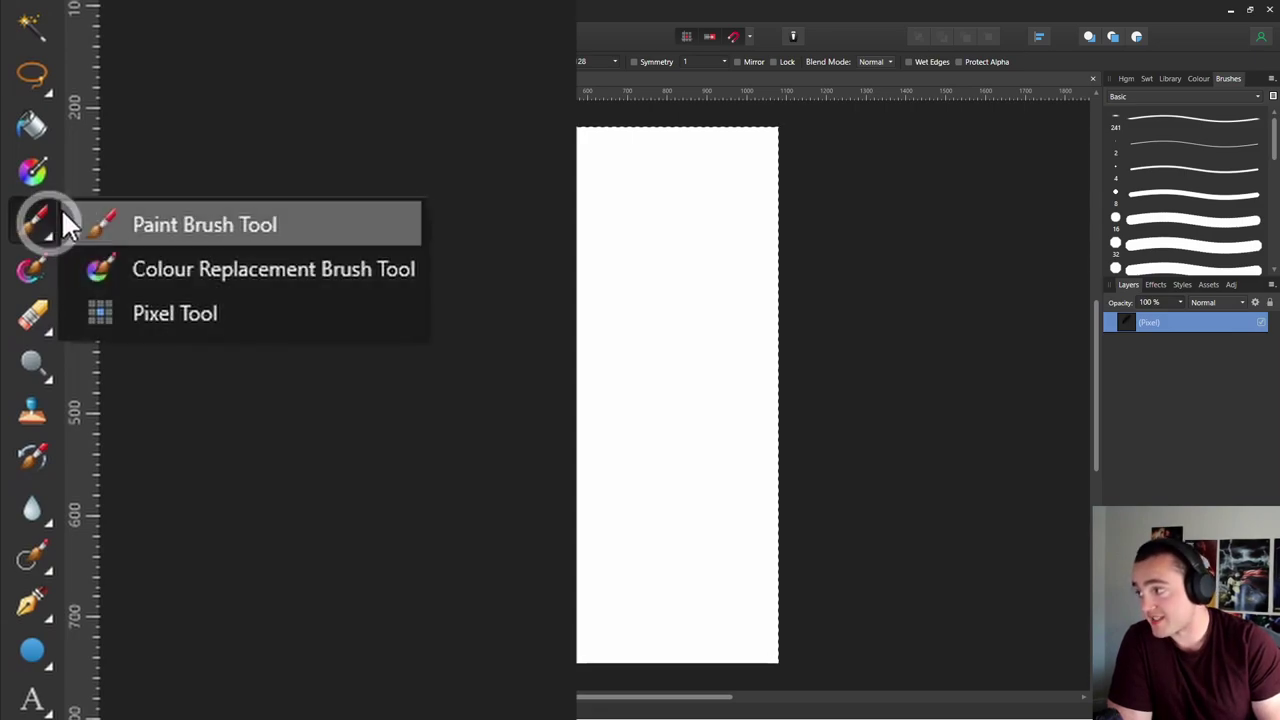
click(196, 228)
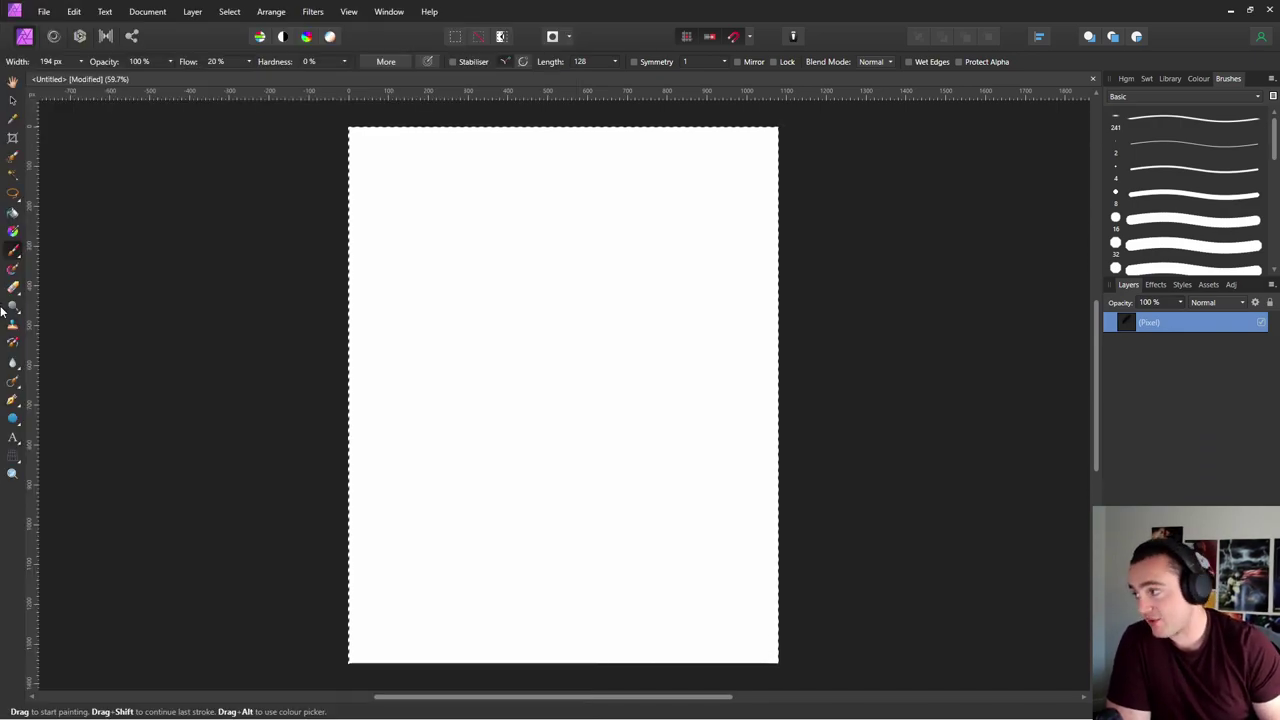
key(shift+b)
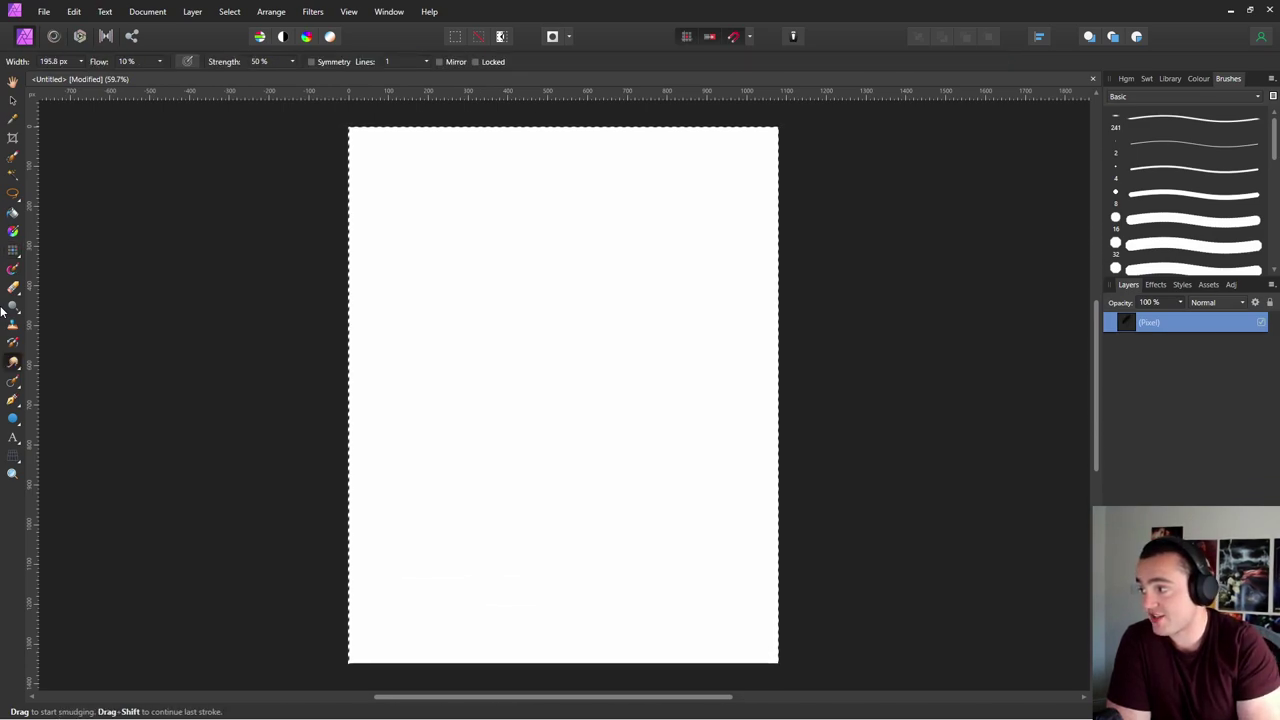
click(13, 250)
click(52, 248)
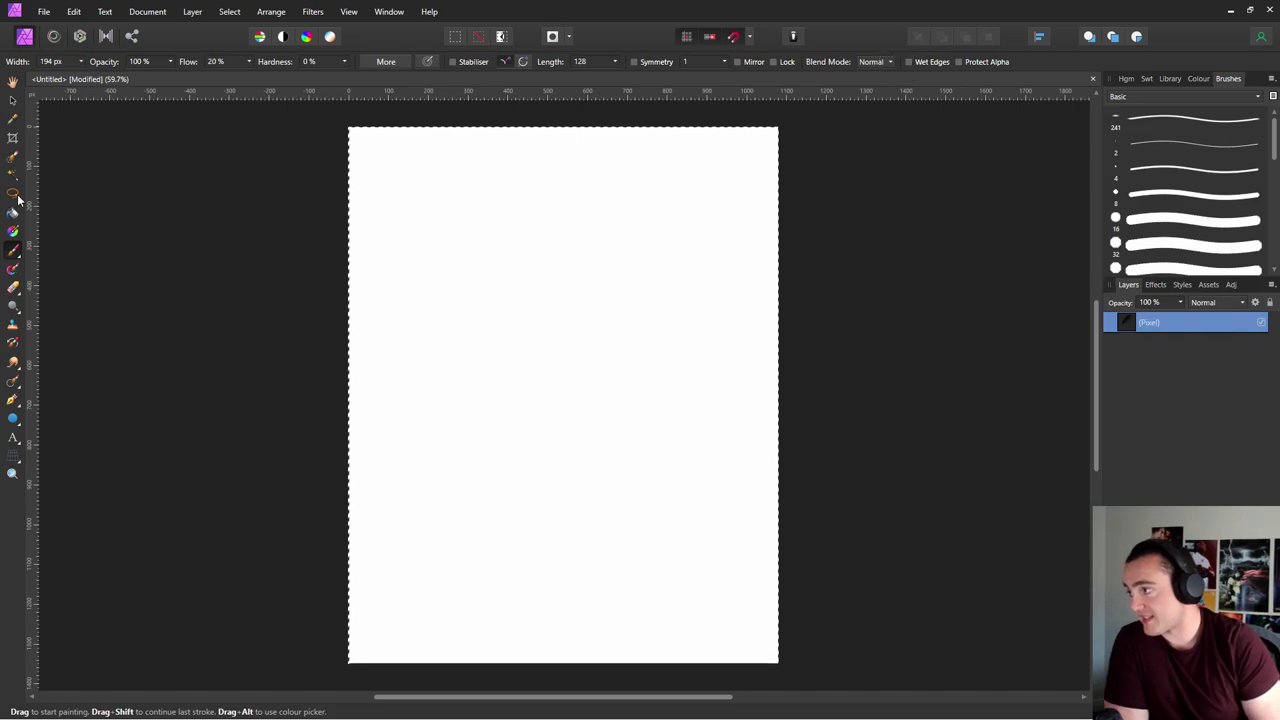
key(l)
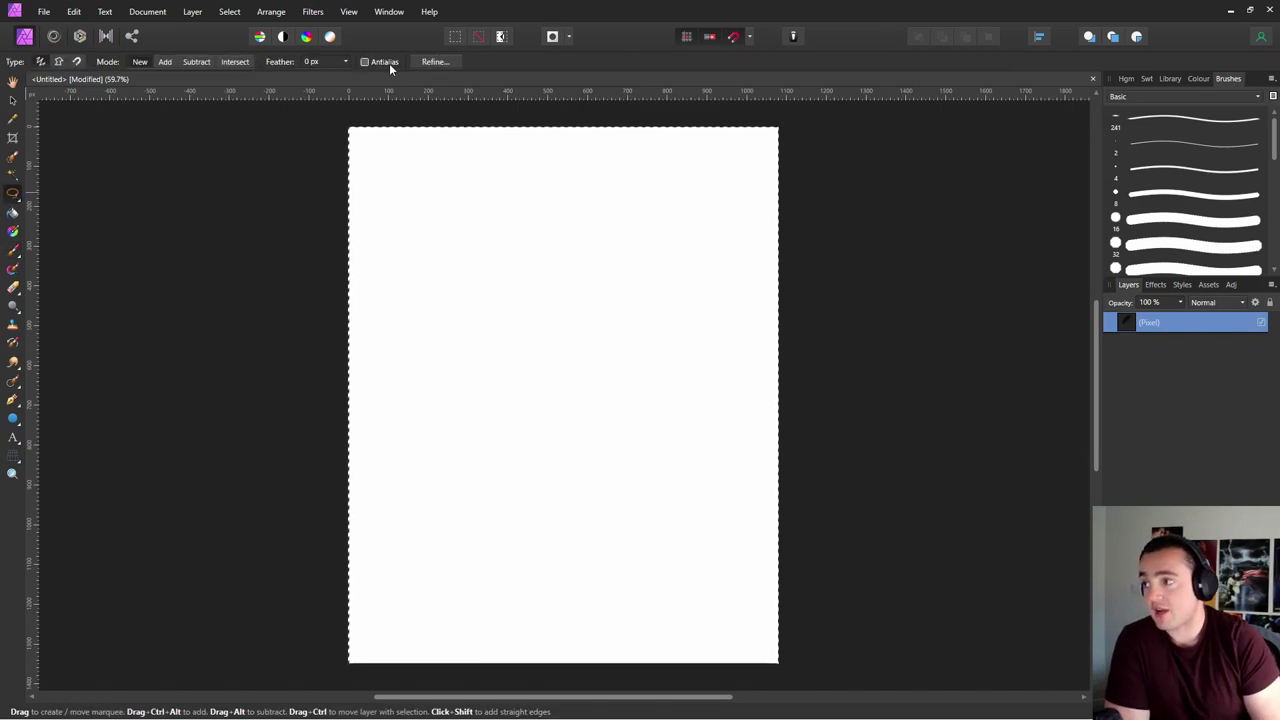
key(b)
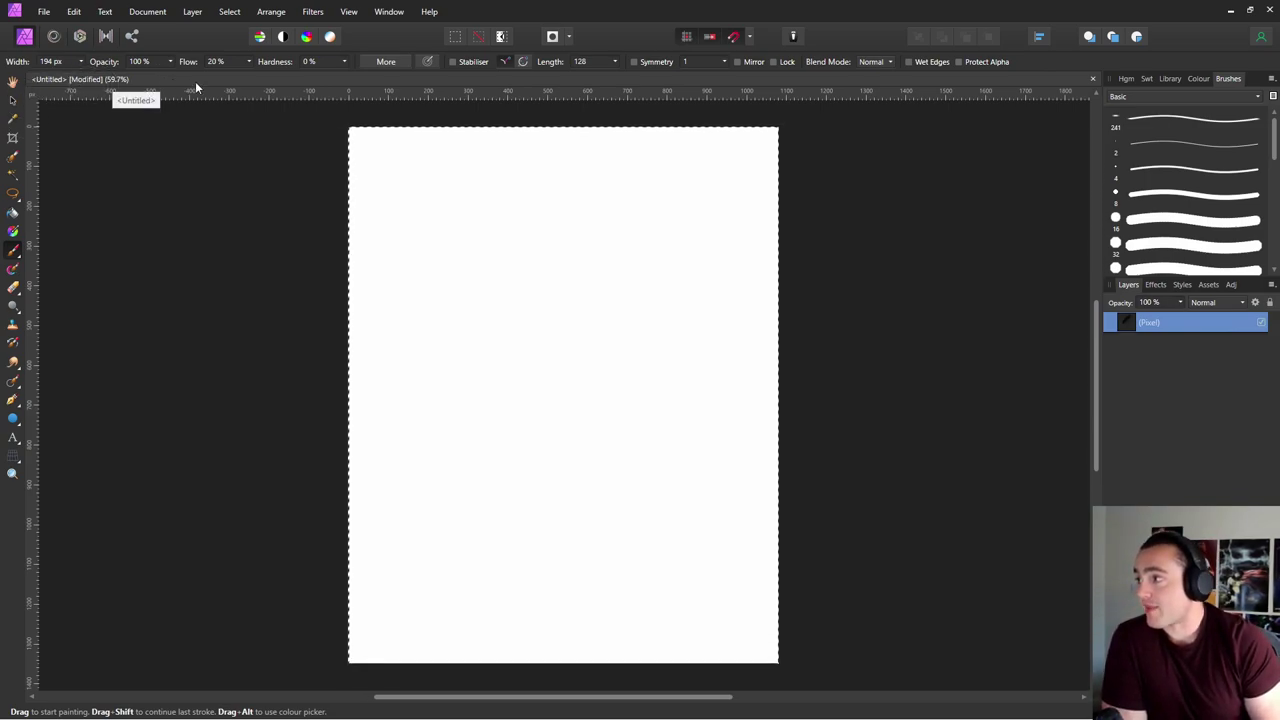
- Set brush flow and hardness to 100%, keeping one hard black dot near the top-left
click(250, 66)
drag(251, 76, 463, 78)
click(345, 63)
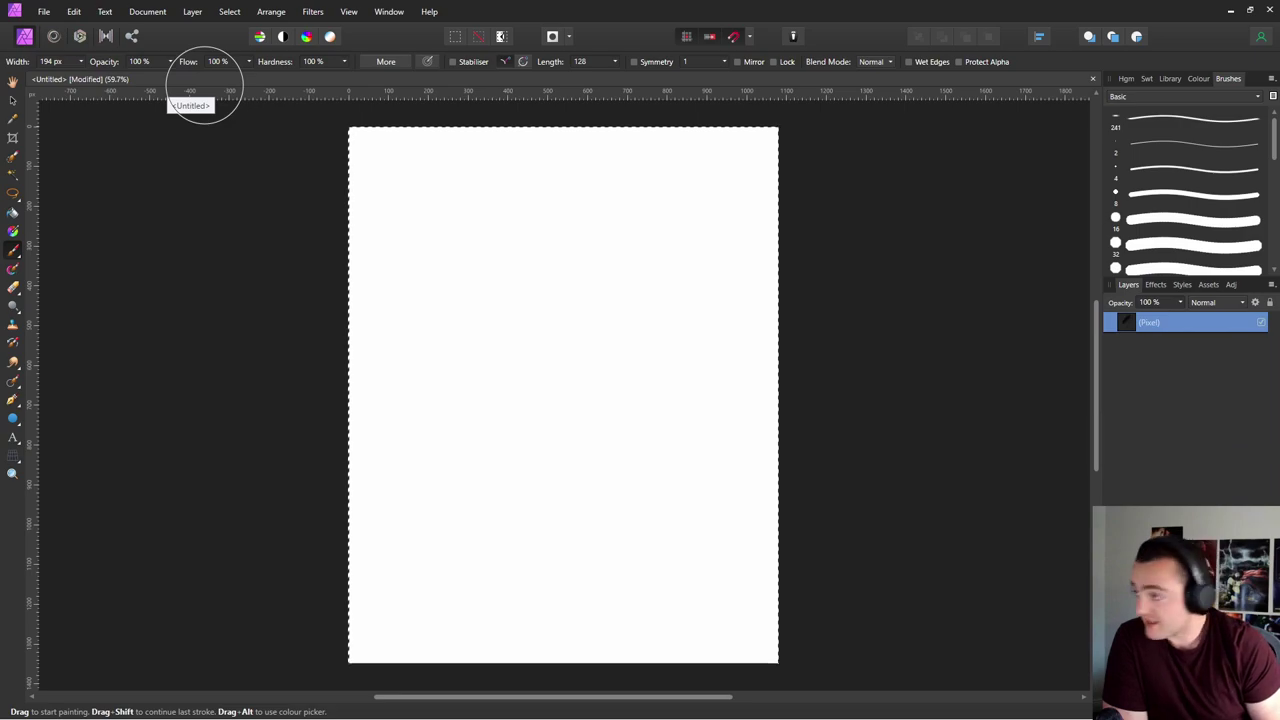
click(437, 209)
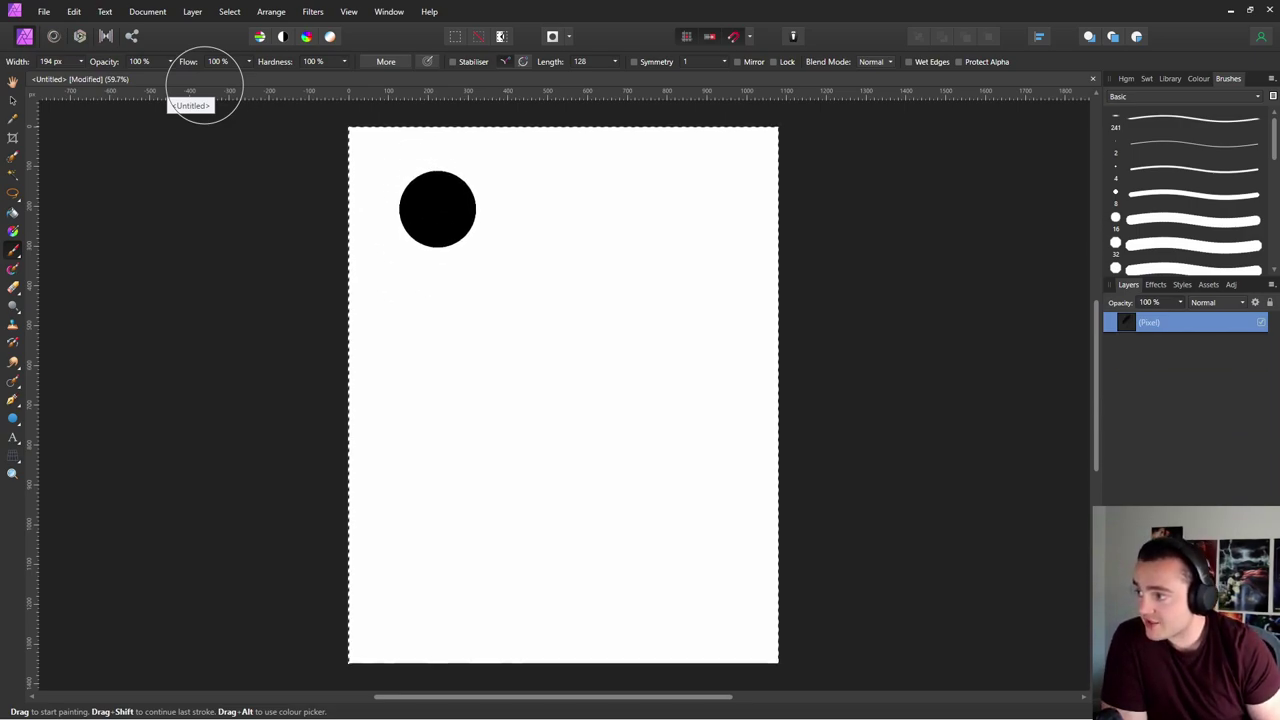
click(697, 503)
key(ctrl+z)
click(463, 229)
key(ctrl+z)
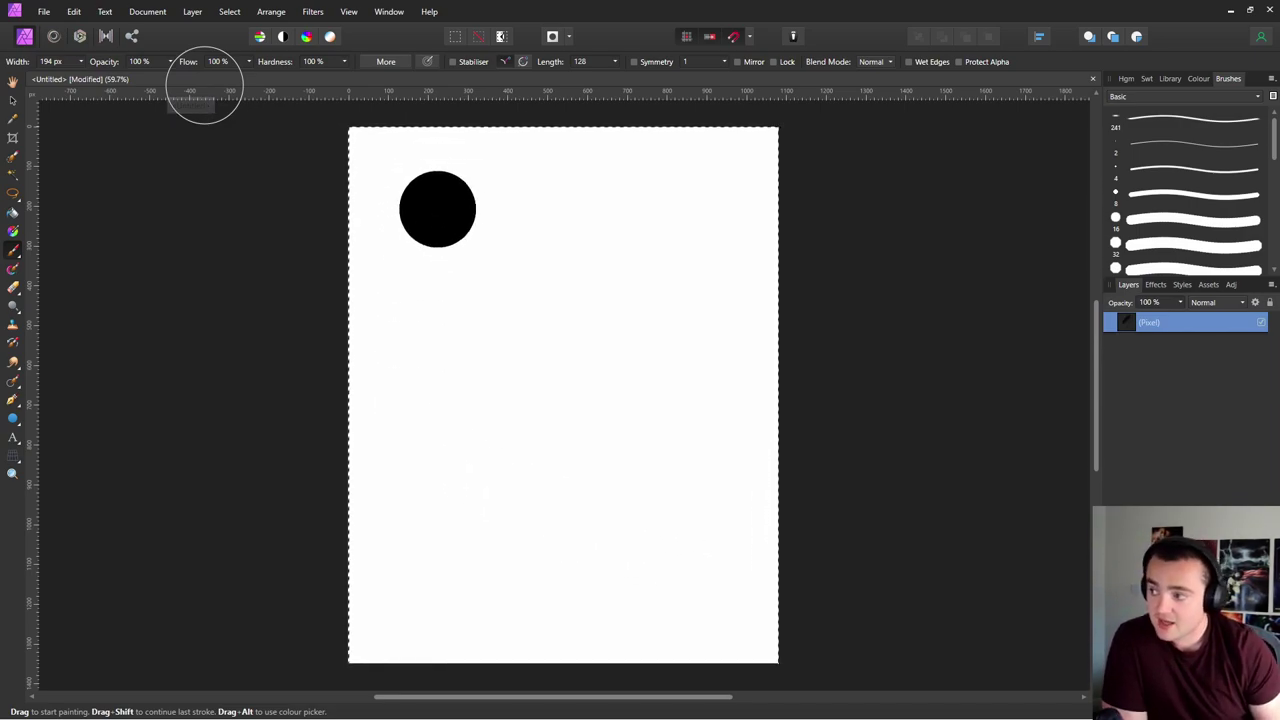
click(757, 300)
key(ctrl+z)
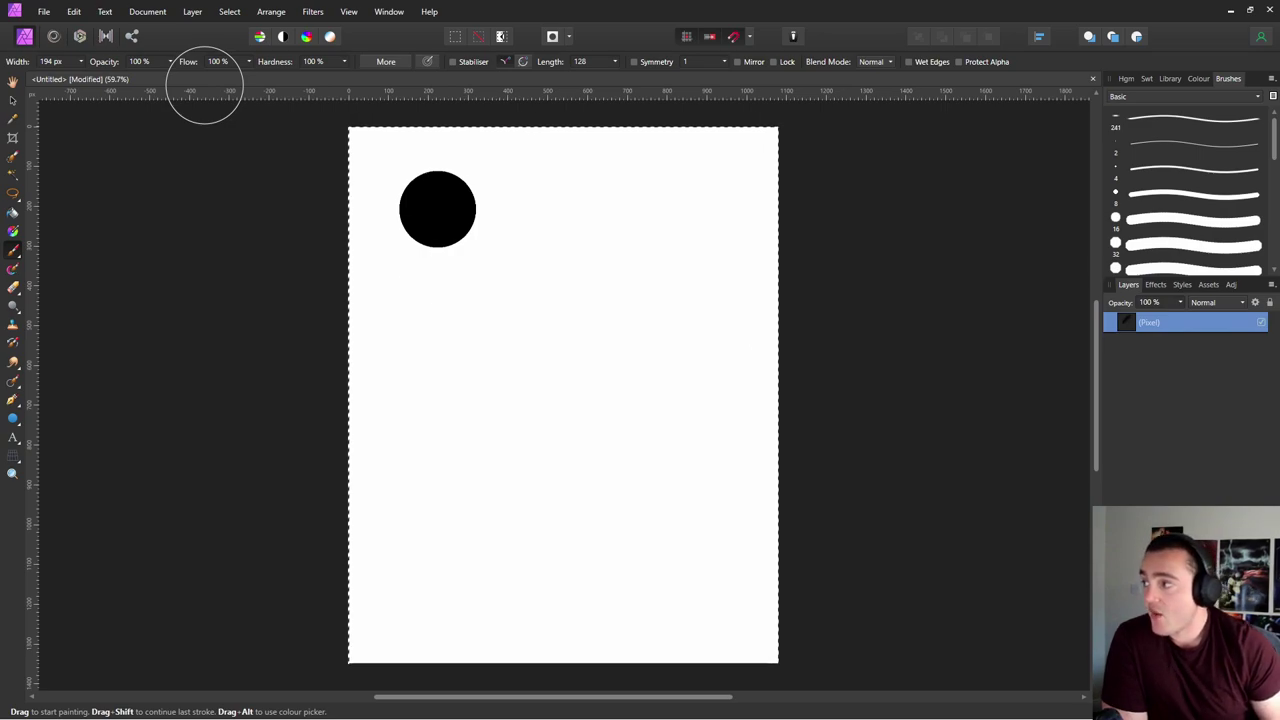
- Widen the brush to 374 px, undoing the large test dabs
click(80, 62)
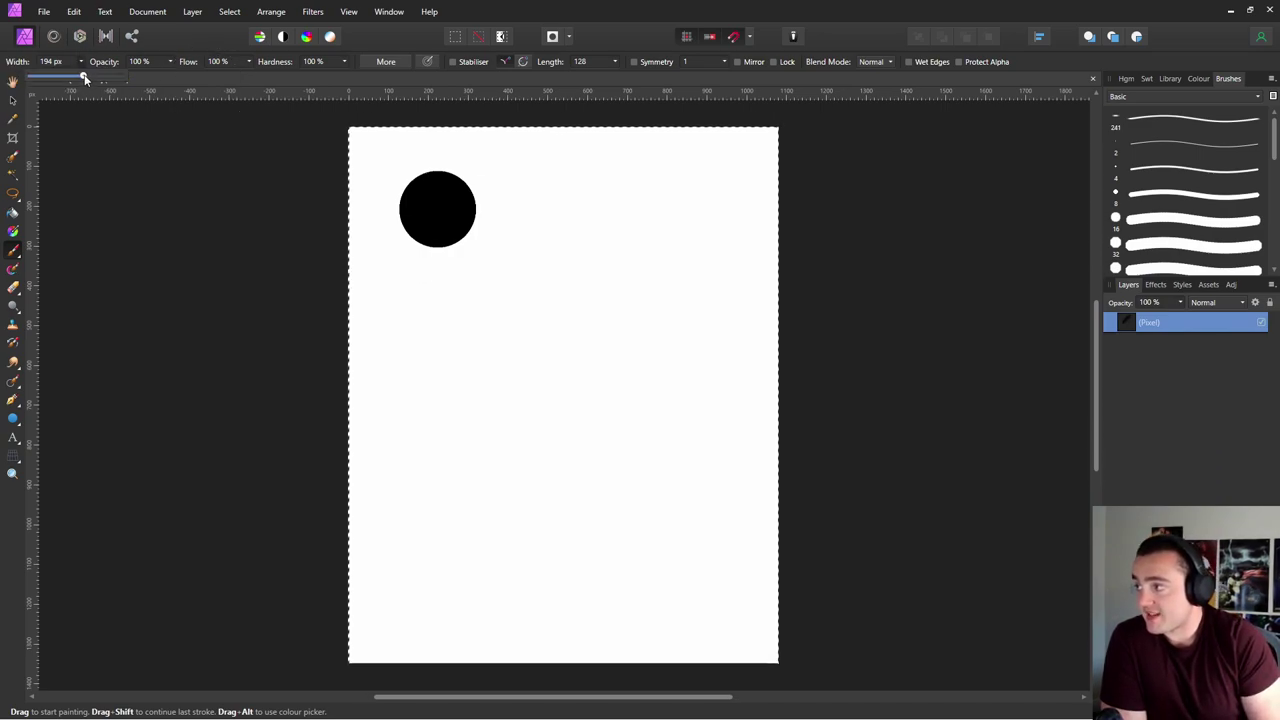
drag(83, 77, 98, 79)
click(466, 251)
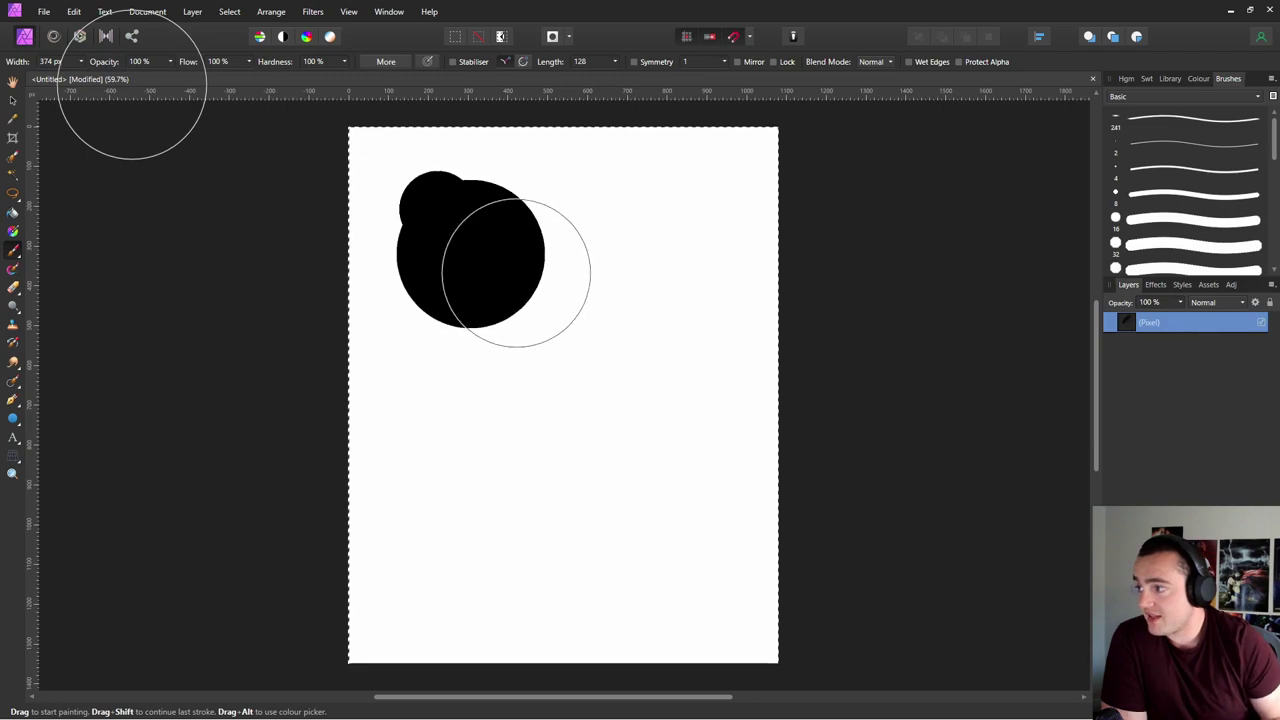
key(ctrl+z)
click(654, 338)
key(ctrl+z)
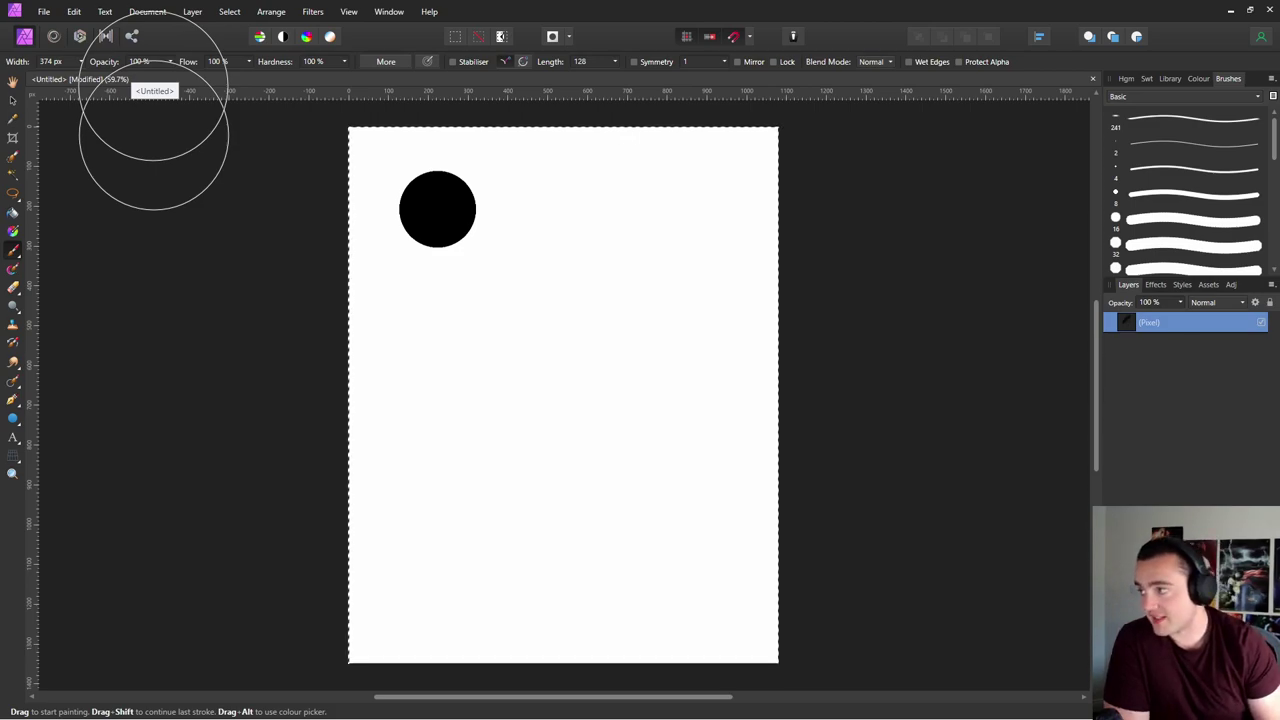
click(304, 148)
key(ctrl+z)
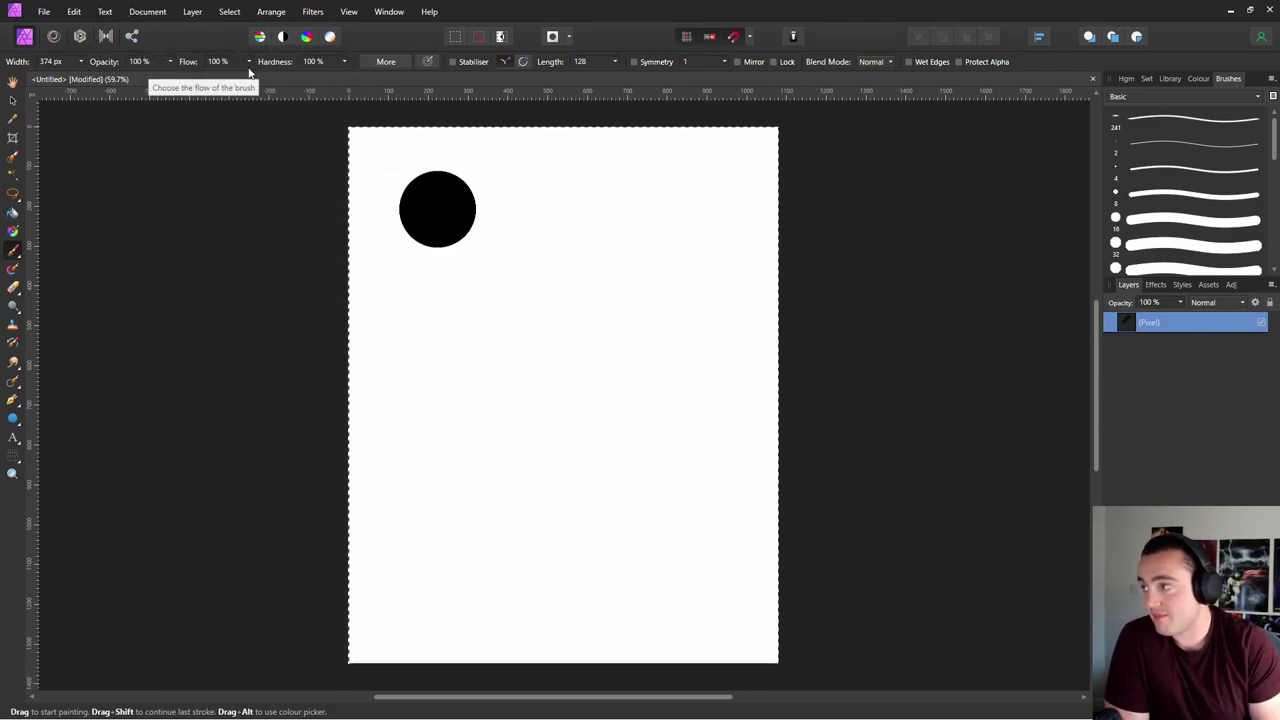
click(344, 61)
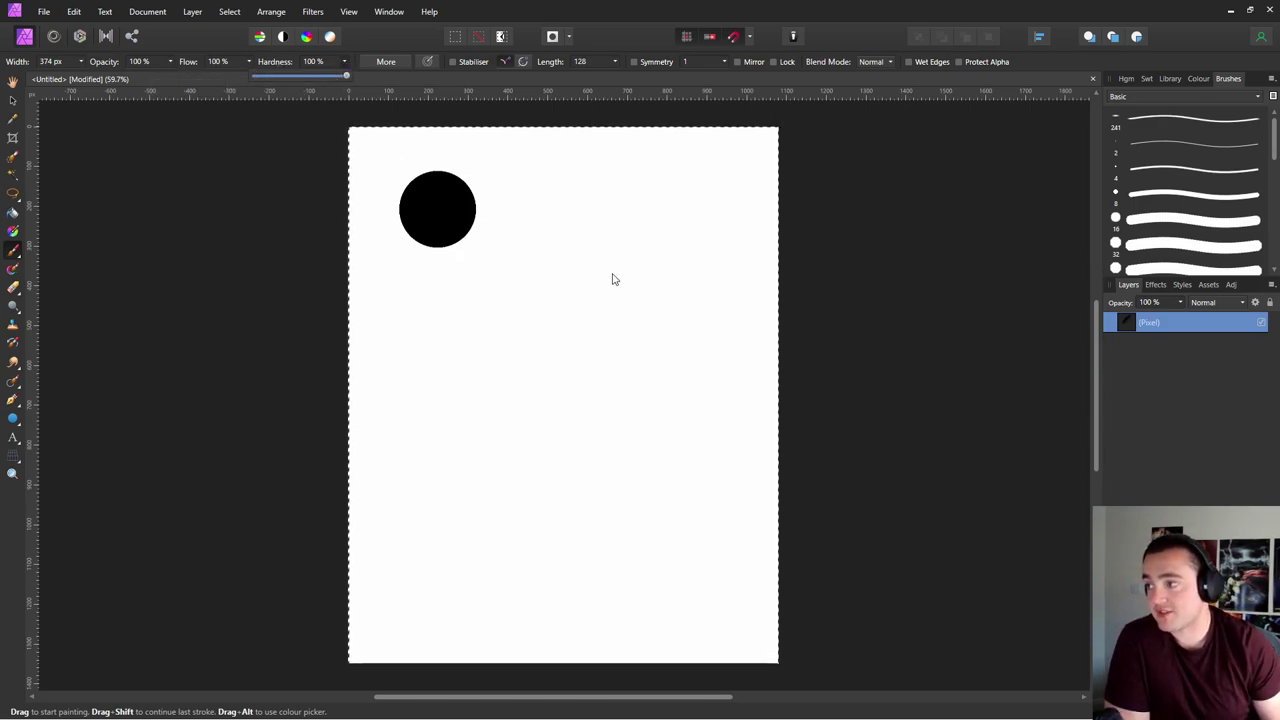
- Drop hardness to 0%, then paint a soft dab beside the dot and a long soft diagonal stroke
drag(274, 75, 254, 77)
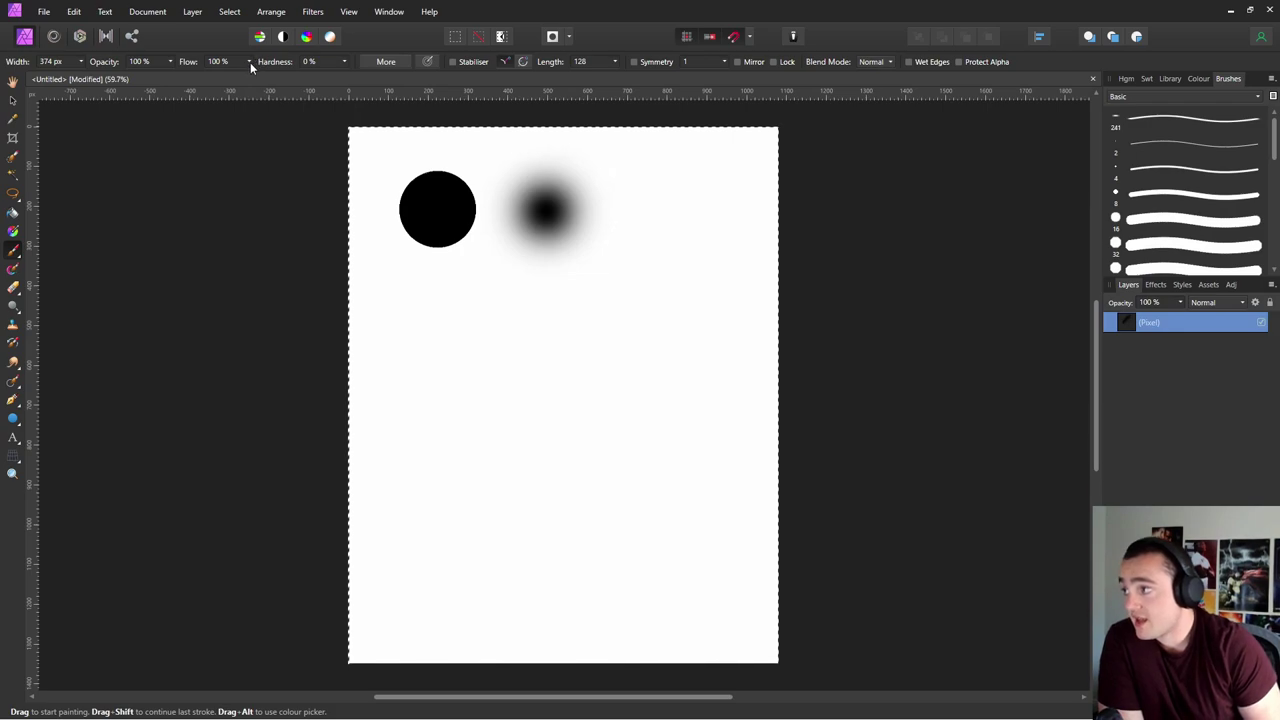
click(250, 62)
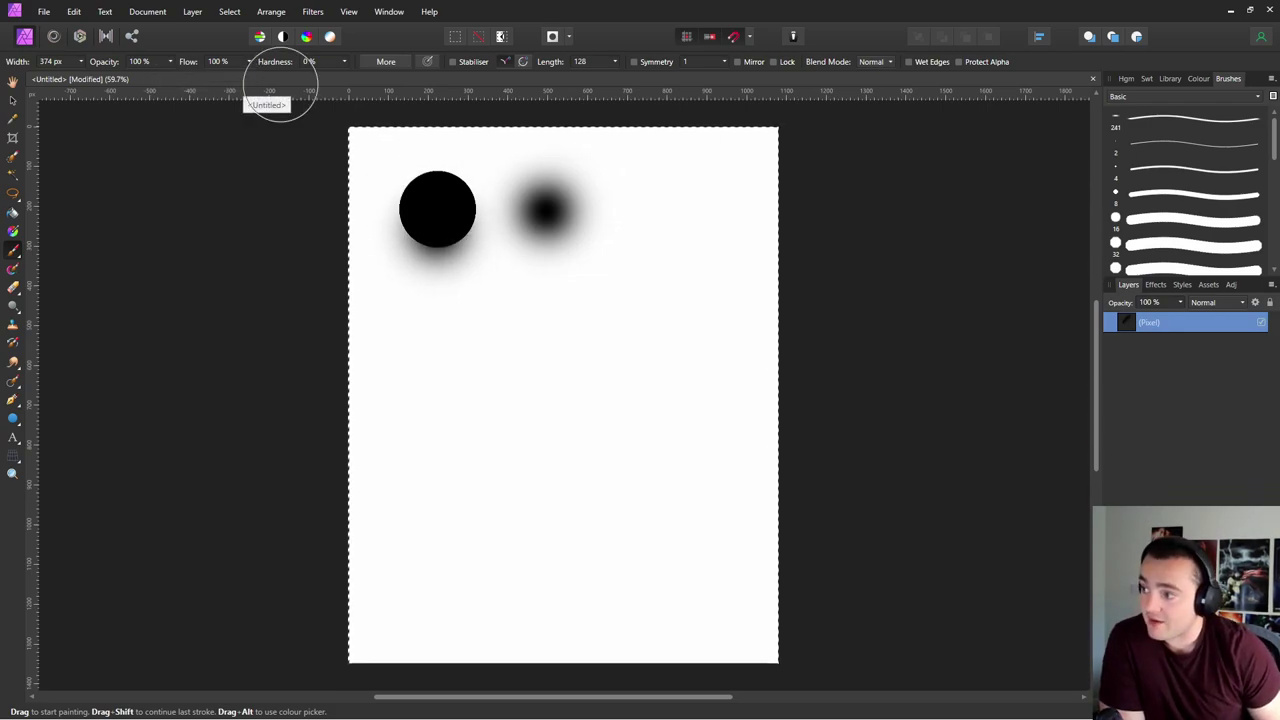
click(249, 62)
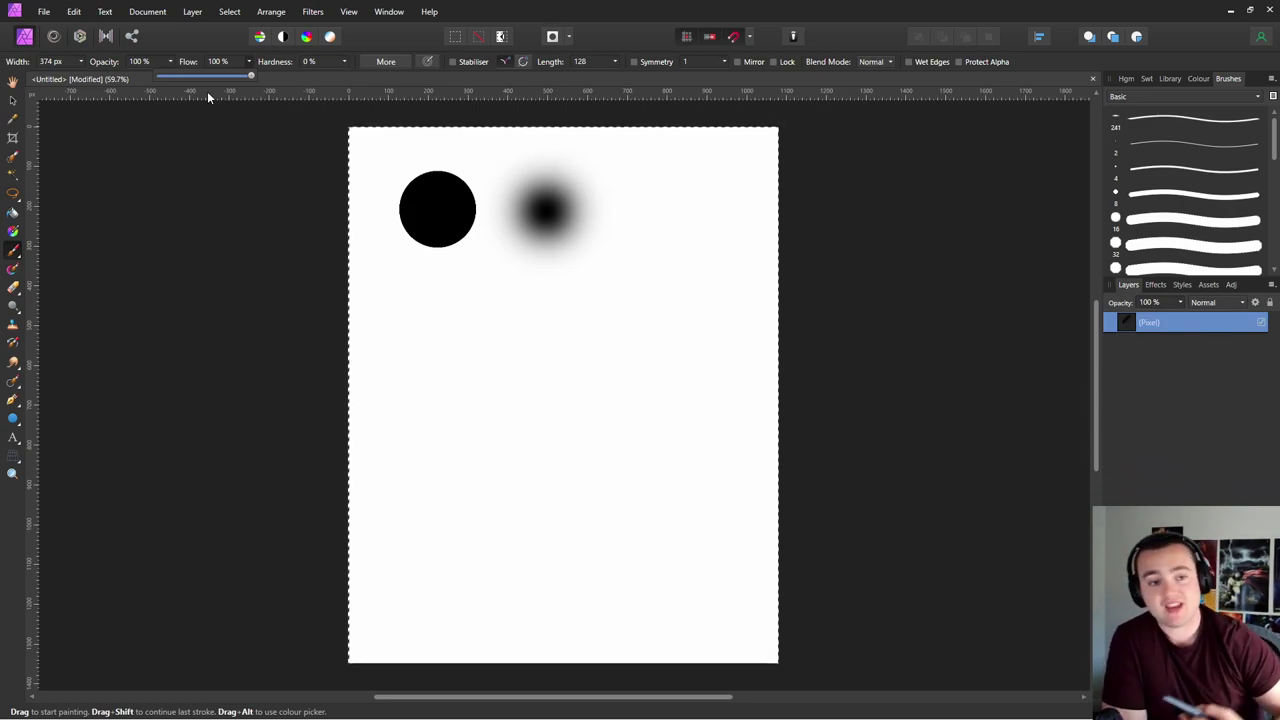
click(250, 62)
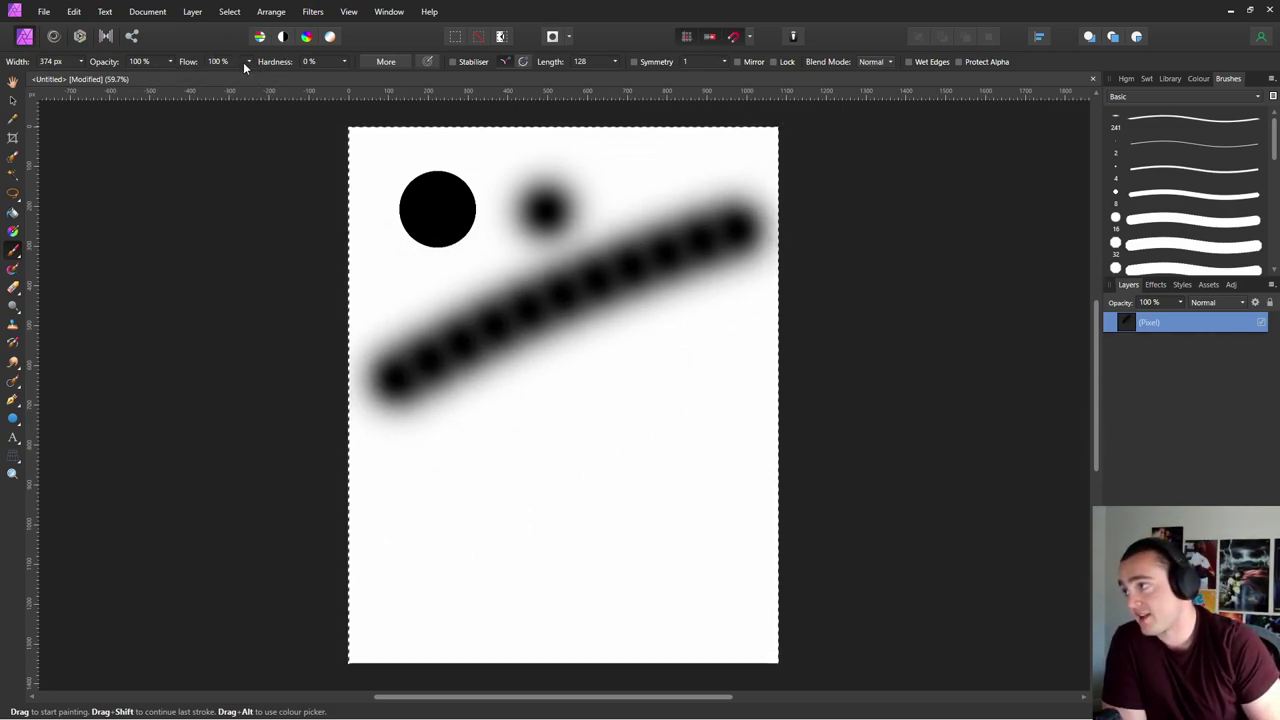
- Set flow to 45% and layer overlapping strokes into a broad dark diagonal across the lower page
click(246, 62)
click(245, 62)
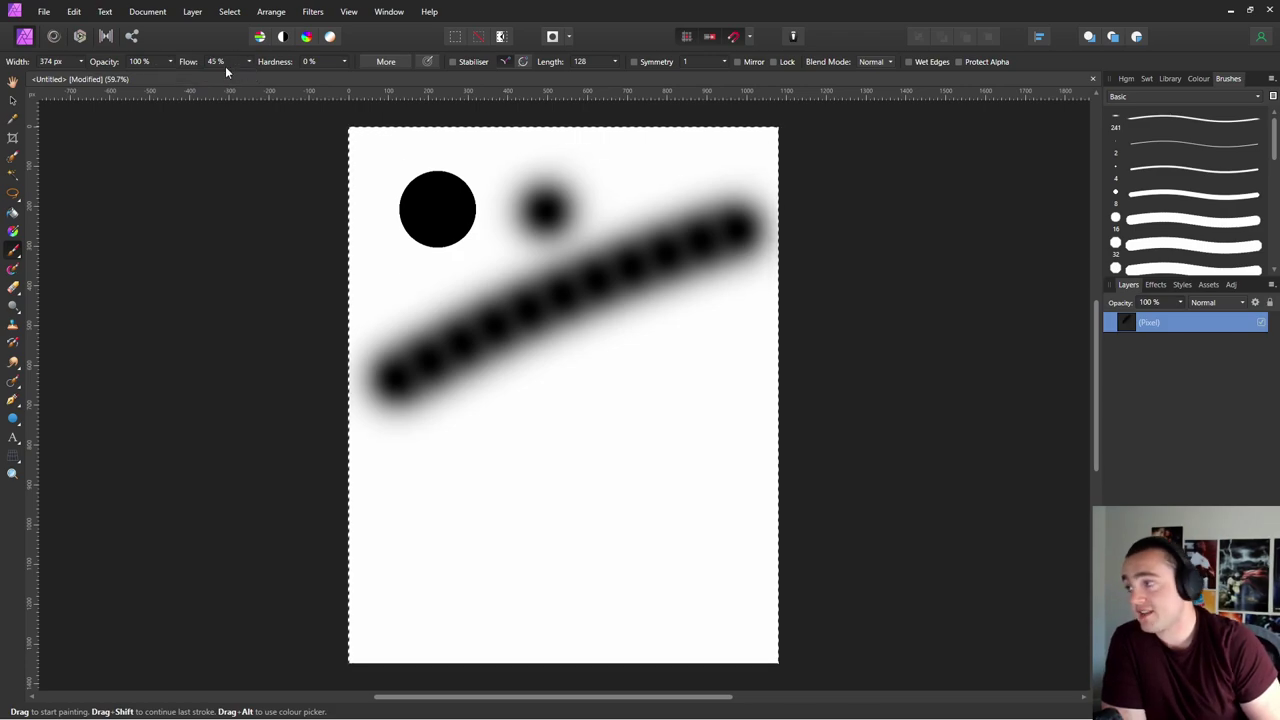
mouse_move(450, 490)
mouse_down()
mouse_move(671, 357)
mouse_move(765, 320)
mouse_up()
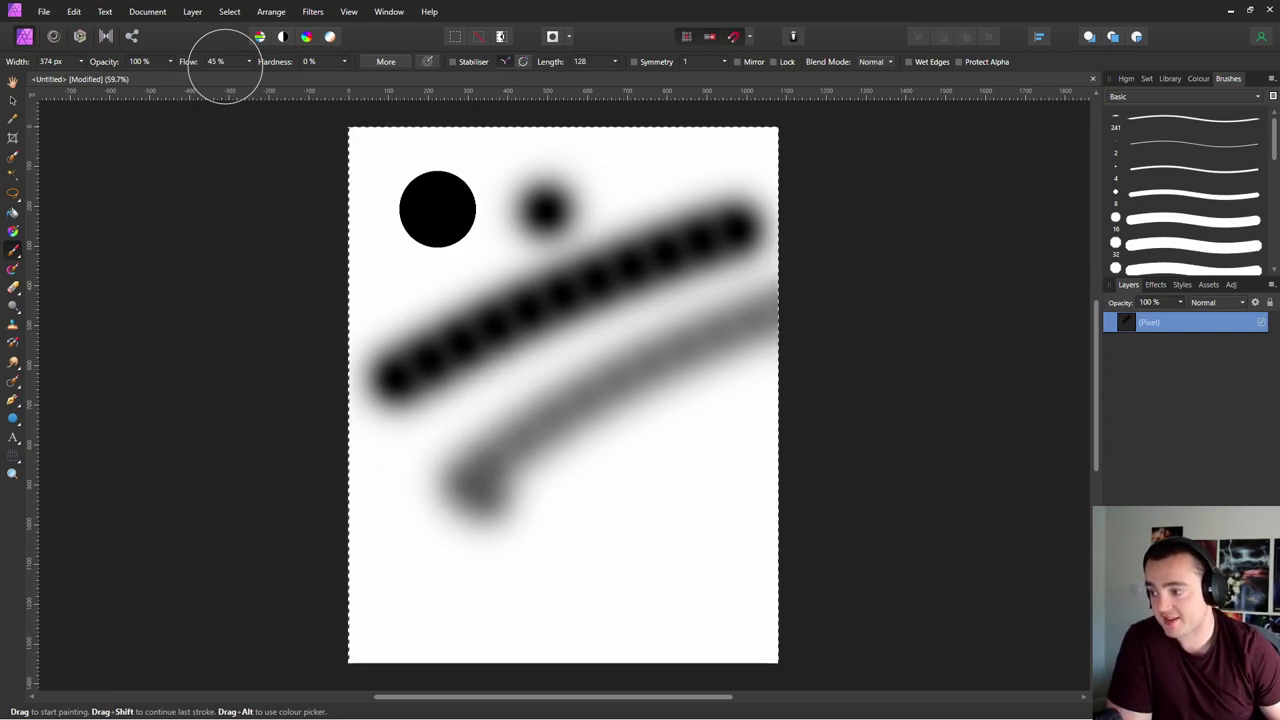
mouse_move(470, 510)
mouse_down()
mouse_move(760, 320)
mouse_move(765, 330)
mouse_up()
drag(460, 590, 740, 340)
mouse_move(430, 610)
mouse_down()
mouse_move(740, 370)
mouse_move(760, 380)
mouse_up()
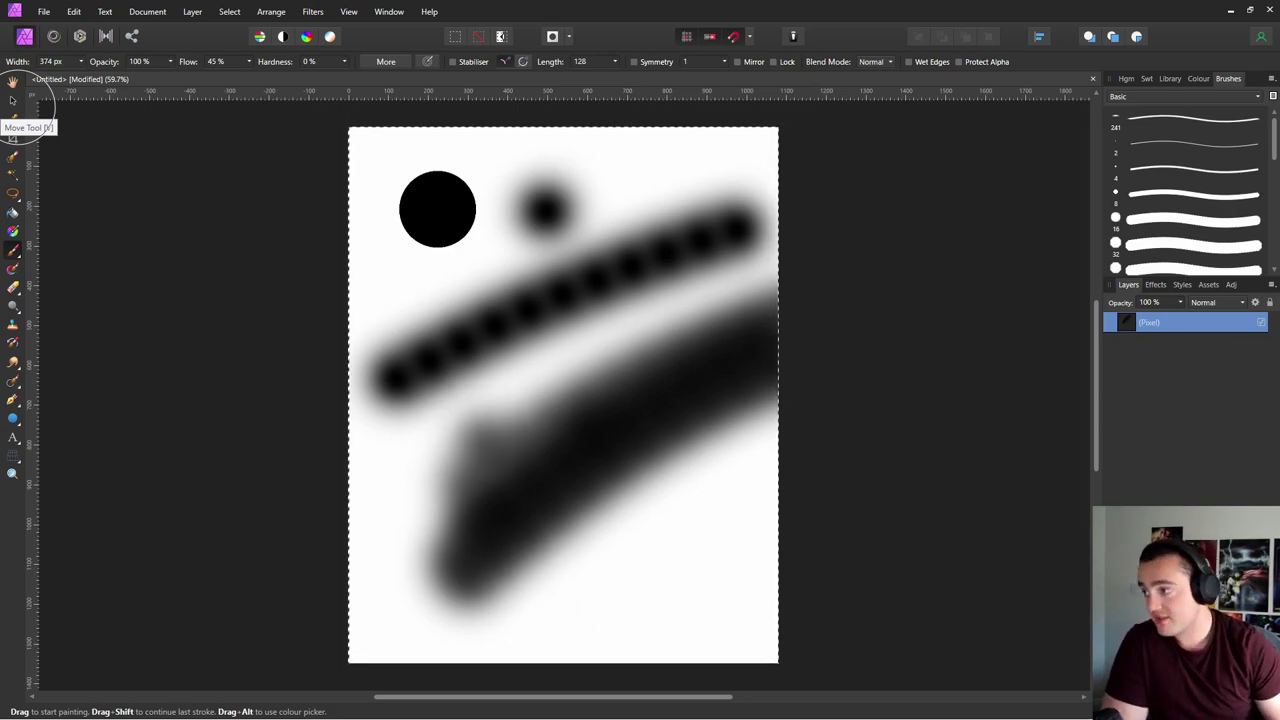
- Paint a lighter grey soft stroke at 57% opacity in the lower right, then reset opacity to 100%
click(168, 66)
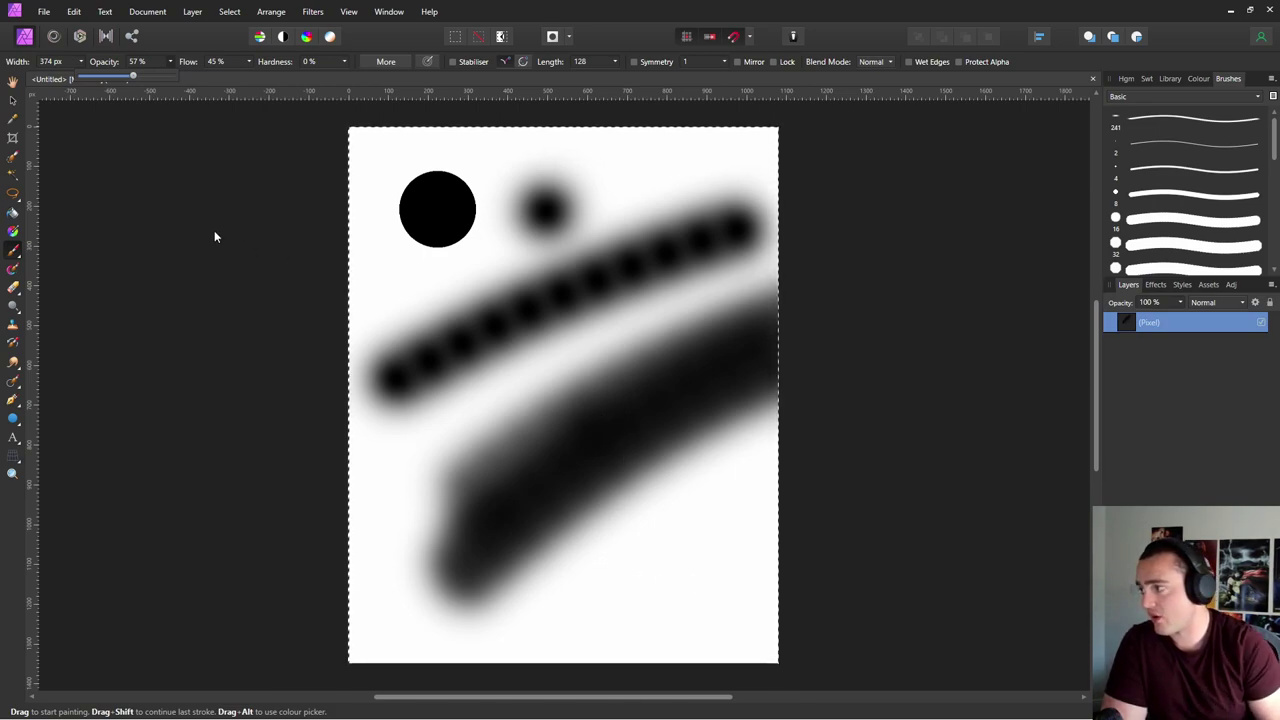
mouse_move(680, 510)
mouse_down()
mouse_move(610, 605)
mouse_move(740, 480)
mouse_up()
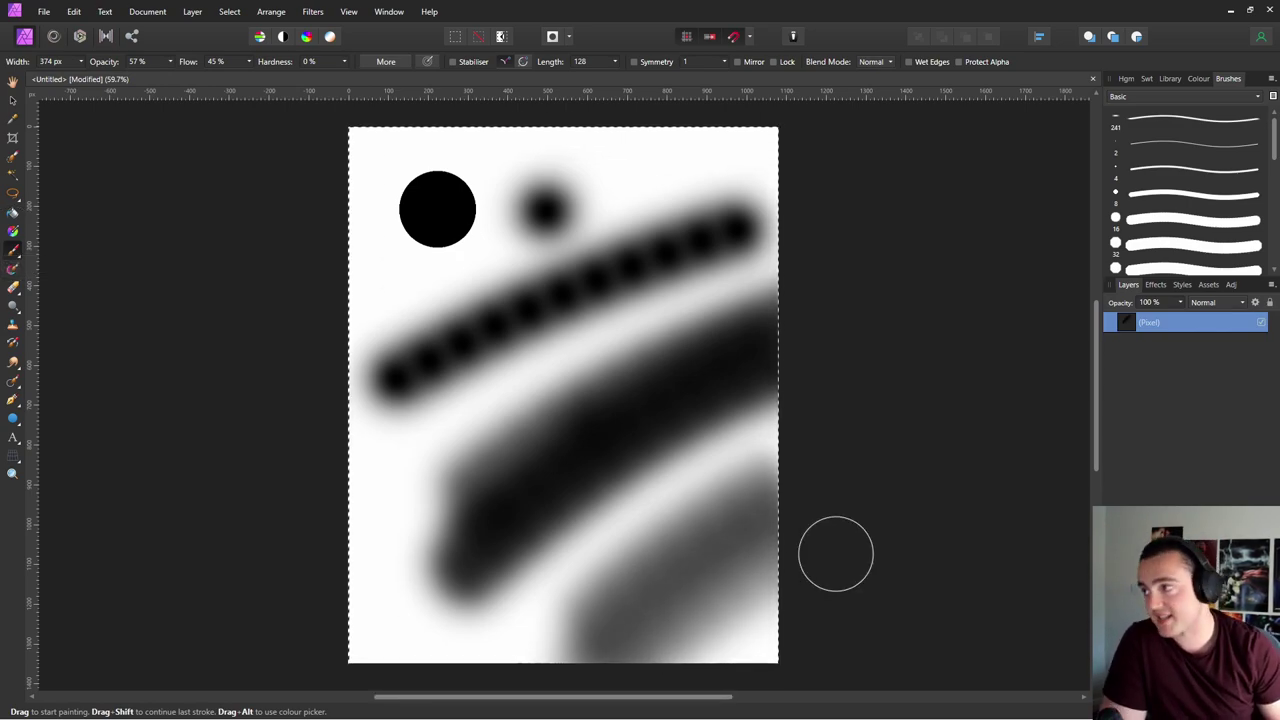
key(0)
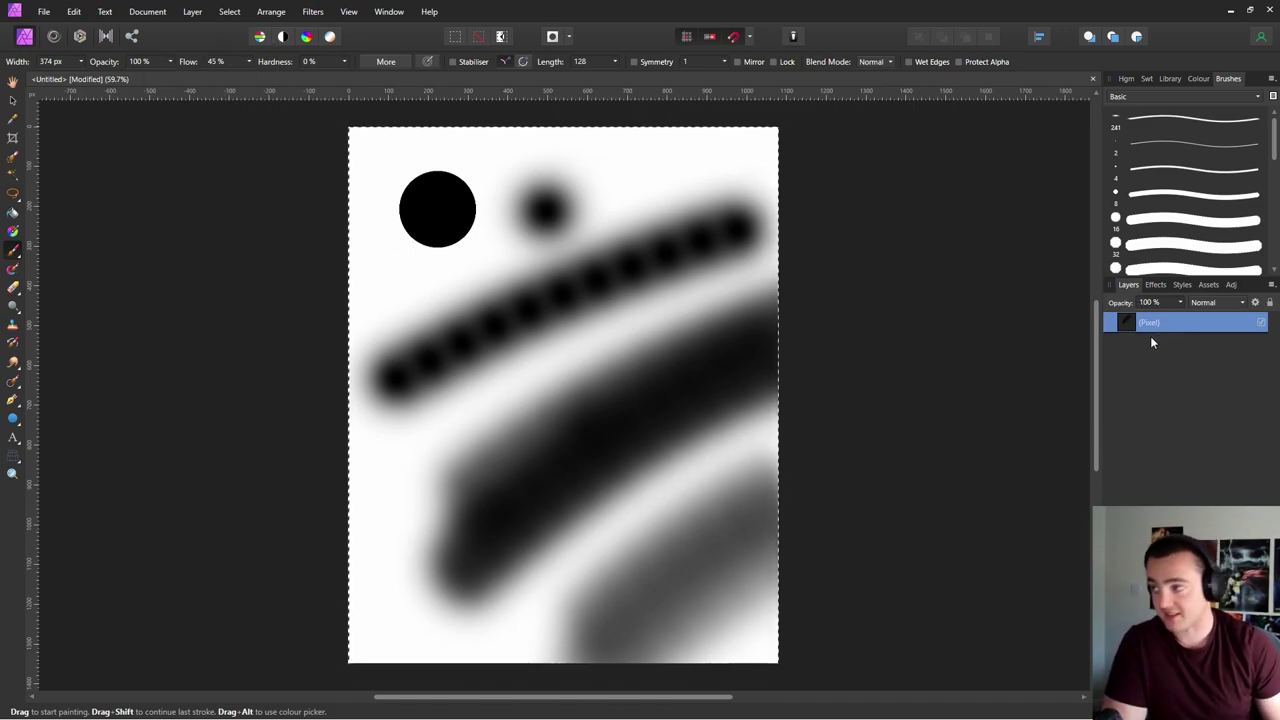
click(249, 61)
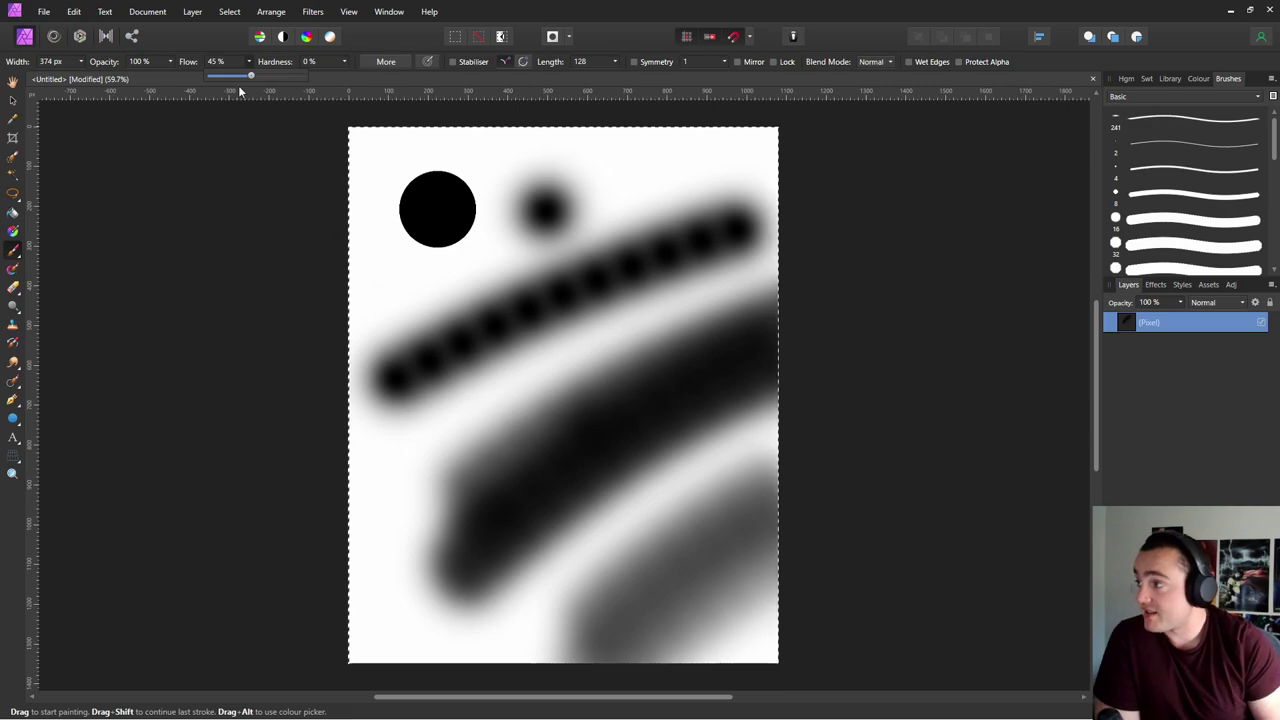
- Lower flow to 13%, paint a faint test patch, then delete it to leave a blank page
click(217, 76)
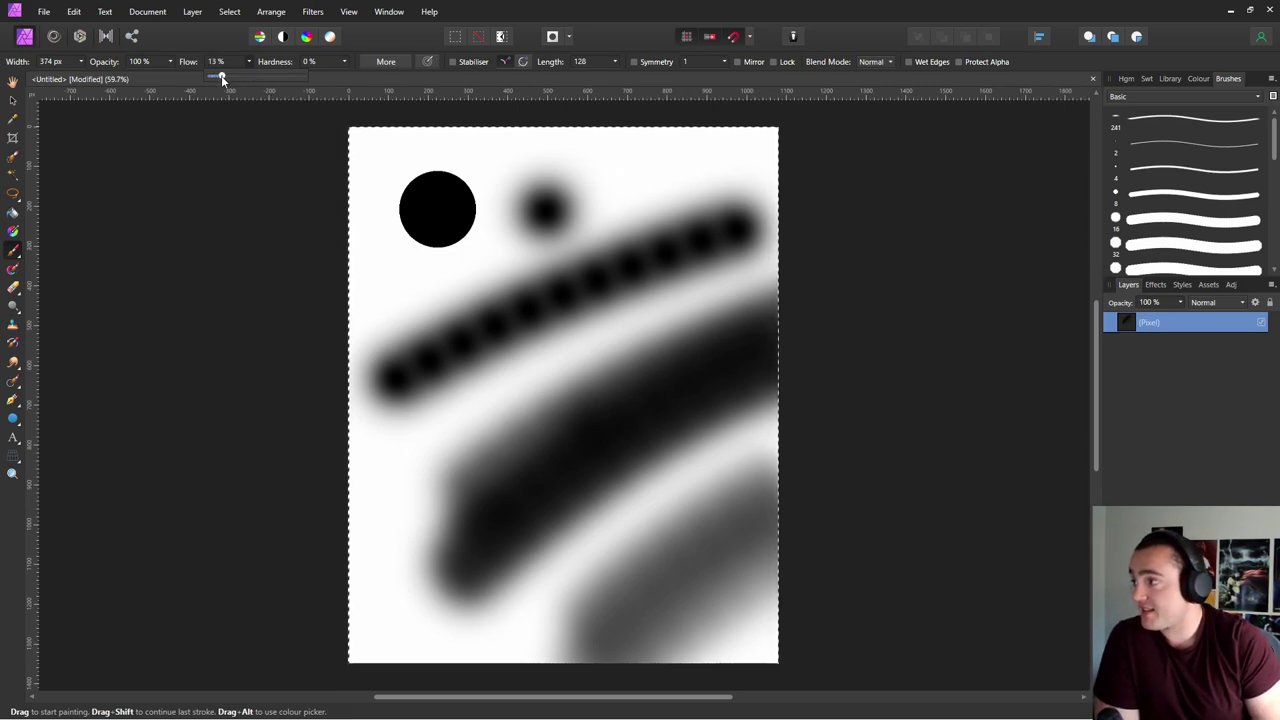
mouse_move(700, 180)
mouse_down()
mouse_move(585, 205)
mouse_move(690, 215)
mouse_up()
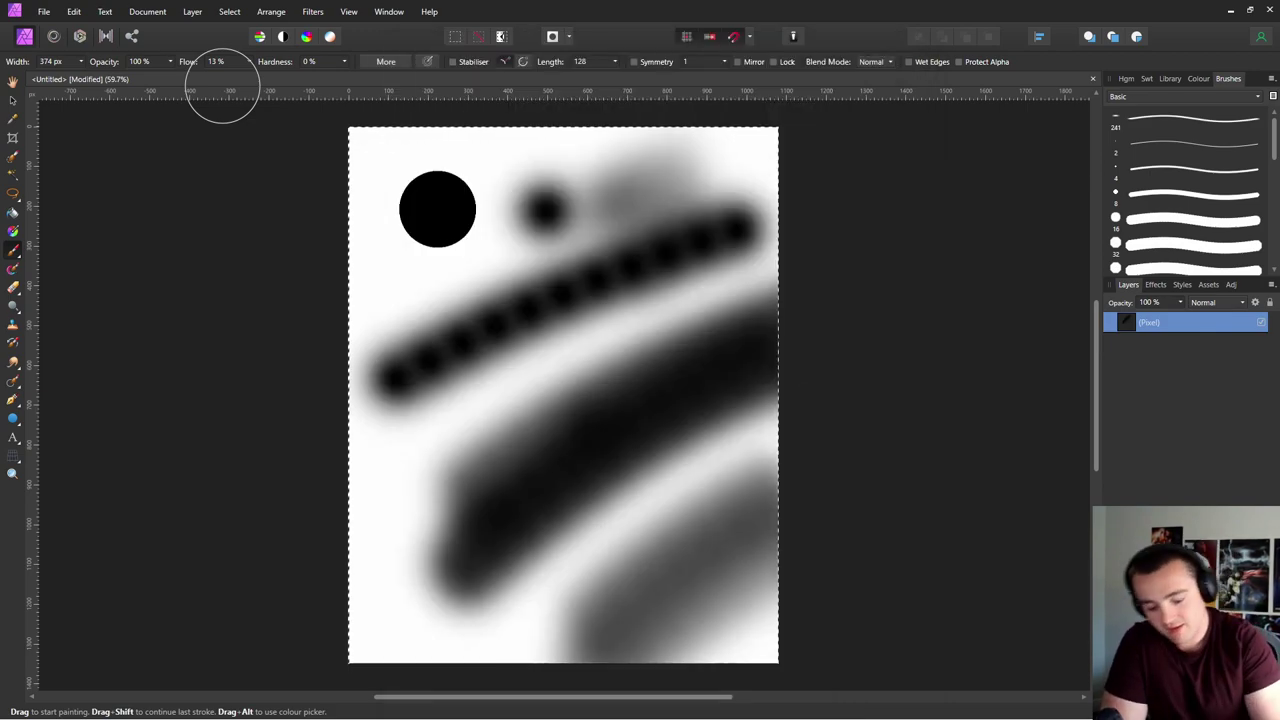
key(Delete)
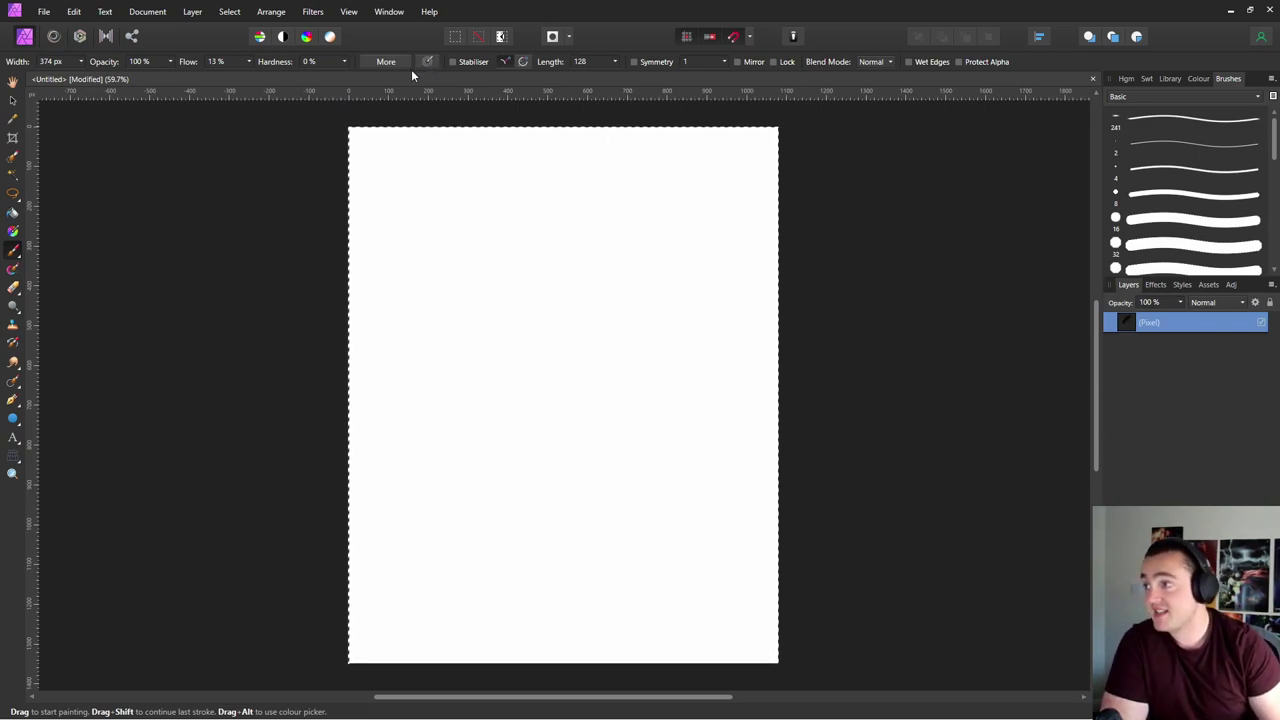
- Paint a soft grey diagonal at 13% flow, then raise flow to 100%
drag(409, 400, 700, 223)
click(248, 61)
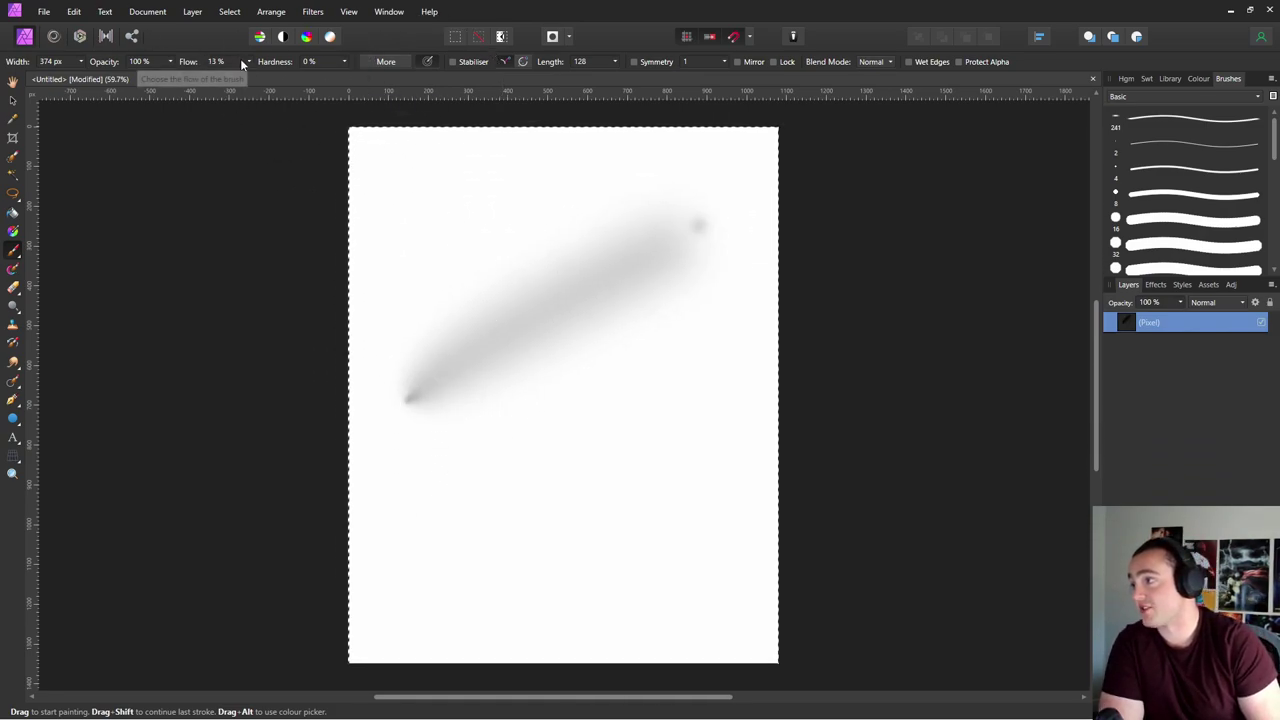
drag(248, 76, 298, 75)
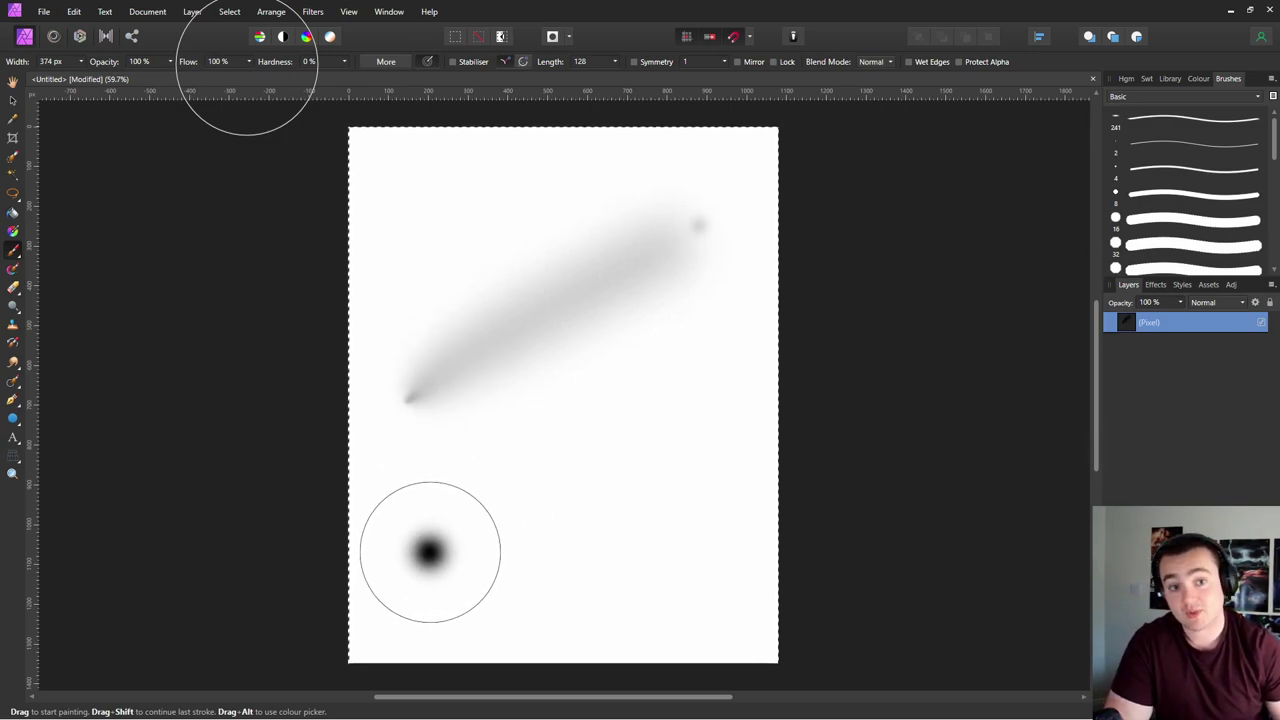
key(ctrl+z)
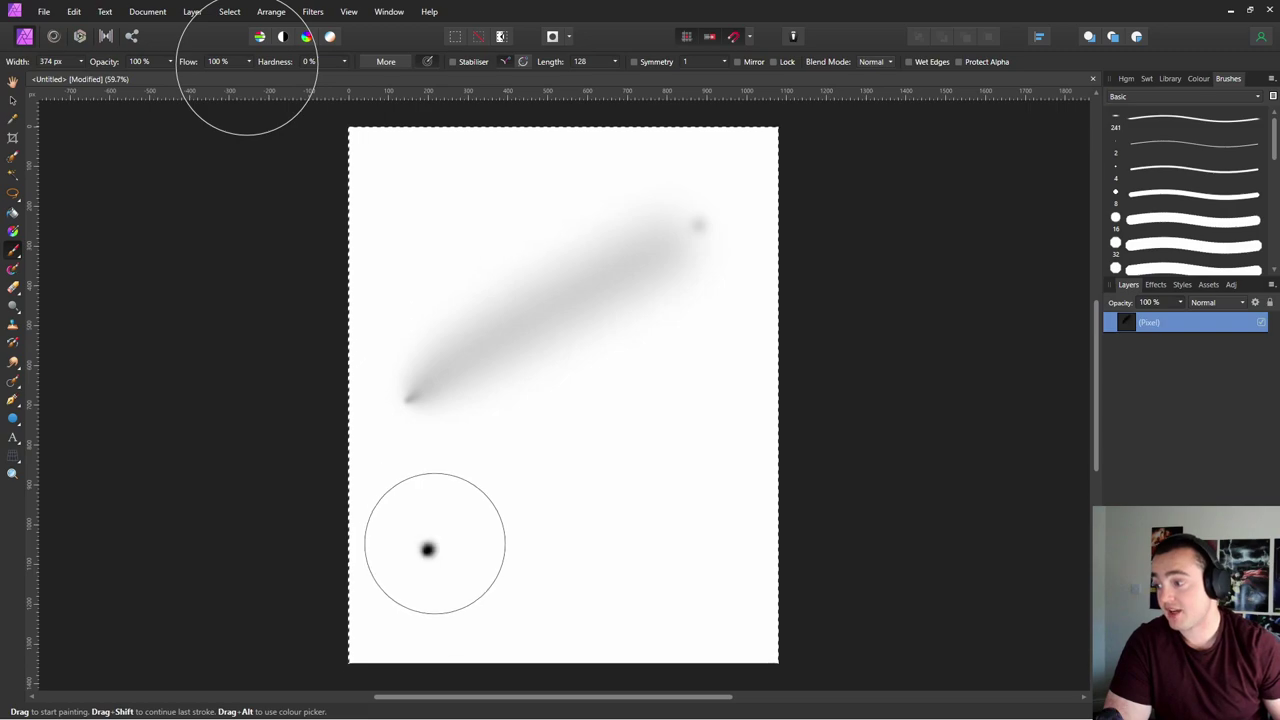
- Paint two dark diagonals and a thin top stroke at full flow, then clear the page
mouse_move(430, 548)
mouse_down()
mouse_move(633, 411)
mouse_move(737, 363)
mouse_up()
drag(443, 616, 818, 428)
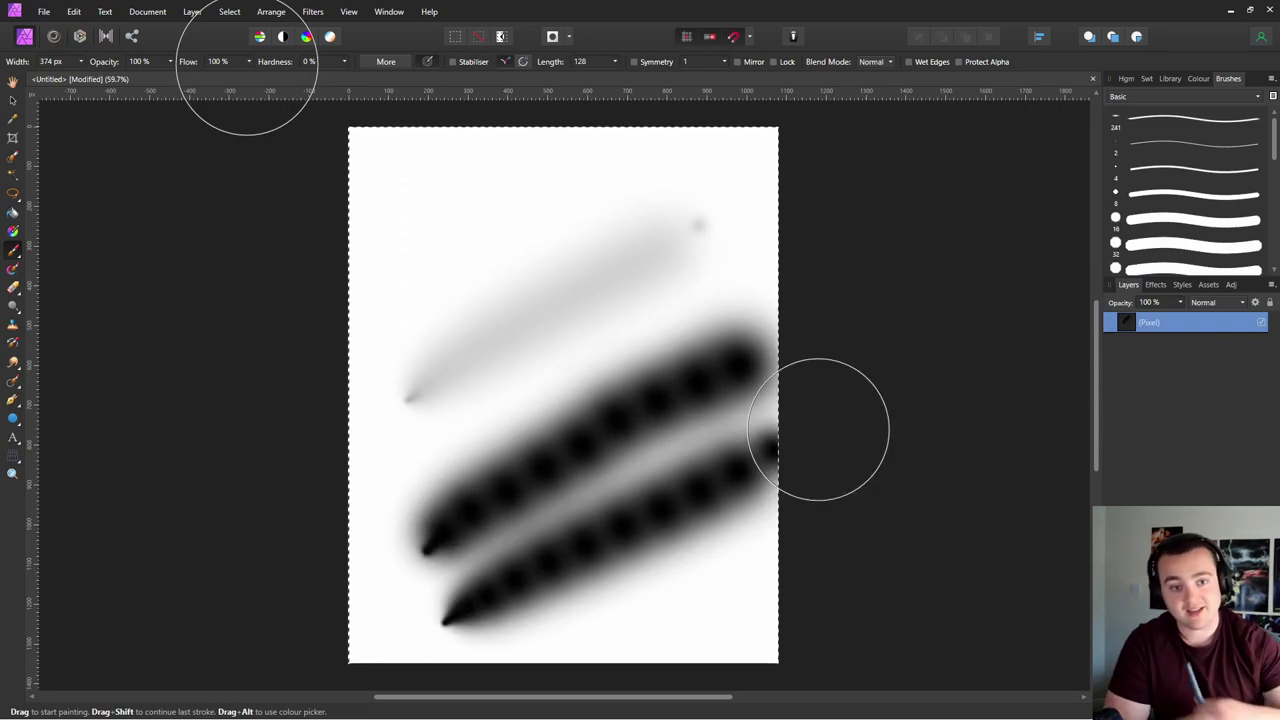
mouse_move(388, 270)
mouse_down()
mouse_move(460, 229)
mouse_move(571, 203)
mouse_move(786, 163)
mouse_move(897, 161)
mouse_up()
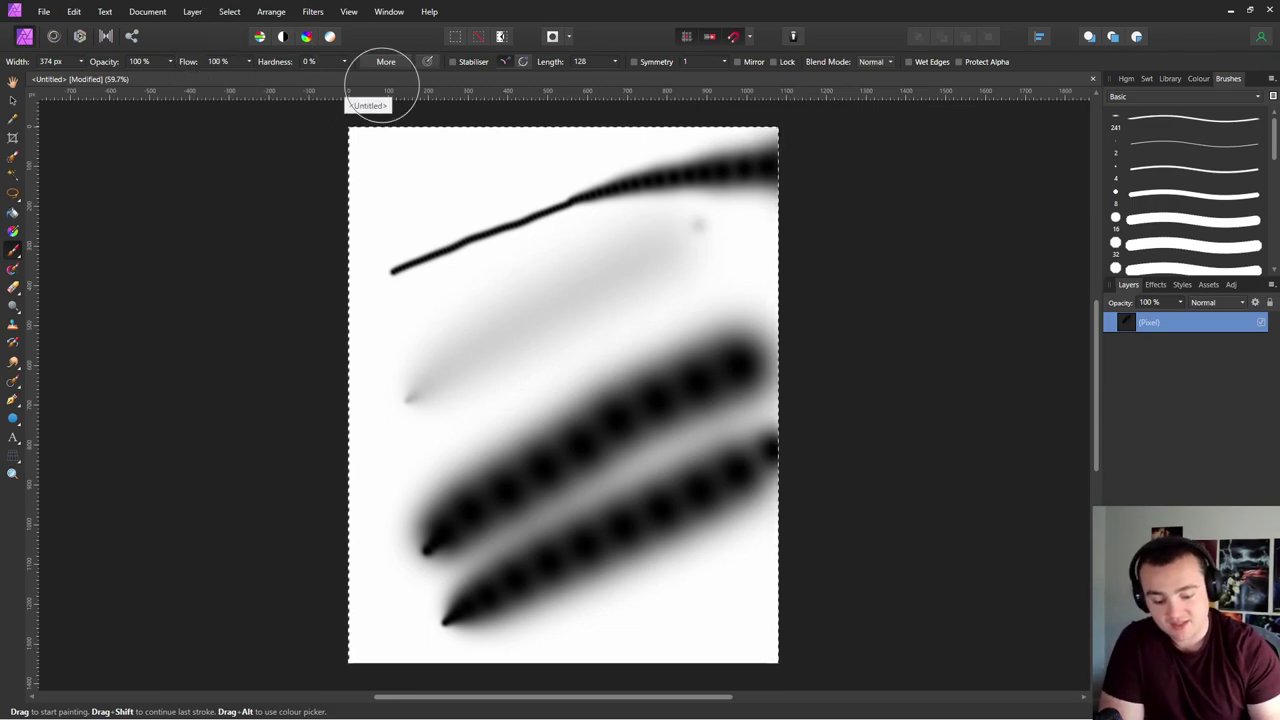
key(Delete)
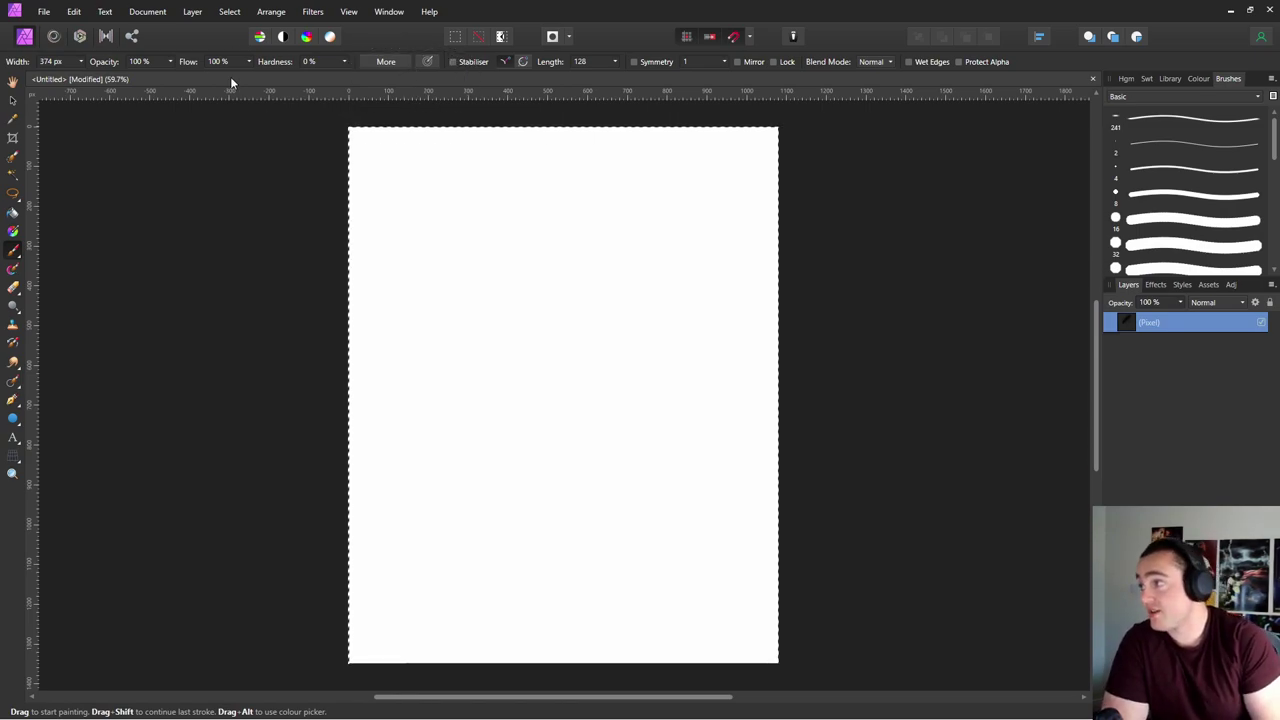
- Set hardness to 87%, shrink width to 73.6 px with [, and paint a thick black loop
click(344, 61)
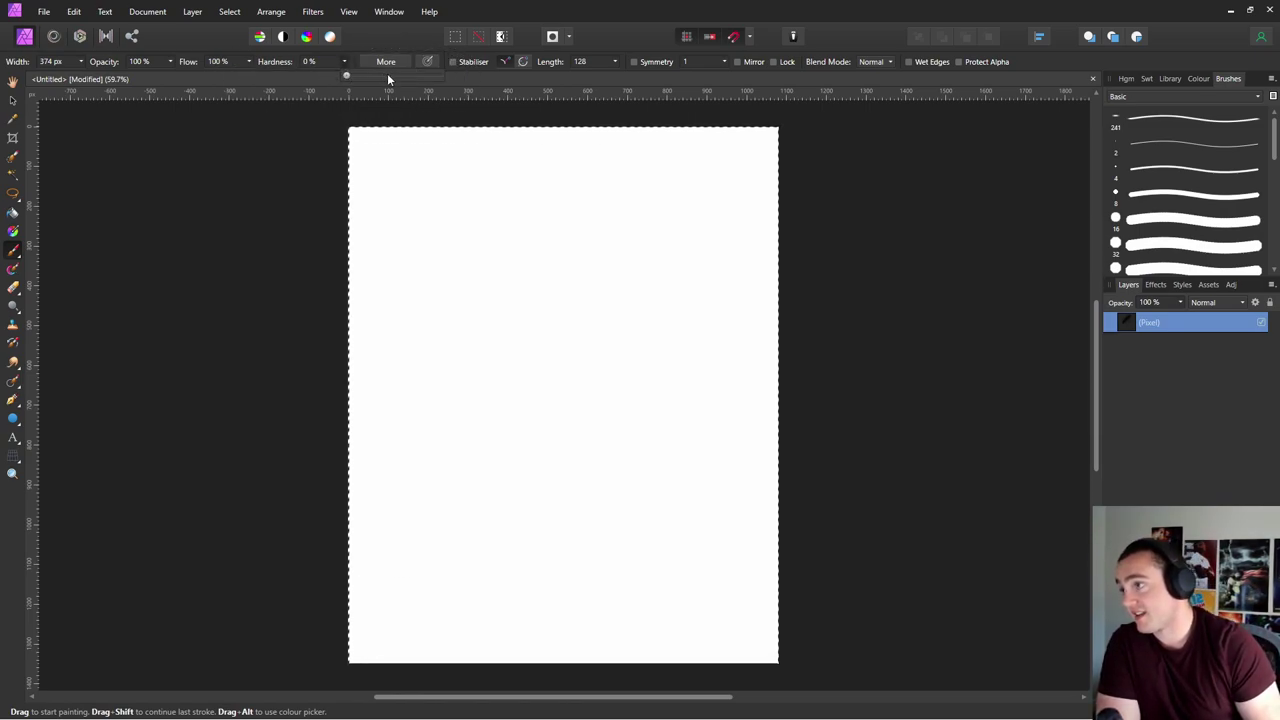
drag(388, 76, 431, 76)
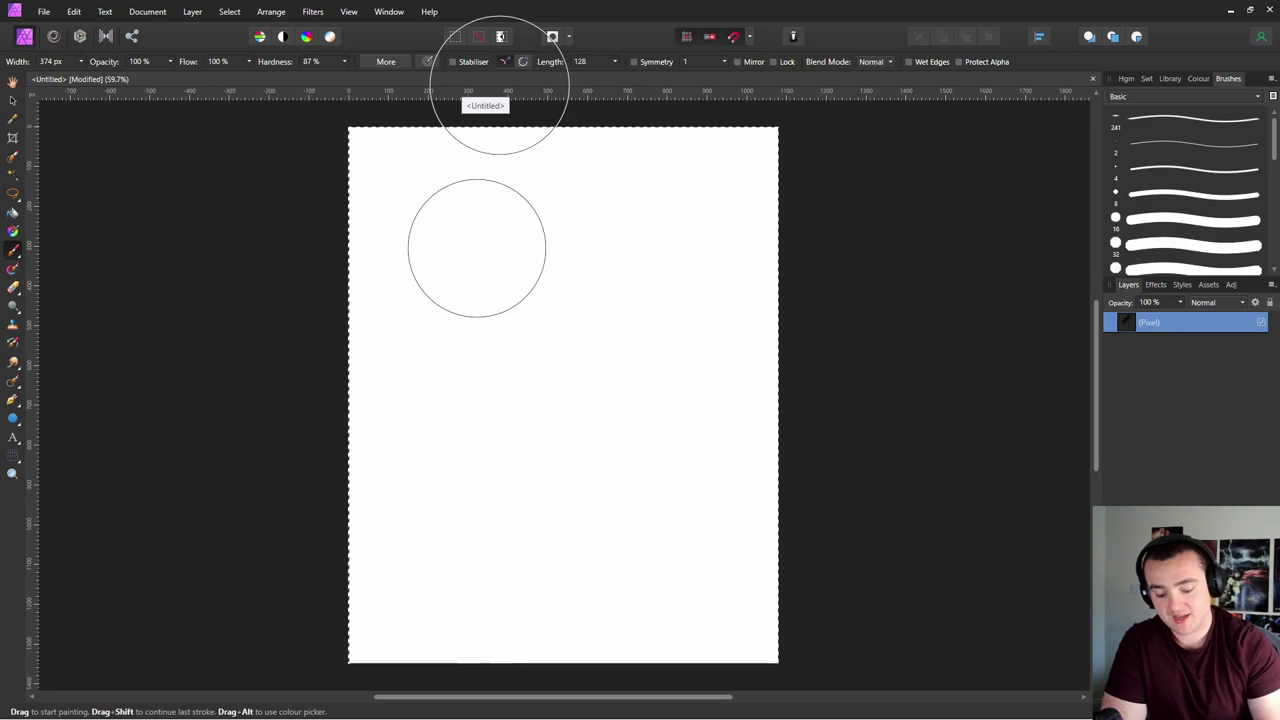
key(bracketleft)
key(bracketleft)
key(bracketleft)
key(bracketleft)
key(bracketleft)
key(bracketleft)
key(bracketleft)
key(bracketleft)
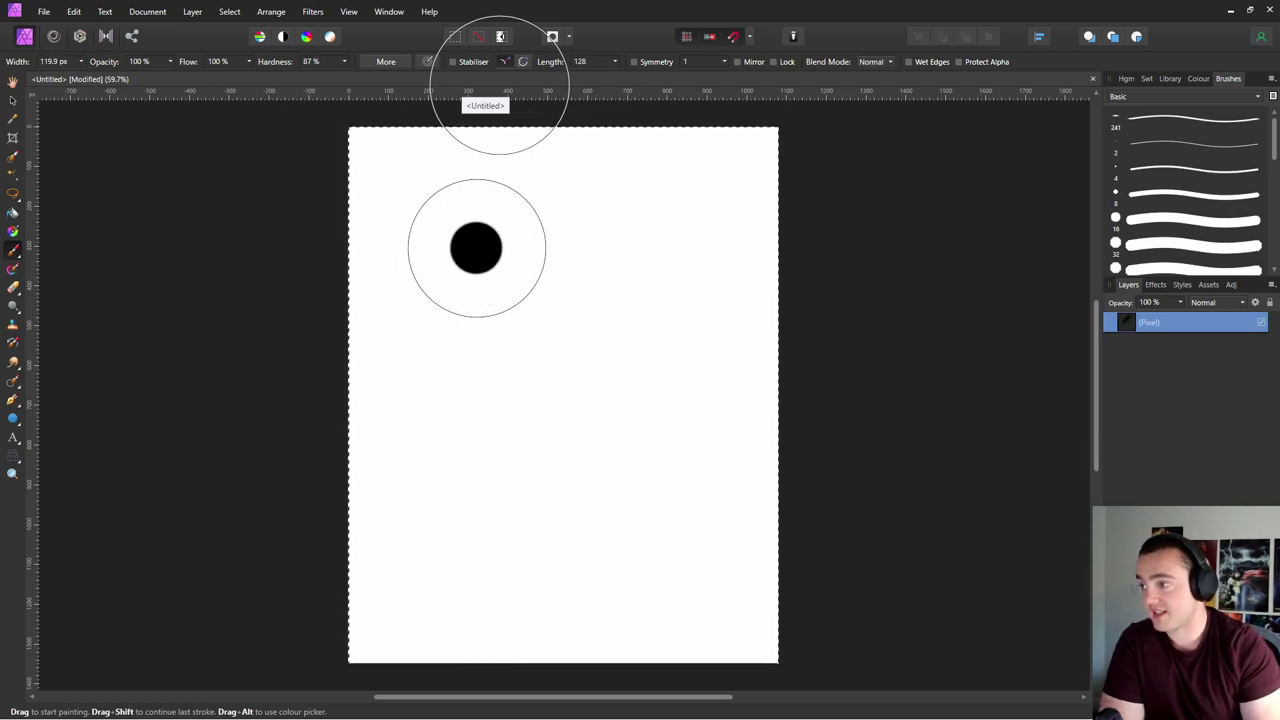
mouse_move(383, 243)
mouse_down()
mouse_move(617, 251)
mouse_move(634, 286)
mouse_move(435, 372)
mouse_move(615, 505)
mouse_move(590, 512)
mouse_move(700, 340)
mouse_move(730, 185)
mouse_up()
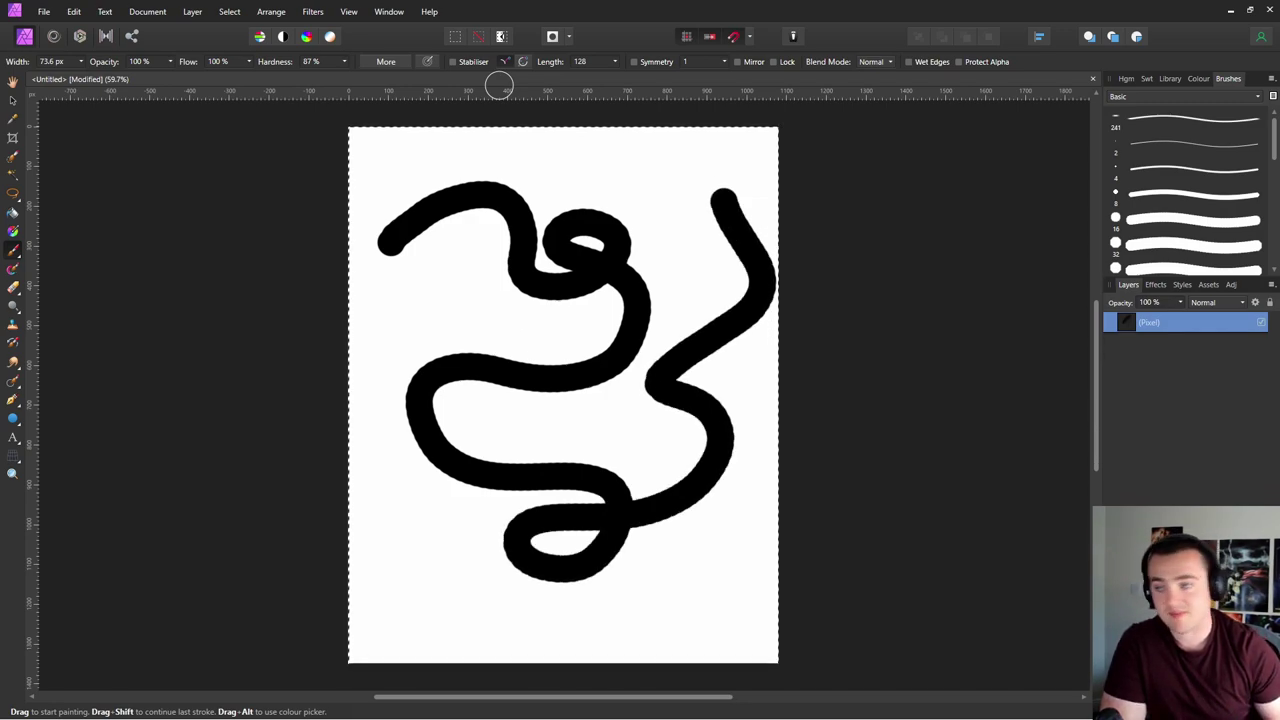
- Undo the loop, enable the Stabiliser, paint a smooth S-curve, and choose Window mode
key(ctrl+z)
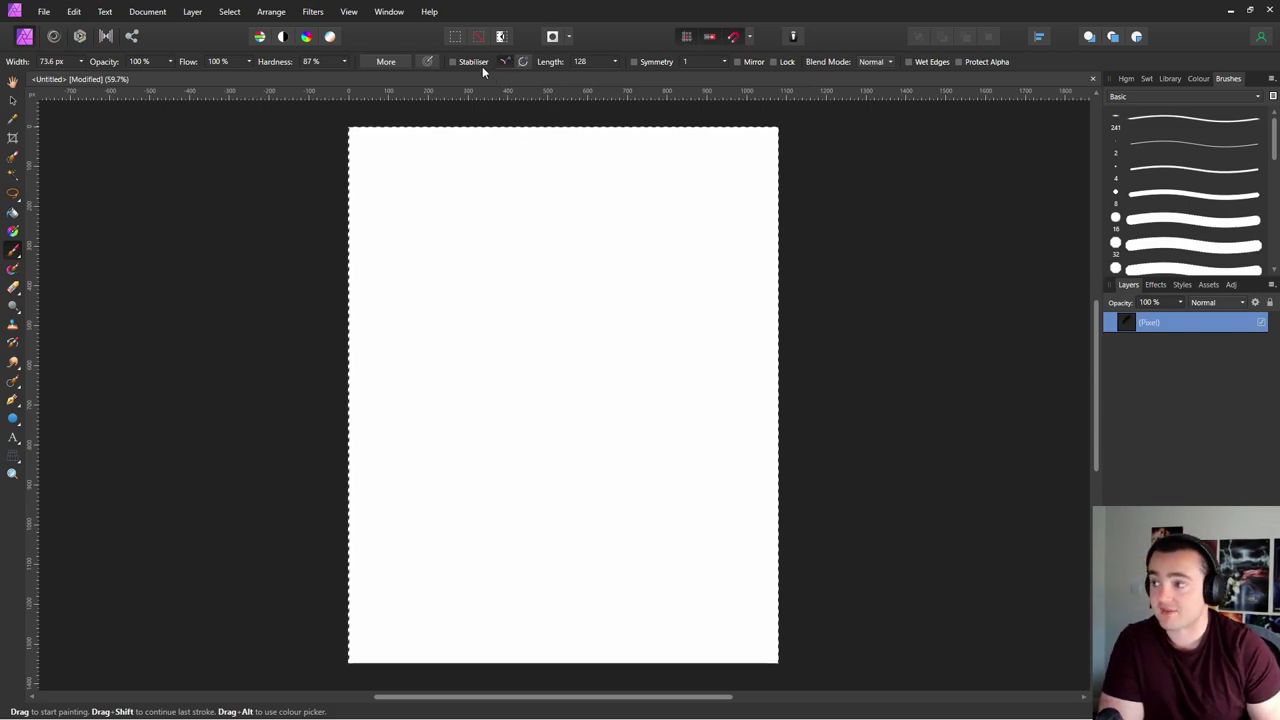
click(452, 62)
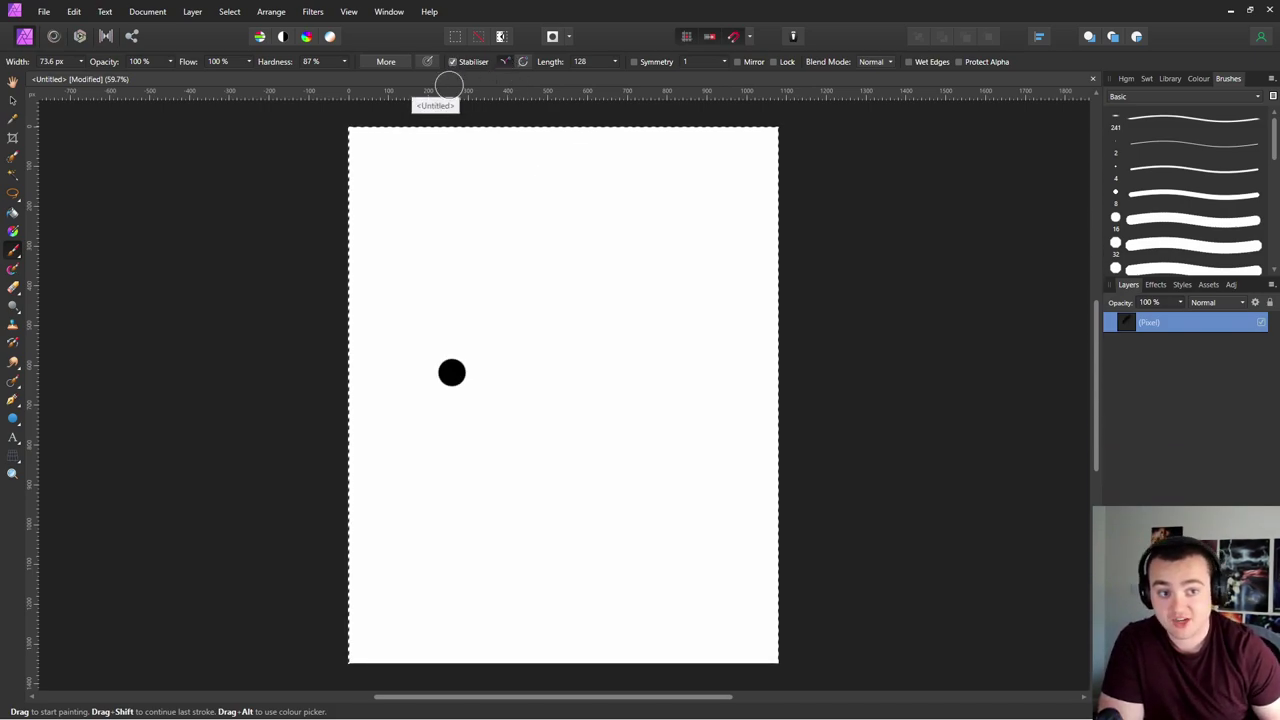
mouse_move(383, 189)
mouse_down()
mouse_move(491, 174)
mouse_move(560, 183)
mouse_move(588, 249)
mouse_move(520, 320)
mouse_move(426, 349)
mouse_move(389, 423)
mouse_move(436, 470)
mouse_move(589, 417)
mouse_move(646, 180)
mouse_move(717, 252)
mouse_move(686, 371)
mouse_move(614, 457)
mouse_move(463, 509)
mouse_move(444, 625)
mouse_move(664, 530)
mouse_up()
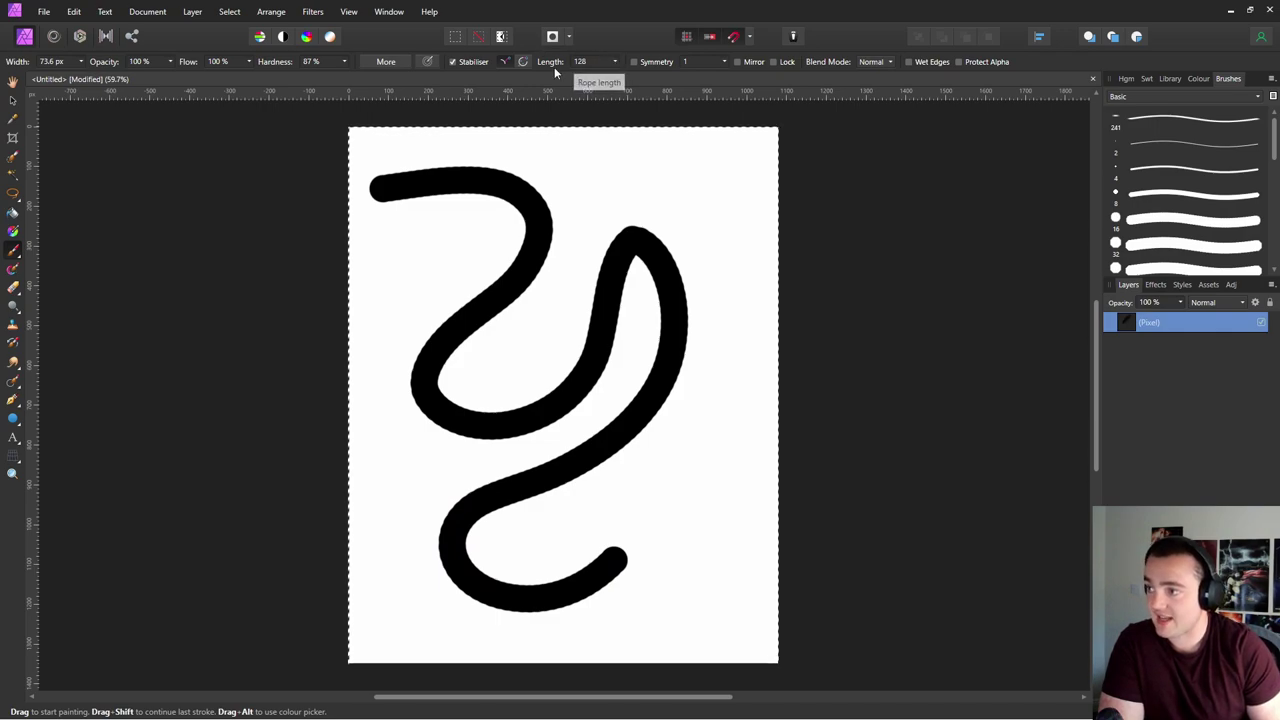
click(523, 62)
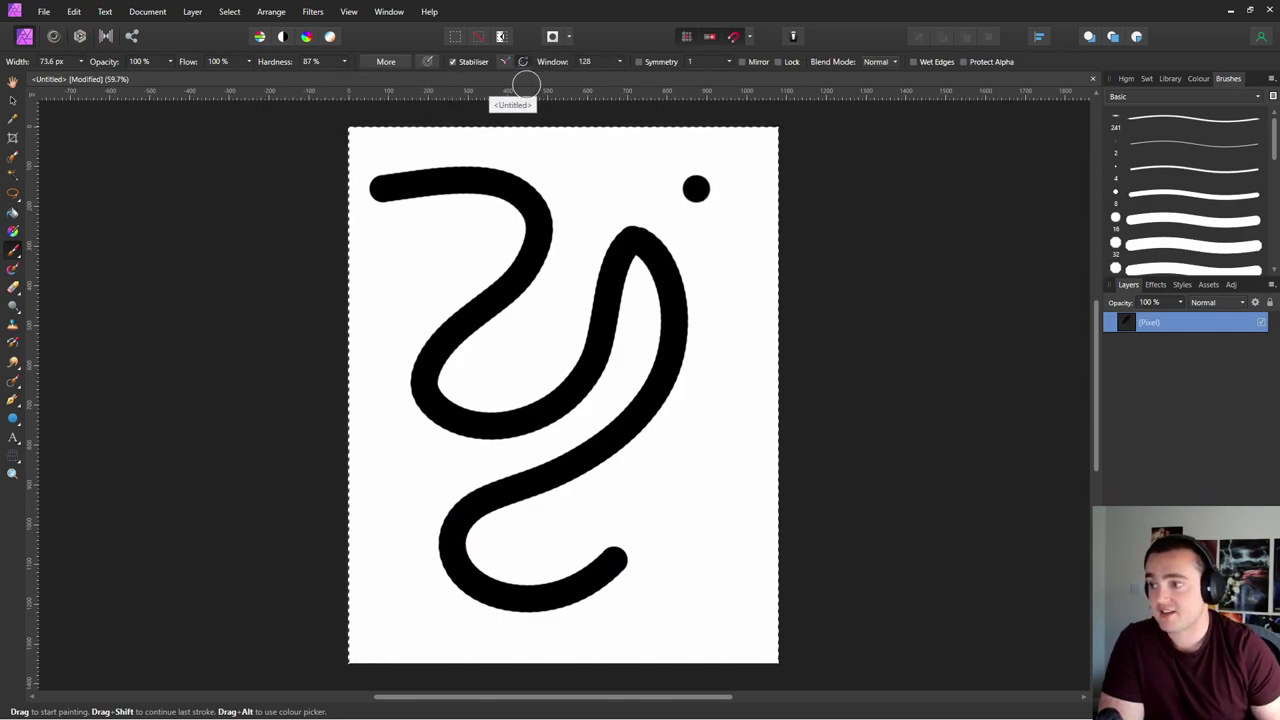
- Paint several looping Window-stabilised strokes around the page, clearing them with Delete twice
mouse_move(696, 185)
mouse_down()
mouse_move(612, 157)
mouse_move(556, 167)
mouse_move(506, 200)
mouse_move(462, 265)
mouse_move(460, 357)
mouse_move(530, 442)
mouse_move(686, 467)
mouse_move(795, 357)
mouse_move(727, 226)
mouse_move(583, 204)
mouse_move(465, 306)
mouse_move(488, 473)
mouse_move(656, 532)
mouse_move(810, 390)
mouse_move(723, 237)
mouse_move(542, 238)
mouse_move(447, 375)
mouse_move(509, 510)
mouse_move(681, 524)
mouse_move(790, 348)
mouse_move(644, 212)
mouse_up()
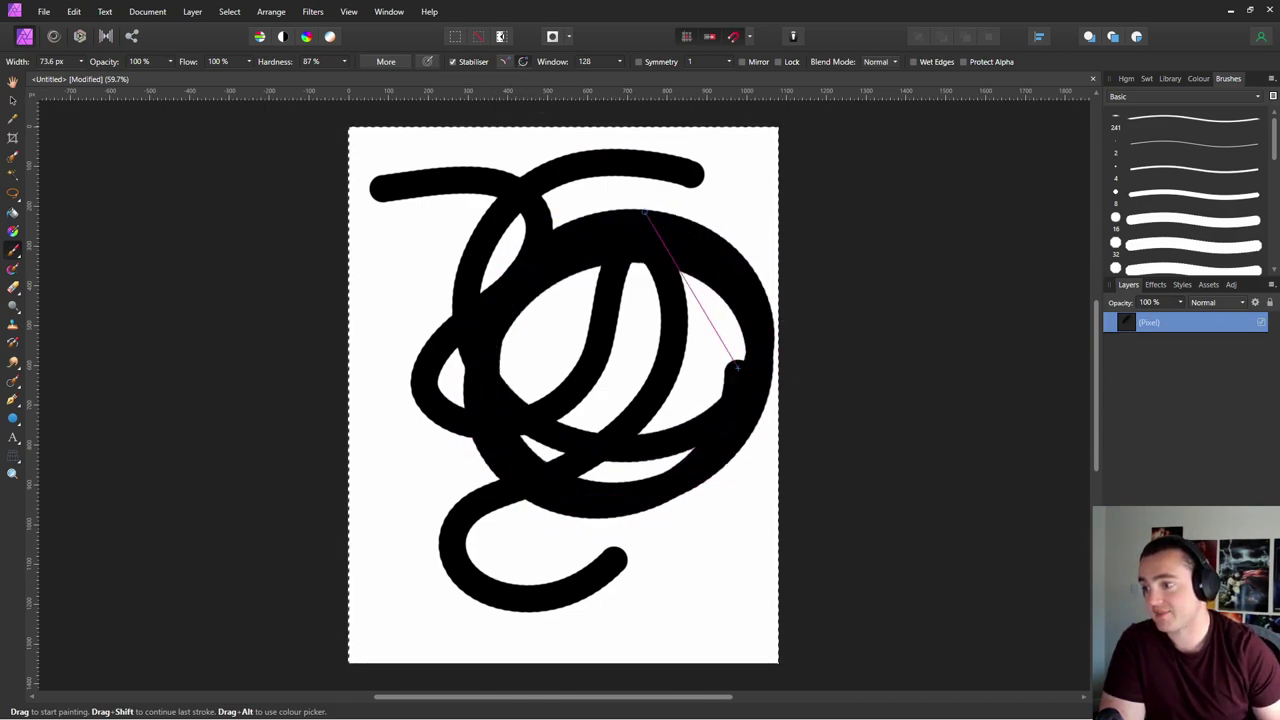
mouse_move(736, 366)
mouse_down()
mouse_move(466, 455)
mouse_move(600, 475)
mouse_up()
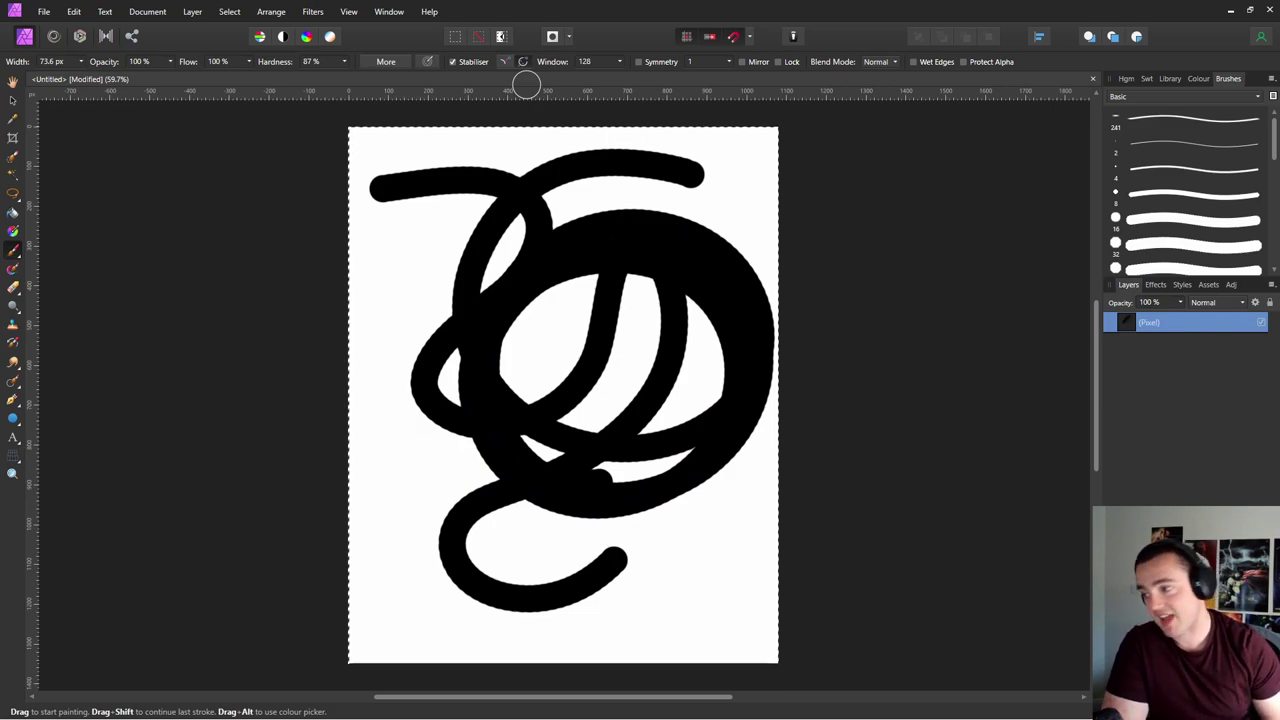
mouse_move(722, 593)
mouse_down()
mouse_move(716, 562)
mouse_move(596, 556)
mouse_move(486, 633)
mouse_move(368, 620)
mouse_move(293, 499)
mouse_move(333, 375)
mouse_move(452, 371)
mouse_move(626, 559)
mouse_move(776, 510)
mouse_move(813, 321)
mouse_move(669, 226)
mouse_move(475, 295)
mouse_move(354, 398)
mouse_move(251, 347)
mouse_up()
mouse_move(314, 226)
mouse_down()
mouse_move(620, 310)
mouse_move(829, 206)
mouse_move(560, 250)
mouse_move(350, 486)
mouse_up()
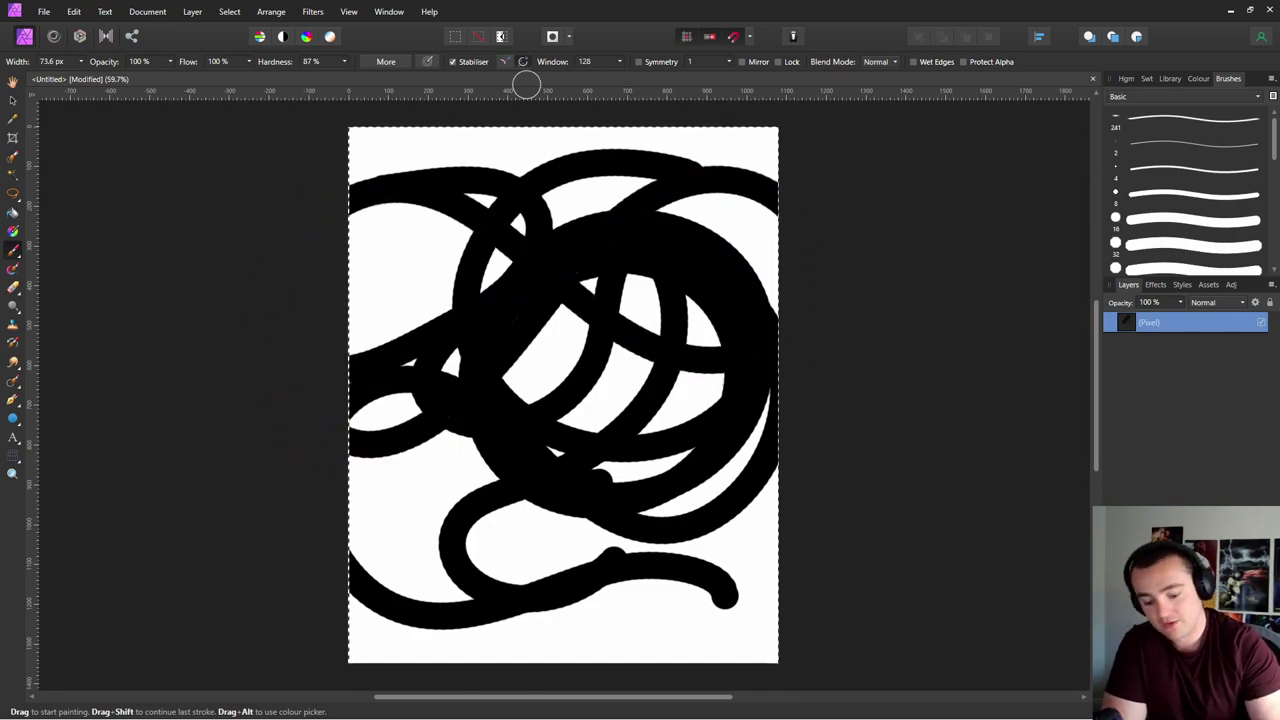
key(Delete)
mouse_move(353, 192)
mouse_down()
mouse_move(439, 137)
mouse_move(527, 157)
mouse_move(562, 248)
mouse_move(506, 362)
mouse_move(522, 442)
mouse_move(637, 481)
mouse_move(774, 397)
mouse_move(782, 262)
mouse_move(707, 201)
mouse_move(605, 225)
mouse_move(368, 522)
mouse_move(450, 592)
mouse_move(628, 546)
mouse_move(730, 484)
mouse_move(773, 533)
mouse_move(731, 607)
mouse_move(626, 624)
mouse_move(482, 467)
mouse_move(405, 440)
mouse_move(351, 471)
mouse_move(331, 544)
mouse_move(365, 620)
mouse_move(454, 649)
mouse_move(555, 598)
mouse_move(640, 370)
mouse_move(649, 268)
mouse_move(598, 129)
mouse_move(697, 100)
mouse_move(753, 184)
mouse_move(694, 322)
mouse_move(564, 363)
mouse_move(311, 284)
mouse_move(280, 395)
mouse_up()
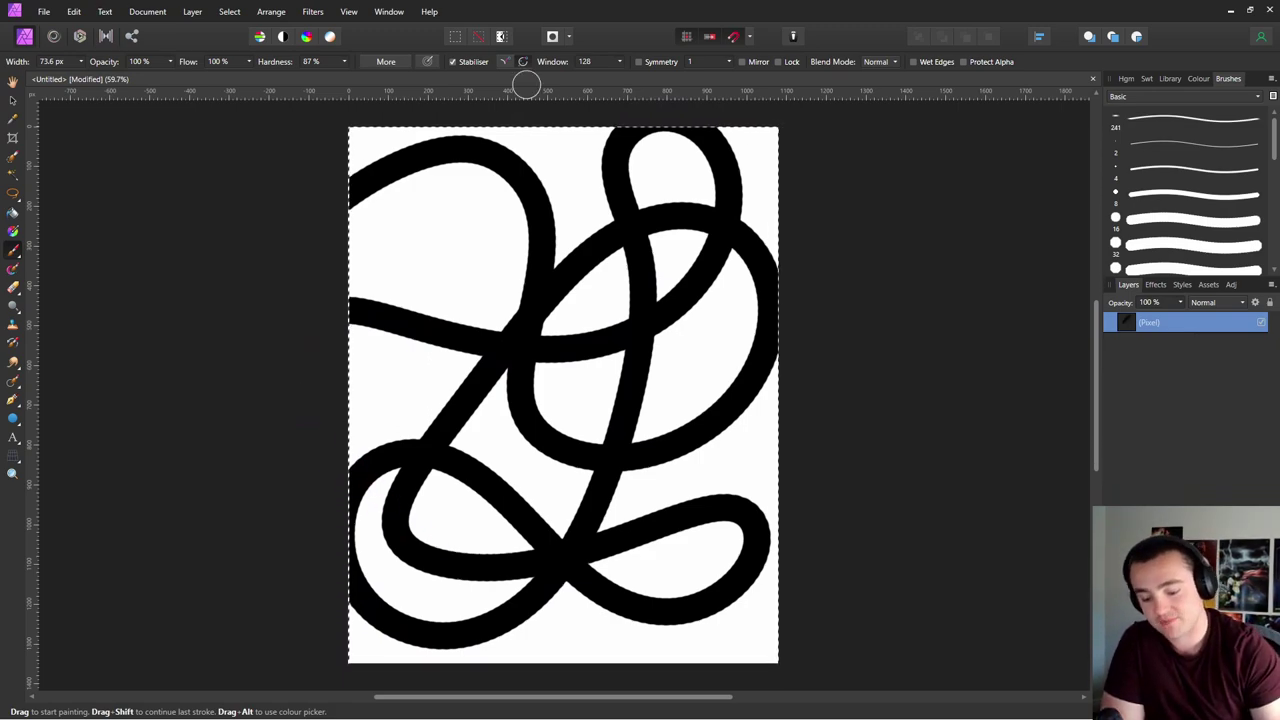
key(Delete)
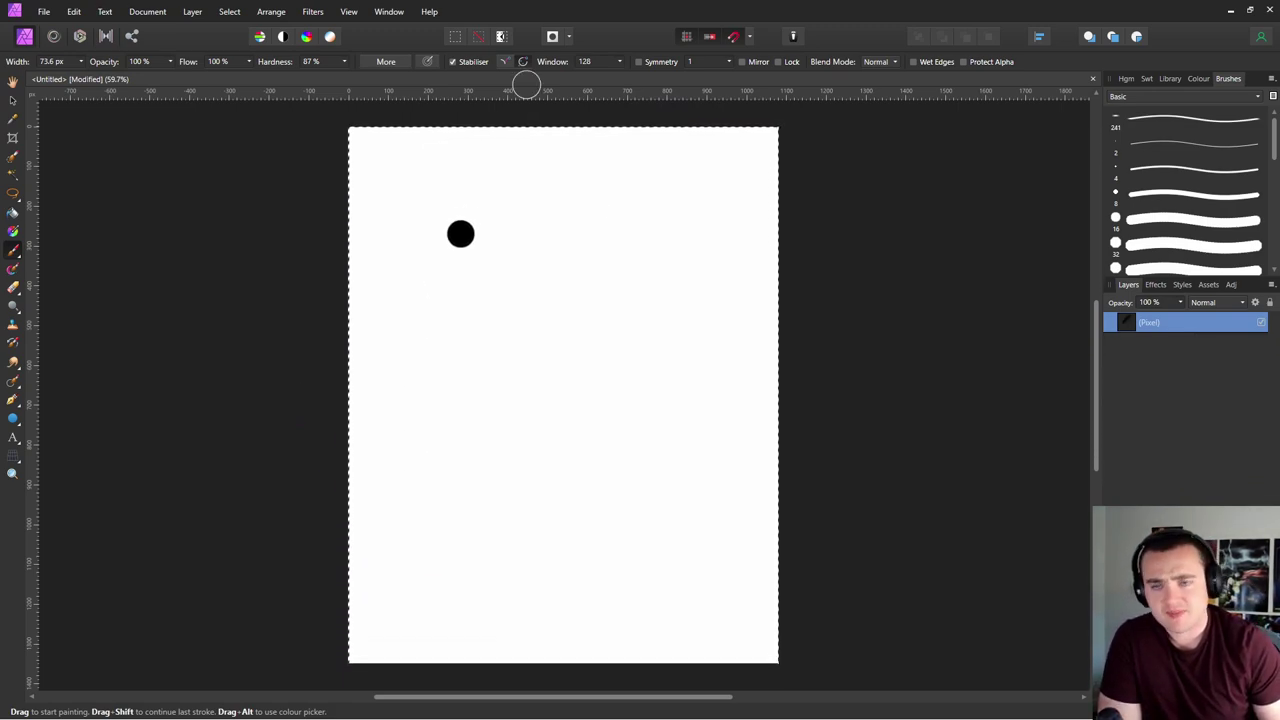
- Disable the Stabiliser, check its Window value of 128, and enable Symmetry
click(452, 62)
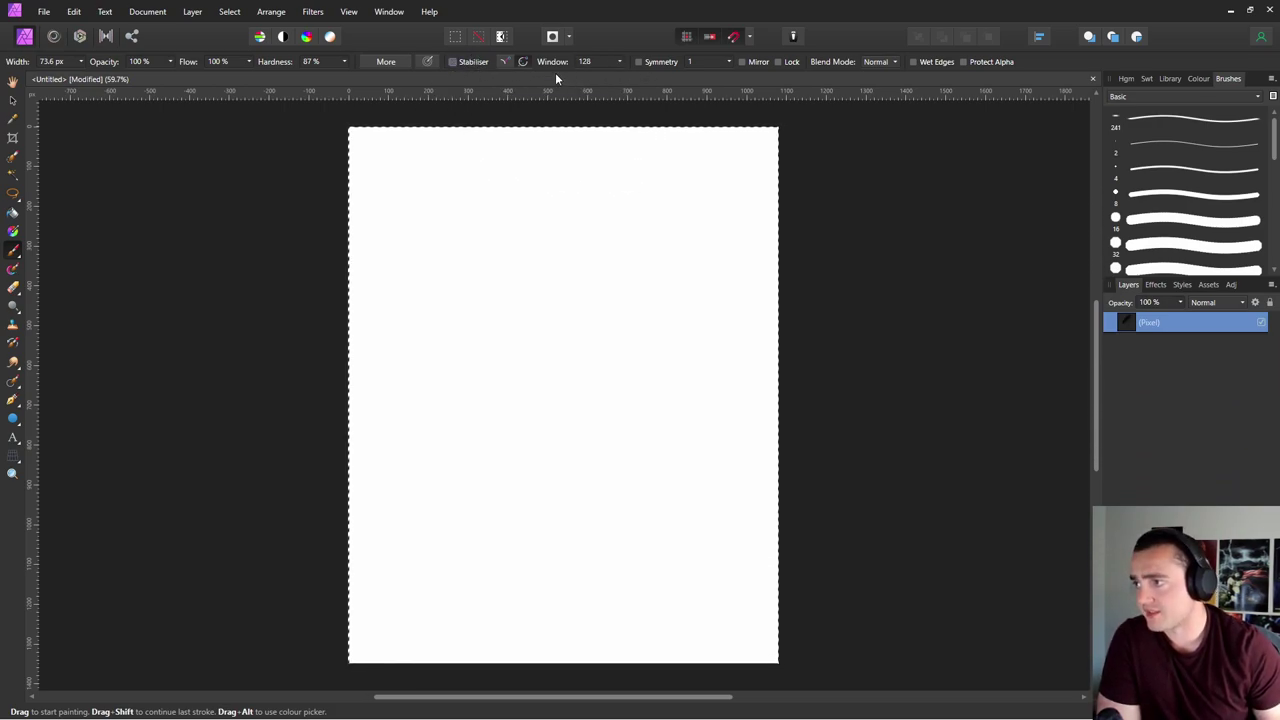
click(590, 66)
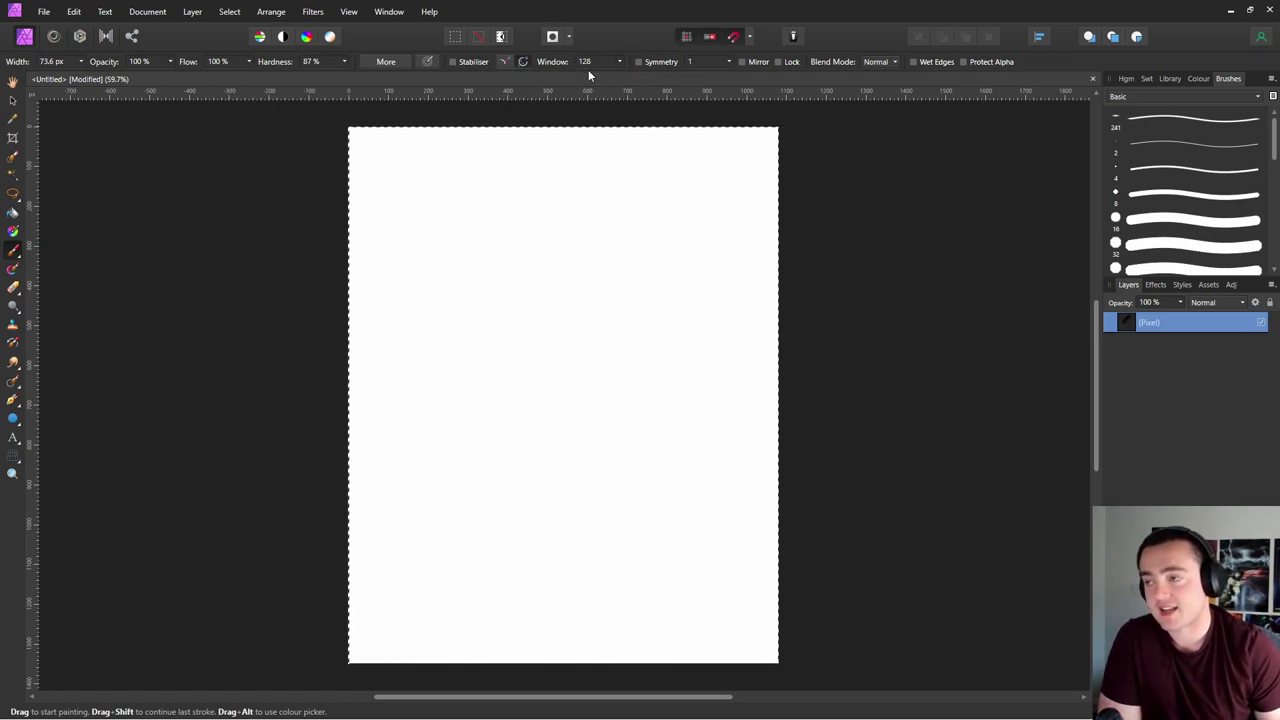
click(639, 62)
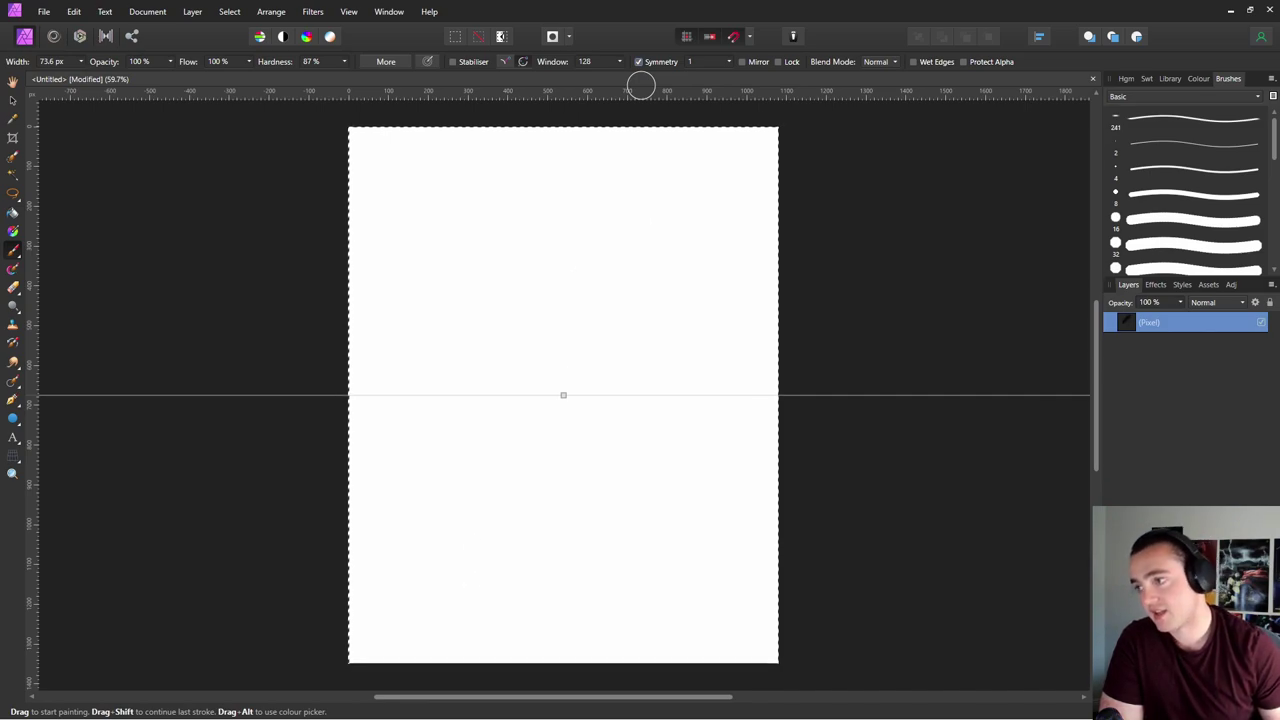
- Turn on symmetry, test-paint at 8 segments, then raise it to 16 and undo the dots
click(742, 61)
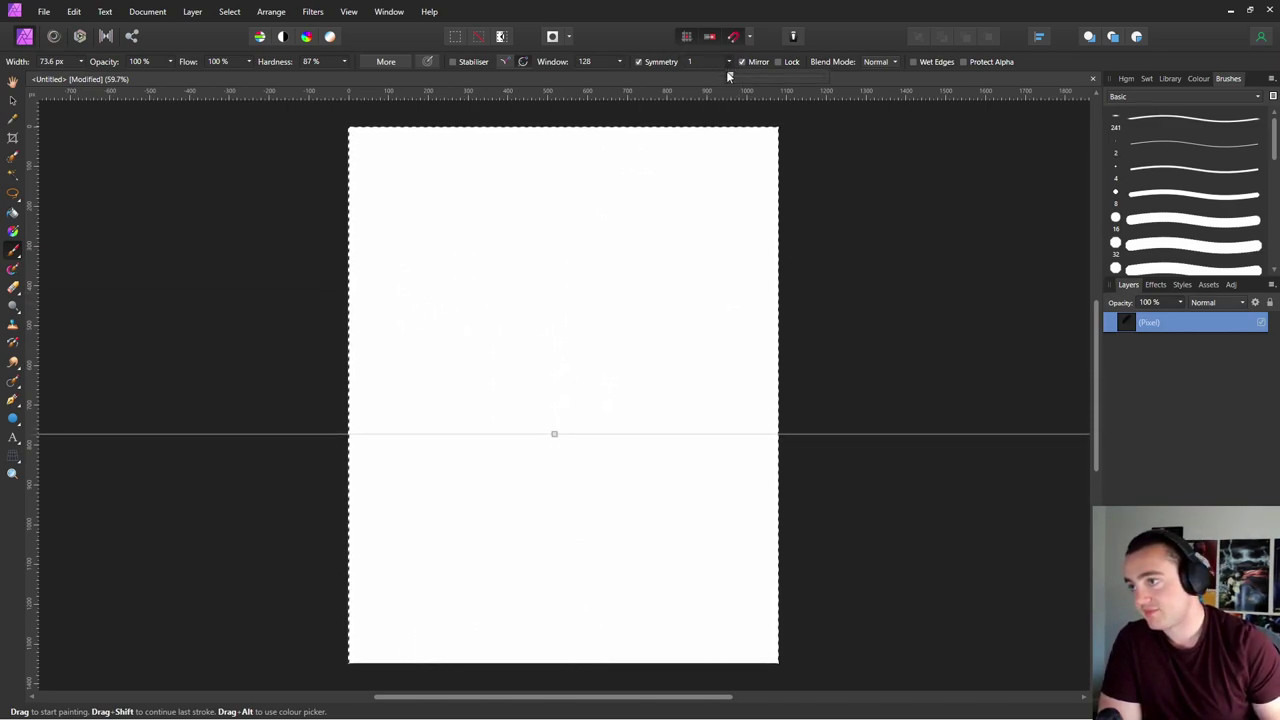
drag(733, 80, 774, 78)
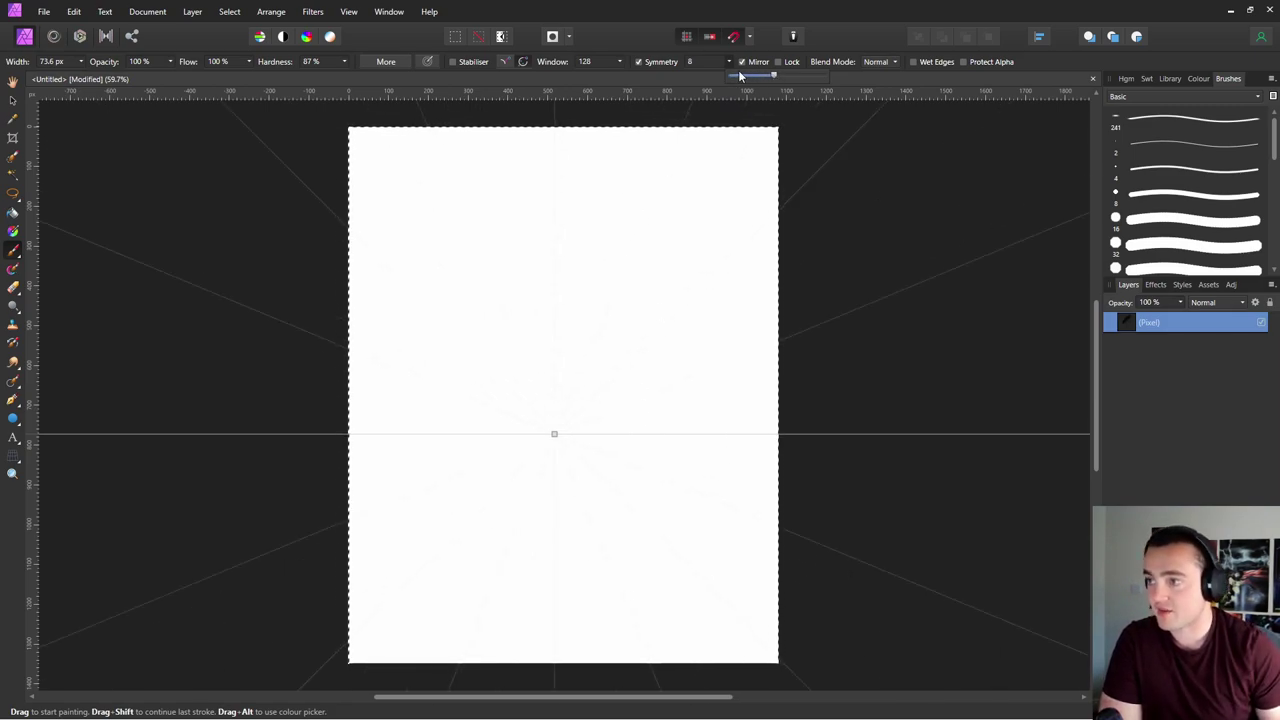
click(615, 210)
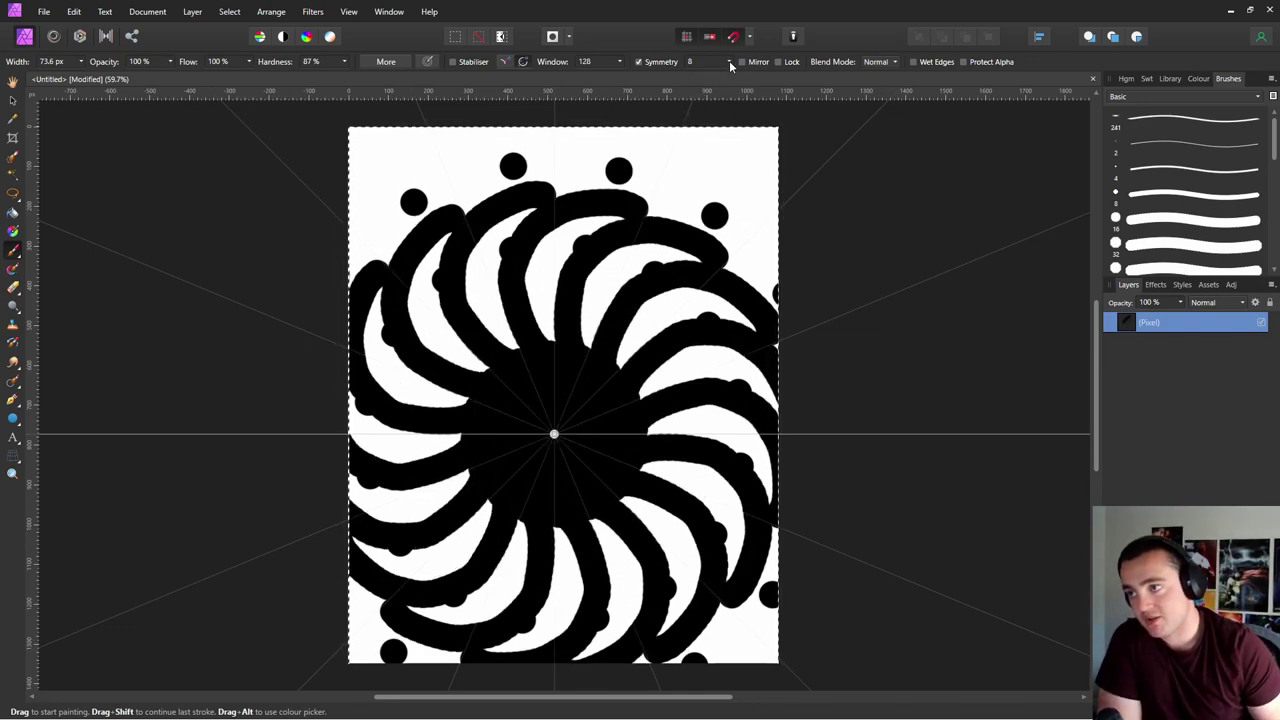
drag(730, 75, 772, 73)
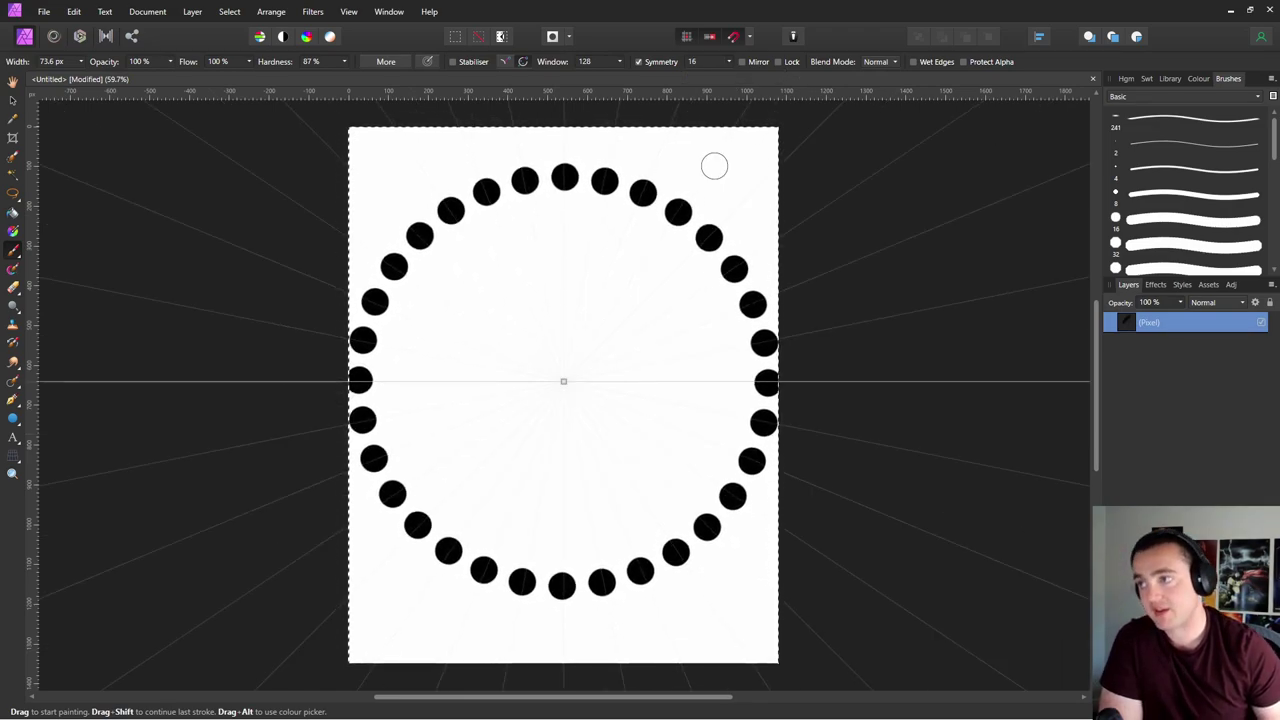
key(ctrl+z)
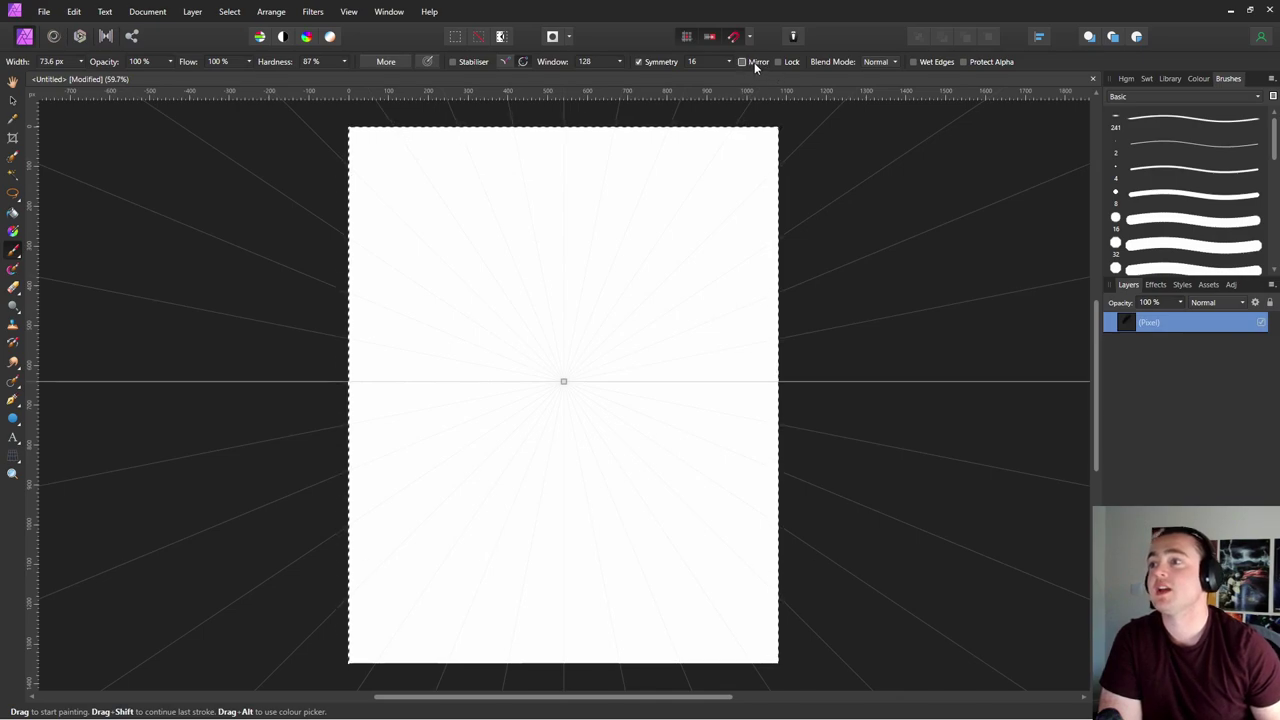
- Turn on Wet Edges and redo the earlier symmetrical strokes
click(913, 61)
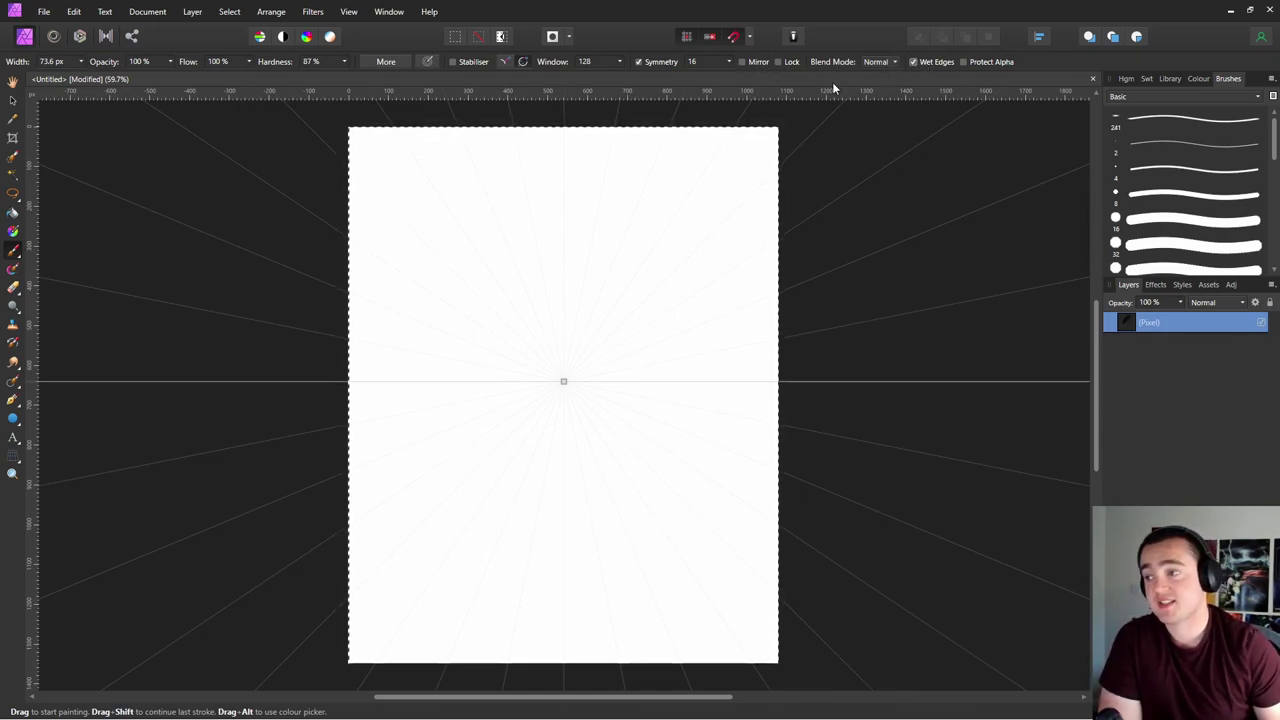
key(ctrl+shift+z)
key(ctrl+shift+z)
key(ctrl+shift+z)
key(ctrl+shift+z)
key(ctrl+shift+z)
key(ctrl+shift+z)
key(ctrl+shift+z)
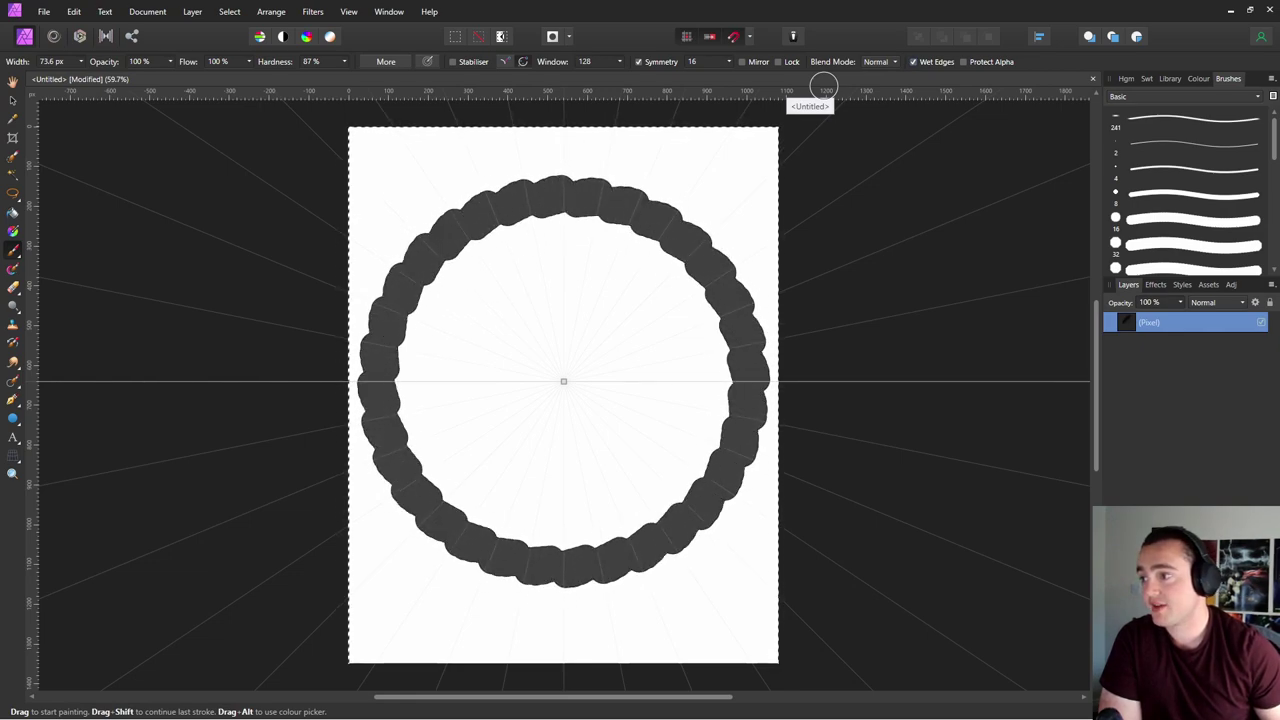
key(ctrl+shift+z)
key(ctrl+shift+z)
key(ctrl+shift+z)
key(ctrl+shift+z)
key(ctrl+shift+z)
key(ctrl+shift+z)
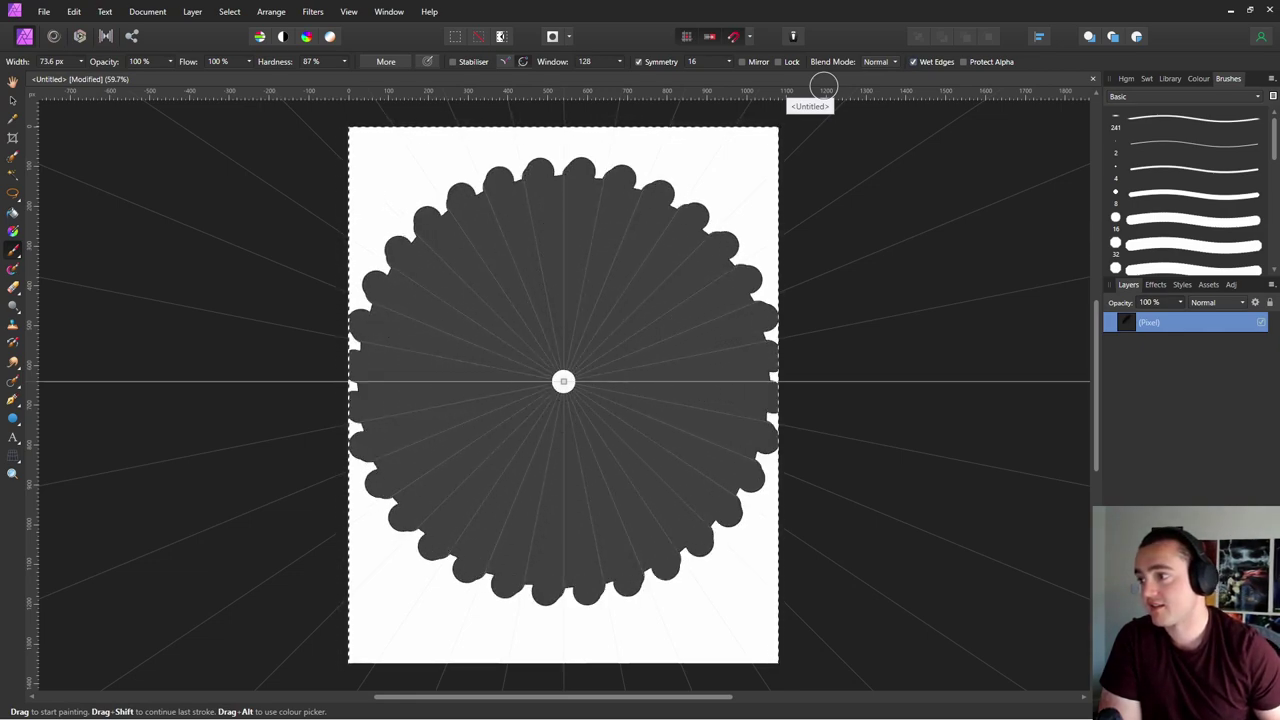
key(ctrl+z)
key(ctrl+z)
key(ctrl+shift+z)
key(ctrl+shift+z)
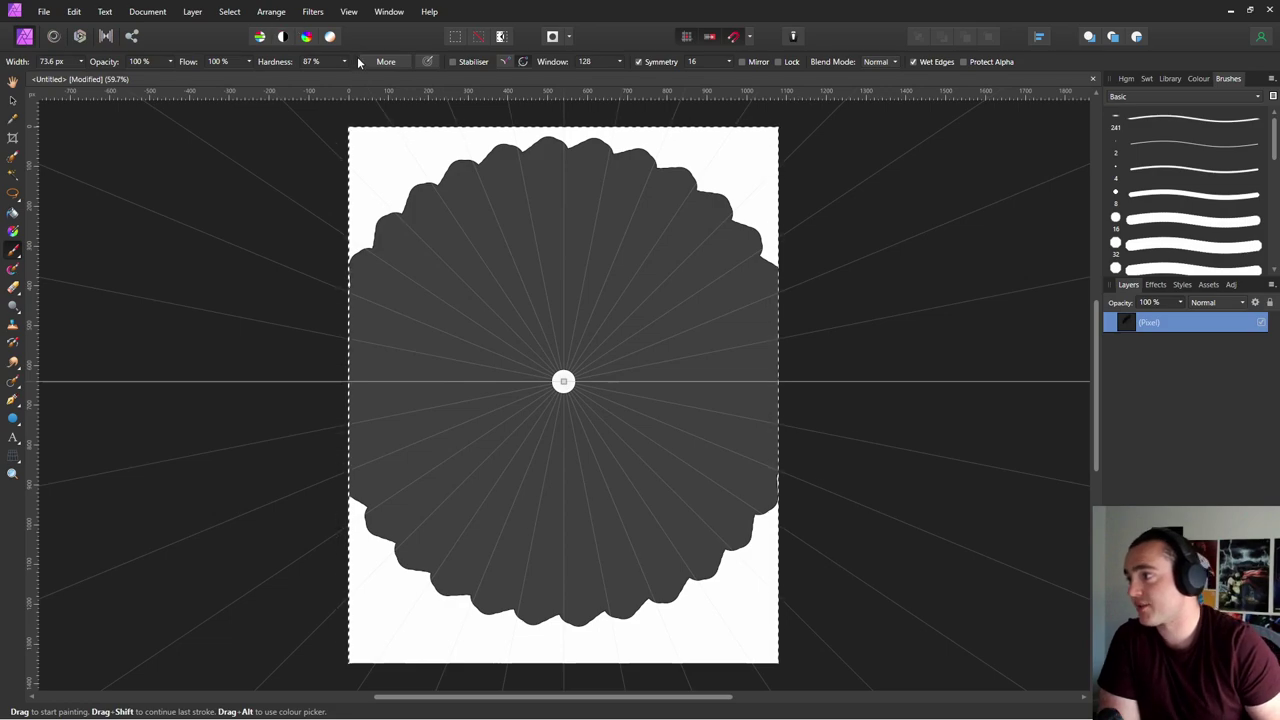
- Set brush hardness to 100%, paint petals, turn off symmetry and clear the page
click(344, 61)
click(340, 63)
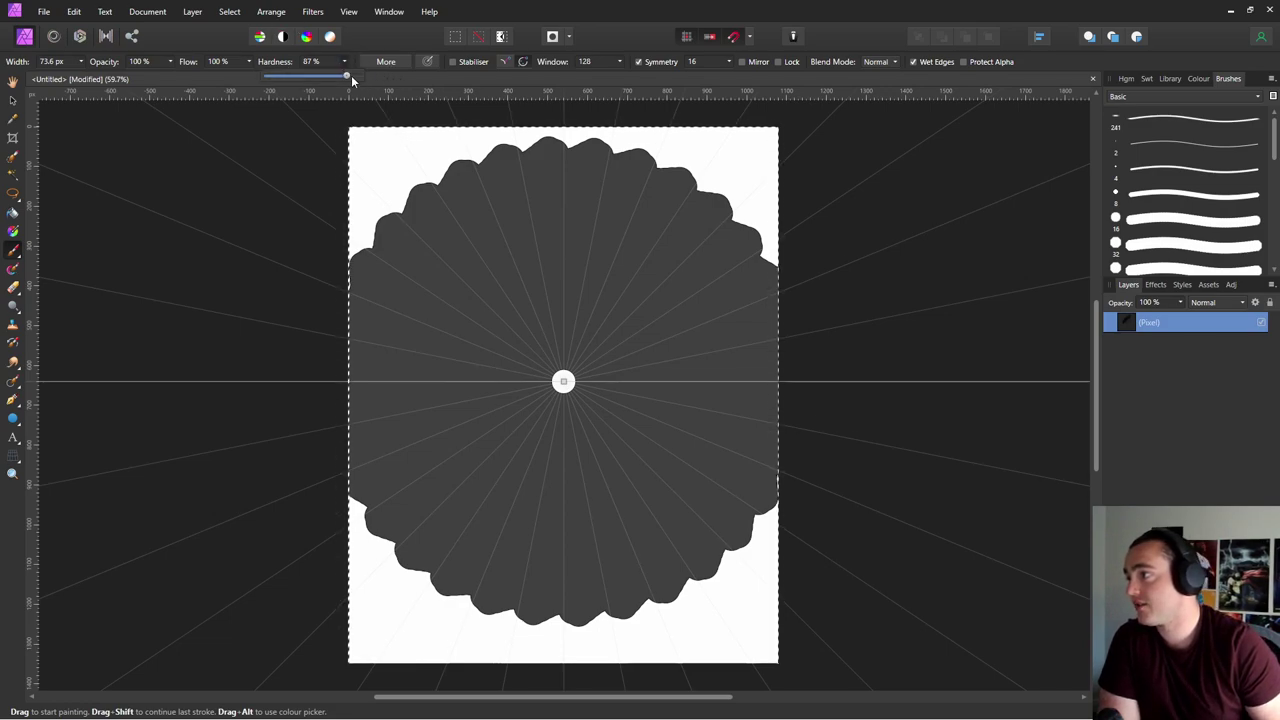
click(351, 75)
key(ctrl+shift+z)
click(913, 62)
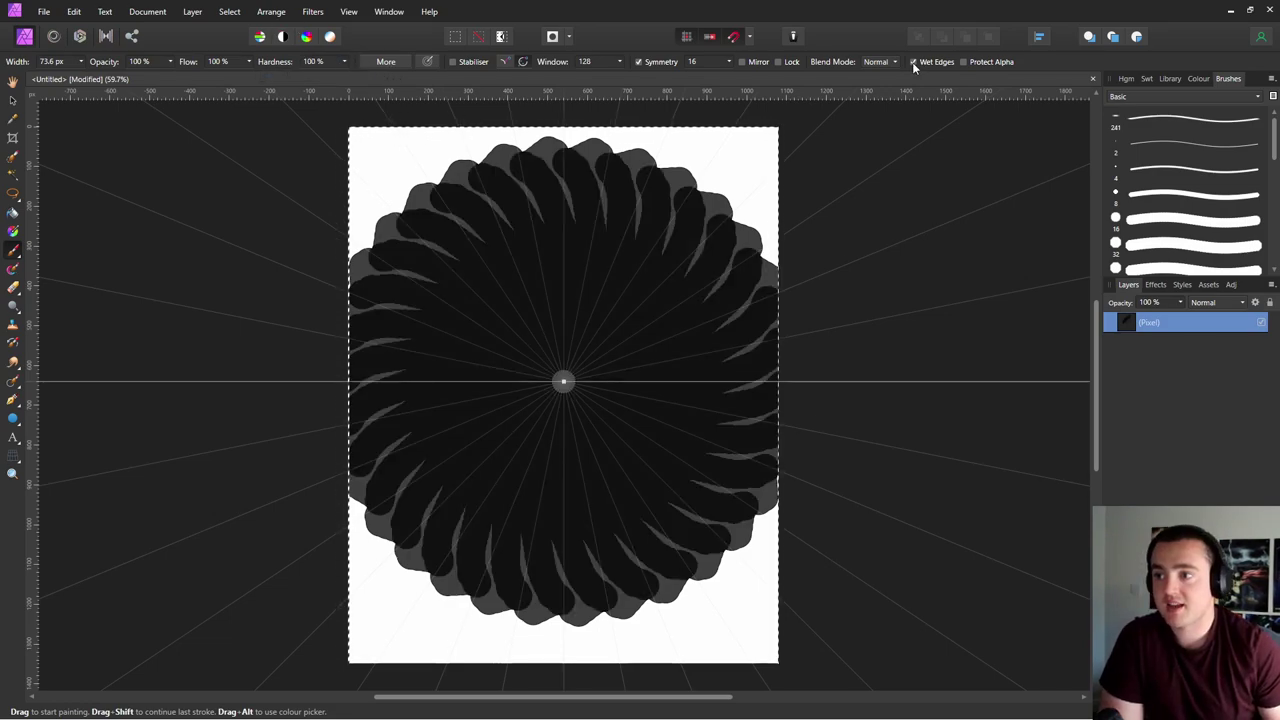
click(638, 62)
key(Delete)
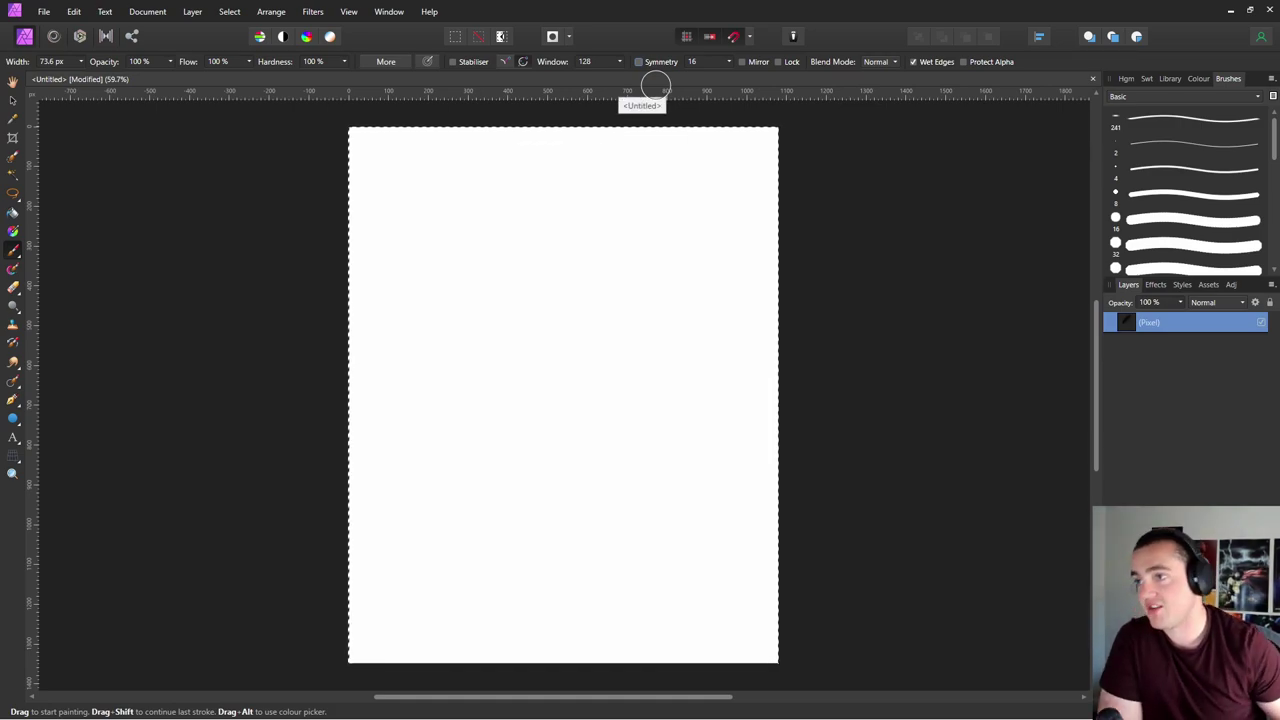
- Turn off Wet Edges, toggle Protect Alpha on and off, and open the full Brush settings
click(913, 62)
click(963, 62)
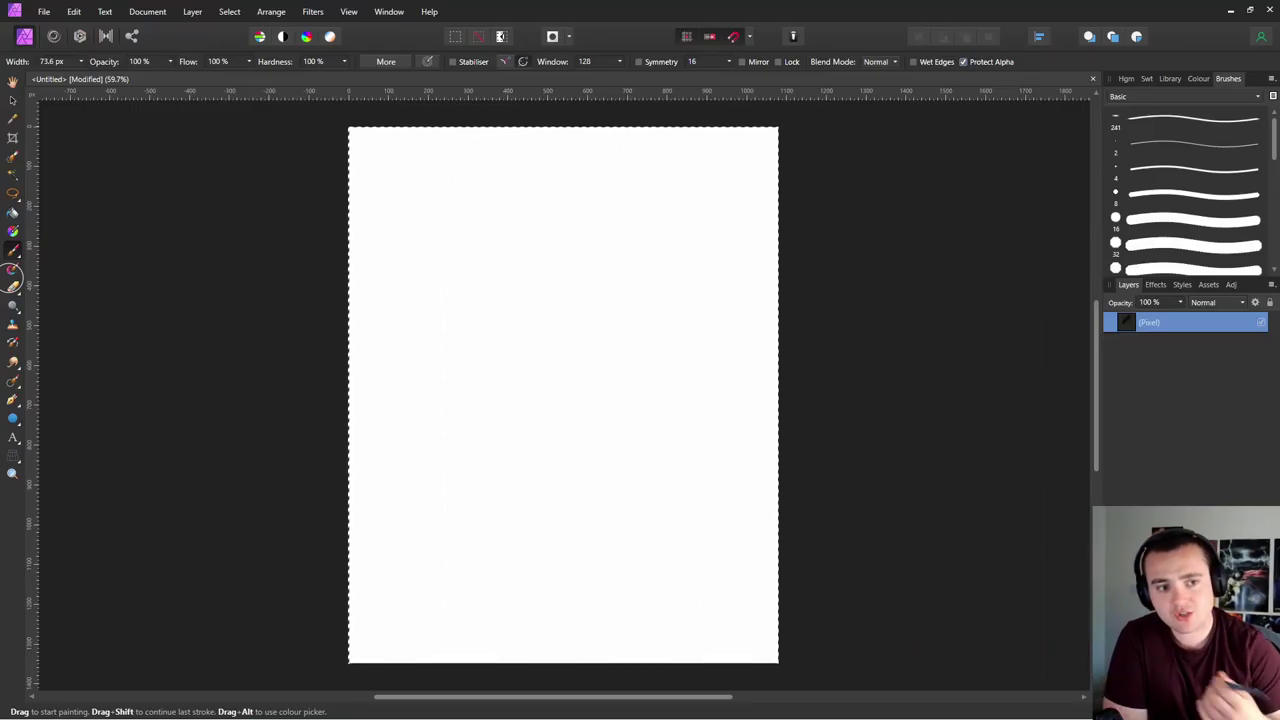
click(963, 61)
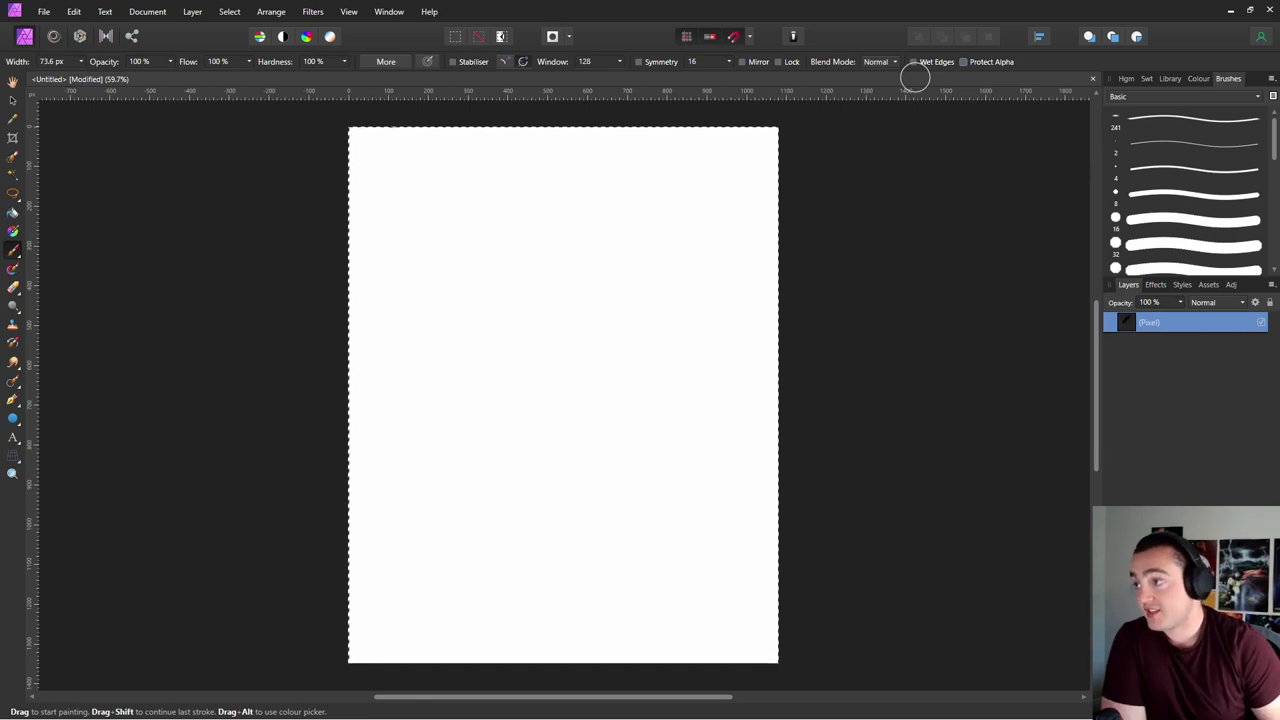
click(387, 62)
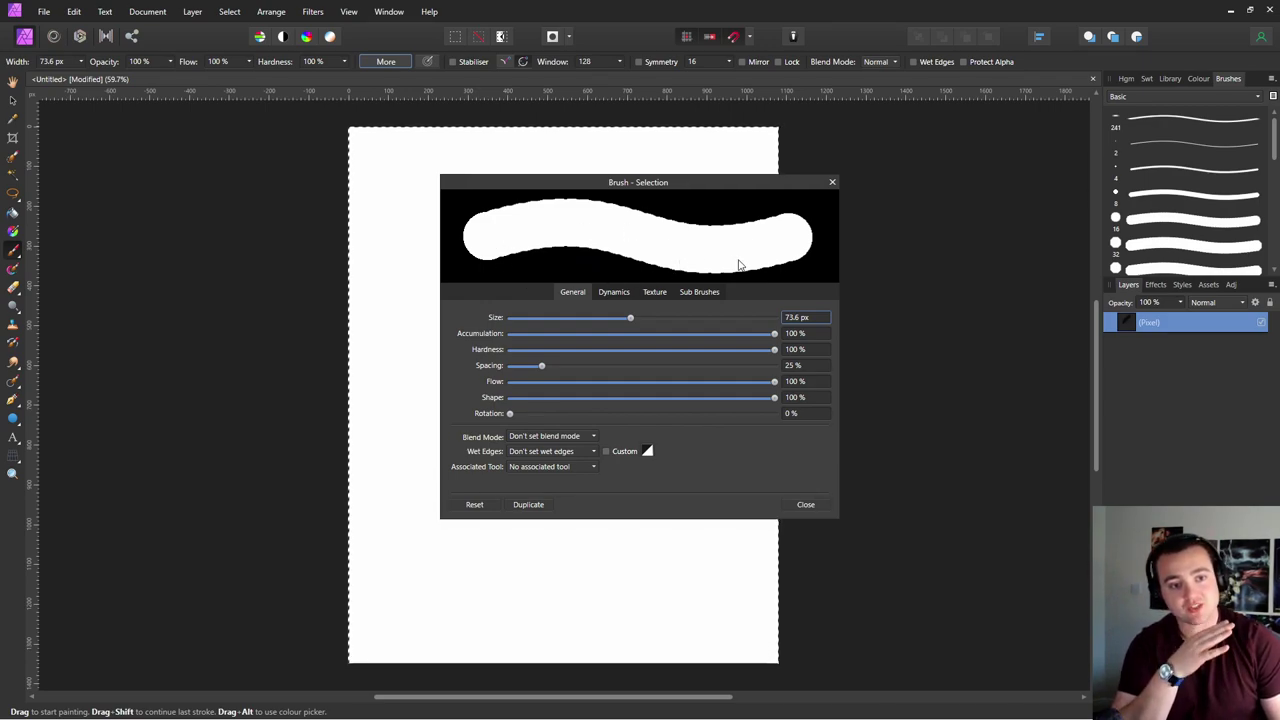
- Shrink the brush to 43.5 px and paint test strokes with normal and widened spacing
mouse_move(630, 321)
mouse_down()
mouse_move(563, 321)
mouse_move(629, 321)
mouse_move(586, 322)
mouse_move(606, 328)
mouse_up()
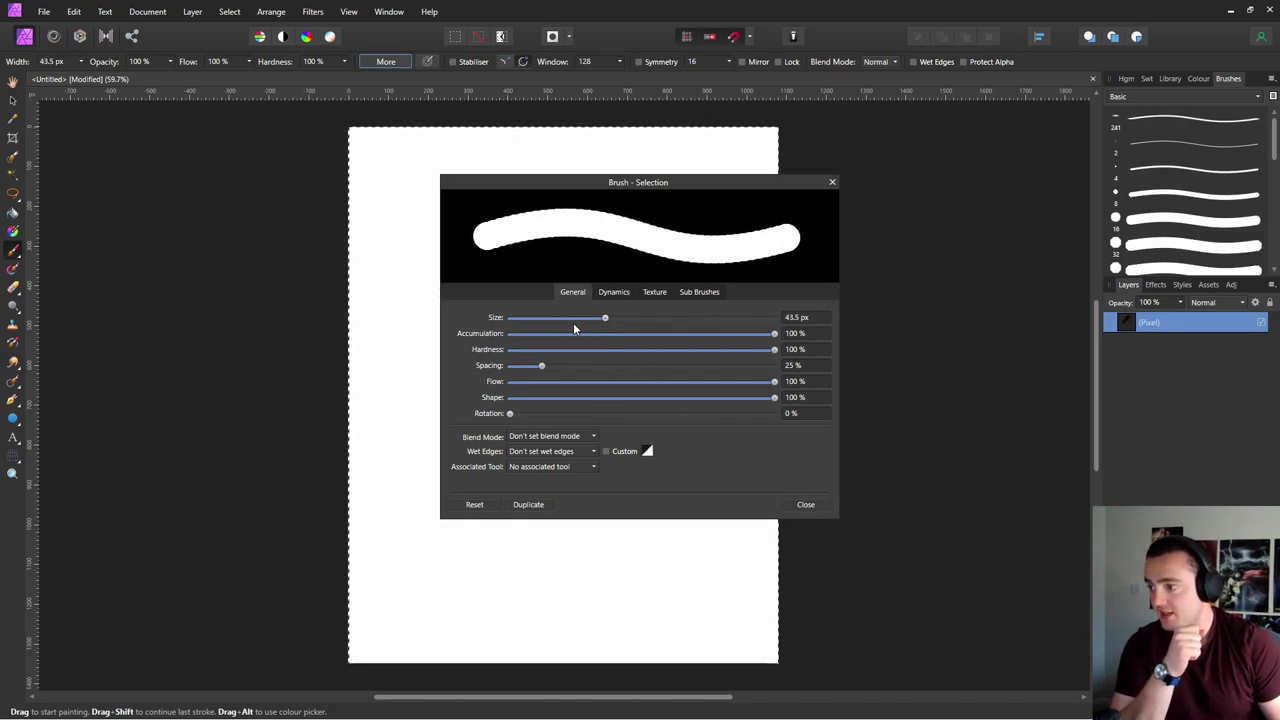
mouse_move(749, 337)
mouse_down()
mouse_move(543, 334)
mouse_move(774, 334)
mouse_move(494, 362)
mouse_move(692, 346)
mouse_move(816, 354)
mouse_up()
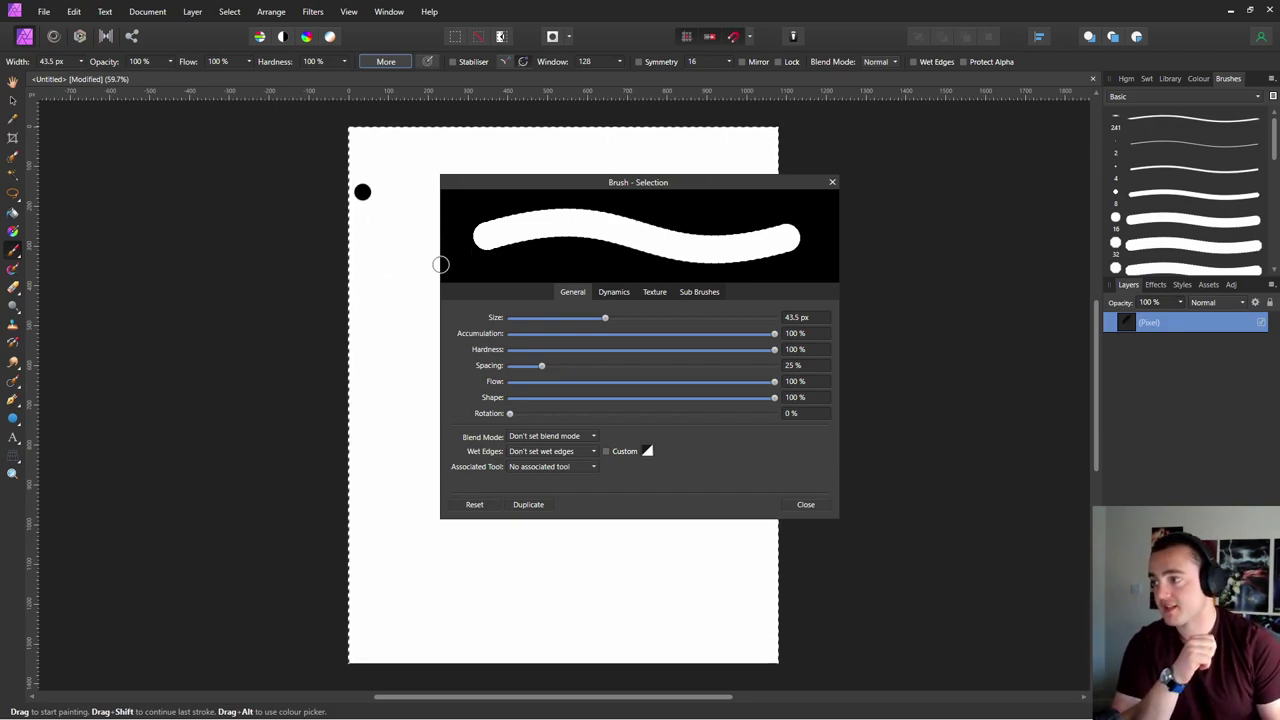
drag(362, 191, 392, 378)
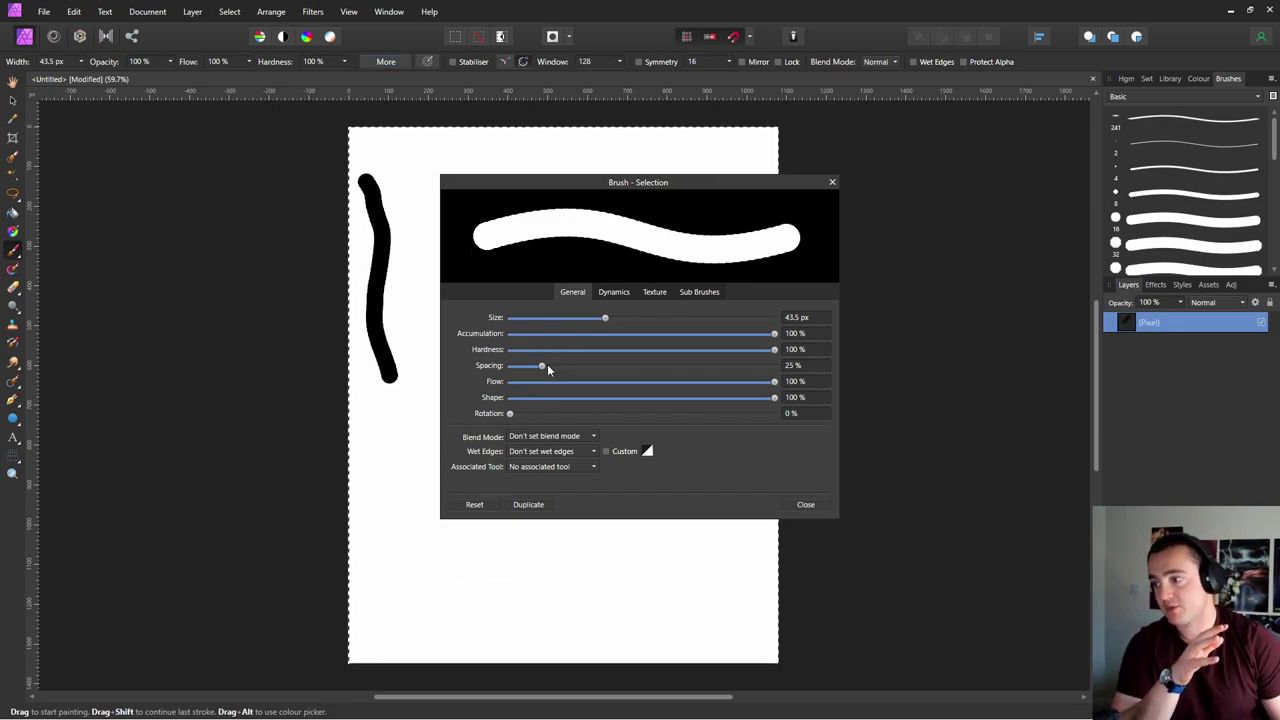
mouse_move(547, 368)
mouse_down()
mouse_move(688, 368)
mouse_move(691, 352)
mouse_up()
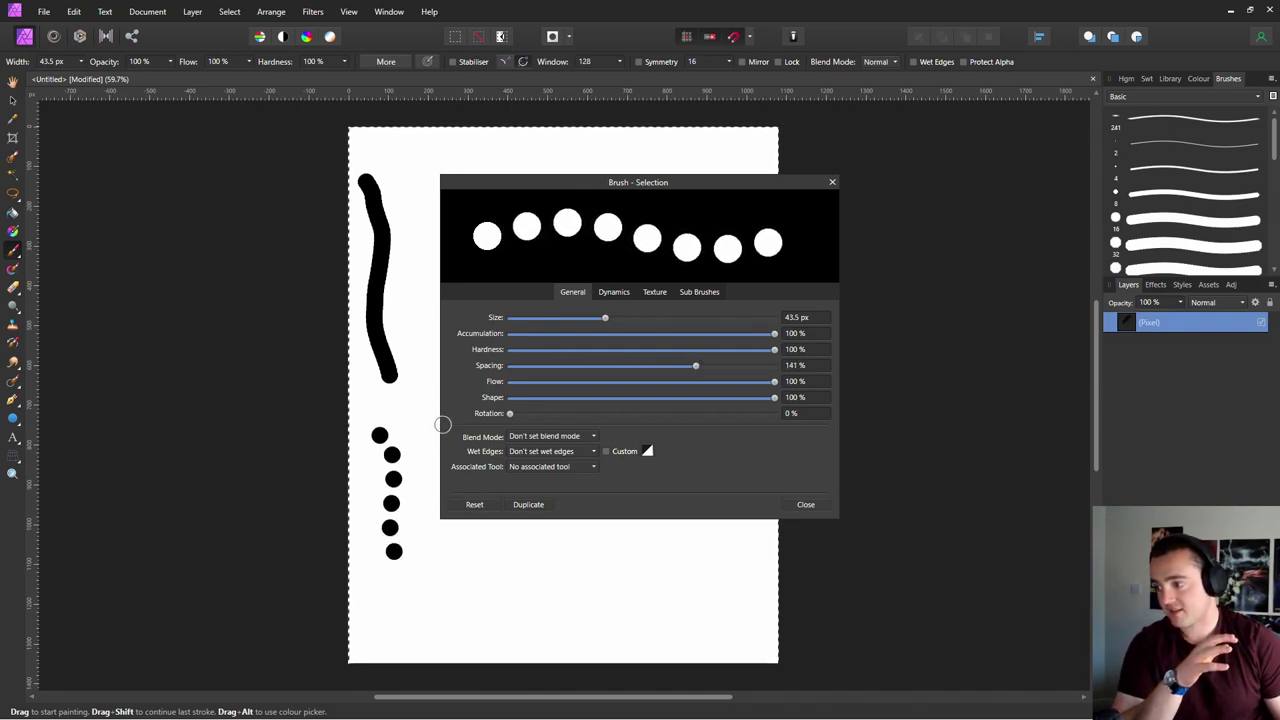
mouse_move(394, 551)
mouse_down()
mouse_move(457, 569)
mouse_move(550, 543)
mouse_move(581, 576)
mouse_move(641, 605)
mouse_up()
- Paint a solid stroke at 1% spacing, then set 0% hardness and 21% spacing
drag(696, 365, 509, 366)
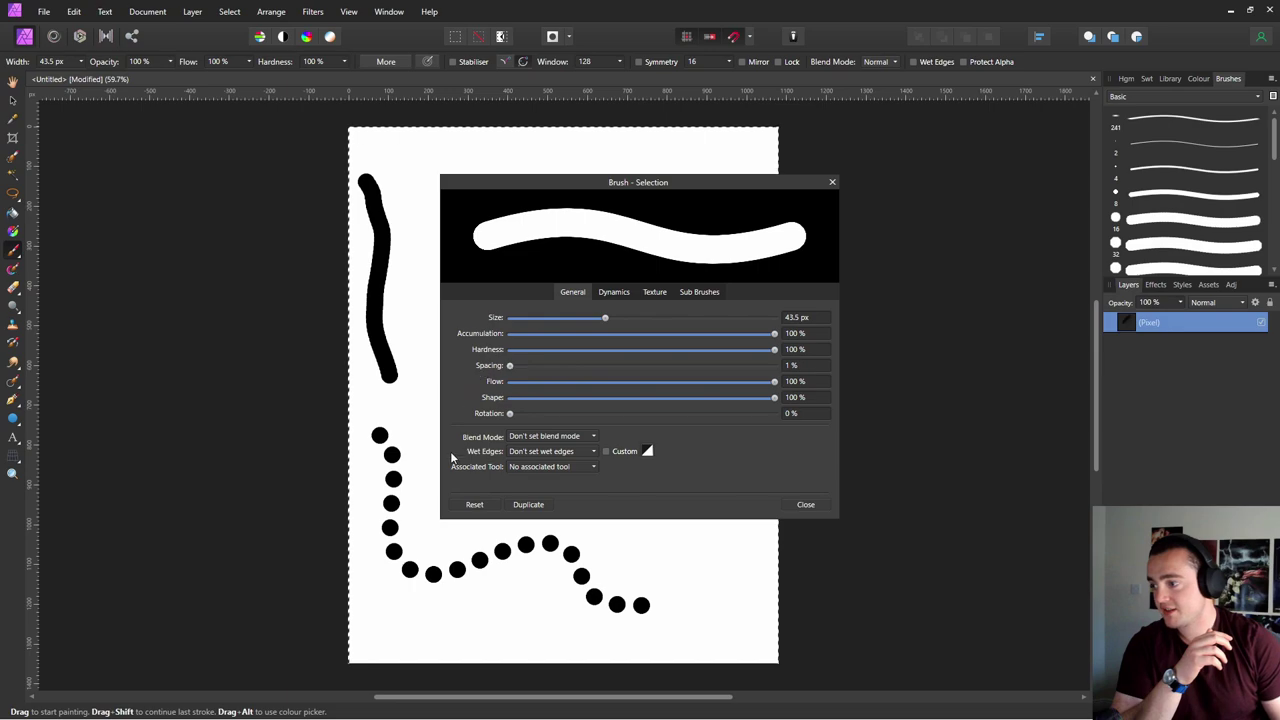
mouse_move(400, 633)
mouse_down()
mouse_move(452, 645)
mouse_move(507, 620)
mouse_move(533, 645)
mouse_move(588, 654)
mouse_move(657, 620)
mouse_move(668, 582)
mouse_move(712, 592)
mouse_move(708, 630)
mouse_up()
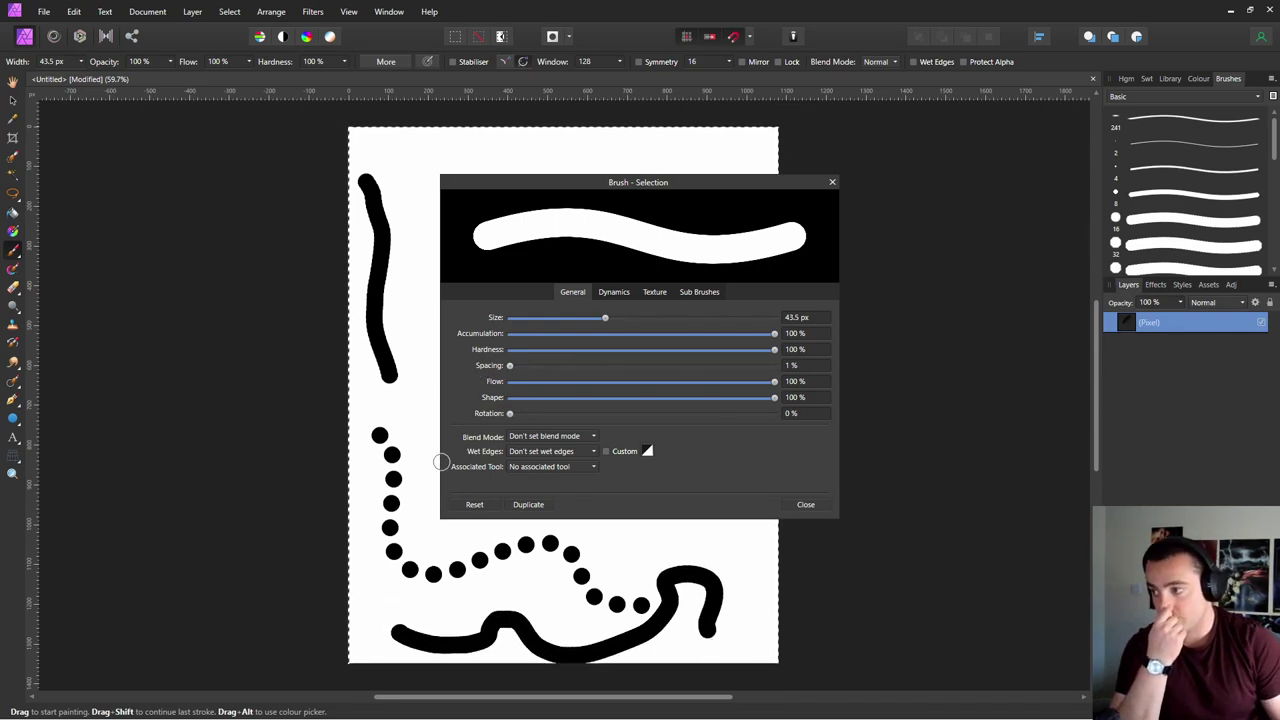
click(433, 415)
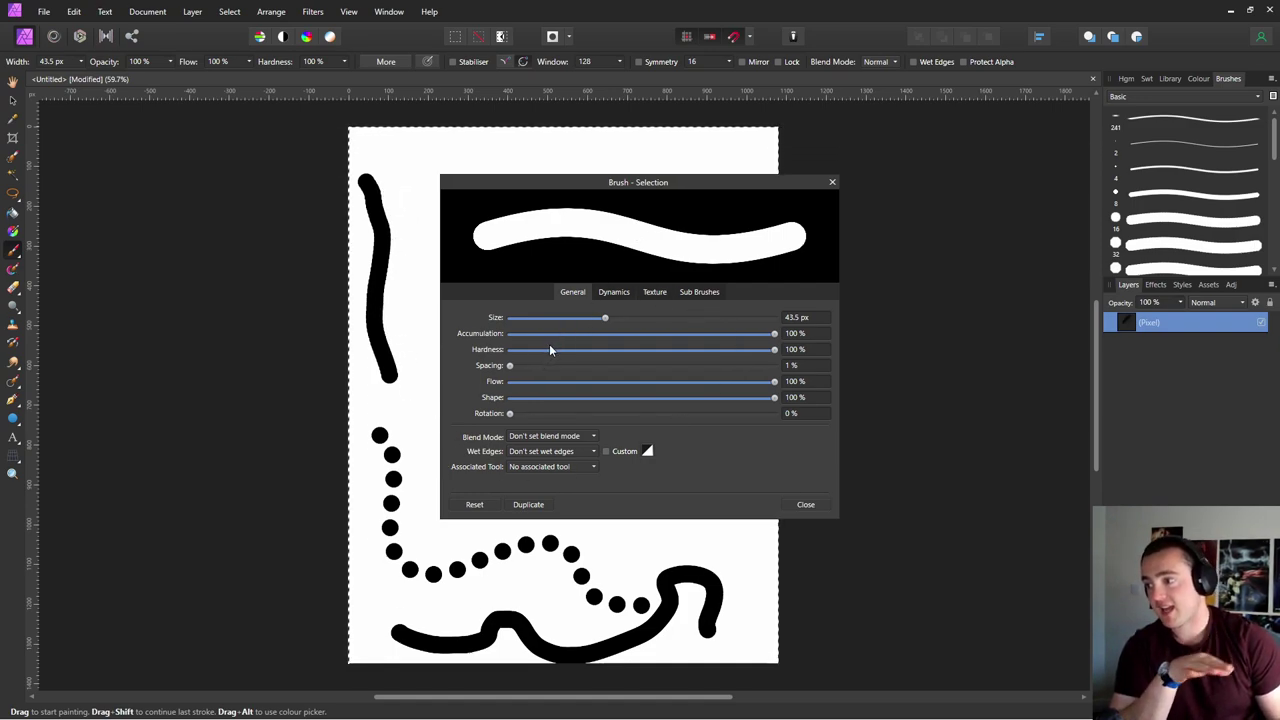
drag(522, 349, 493, 352)
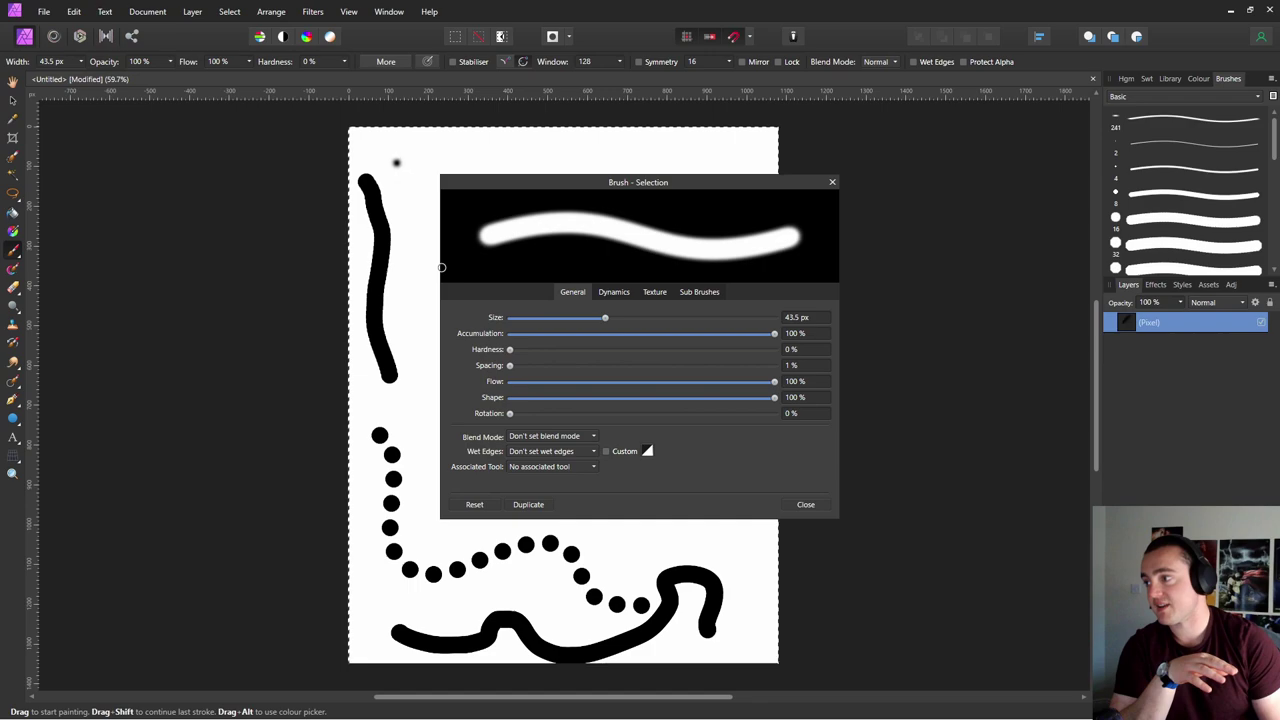
mouse_move(408, 182)
mouse_down()
mouse_move(403, 305)
mouse_move(424, 404)
mouse_up()
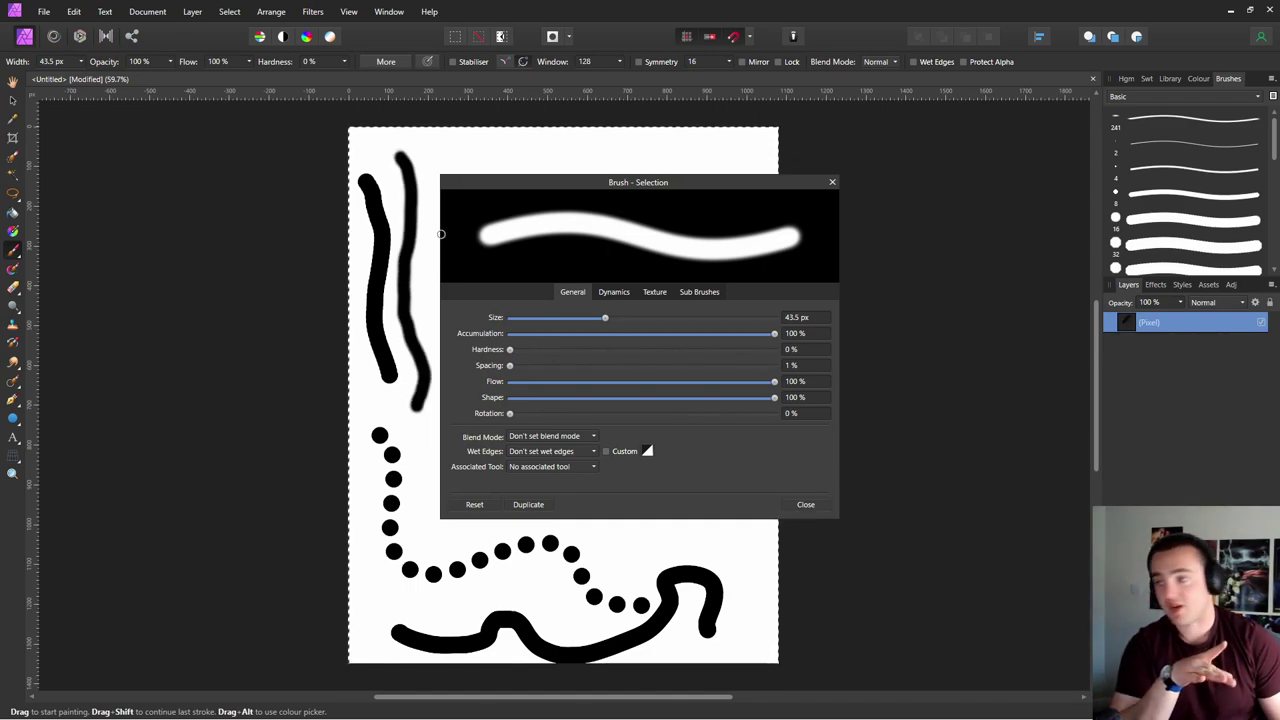
mouse_move(511, 366)
mouse_down()
mouse_move(549, 362)
mouse_move(537, 369)
mouse_up()
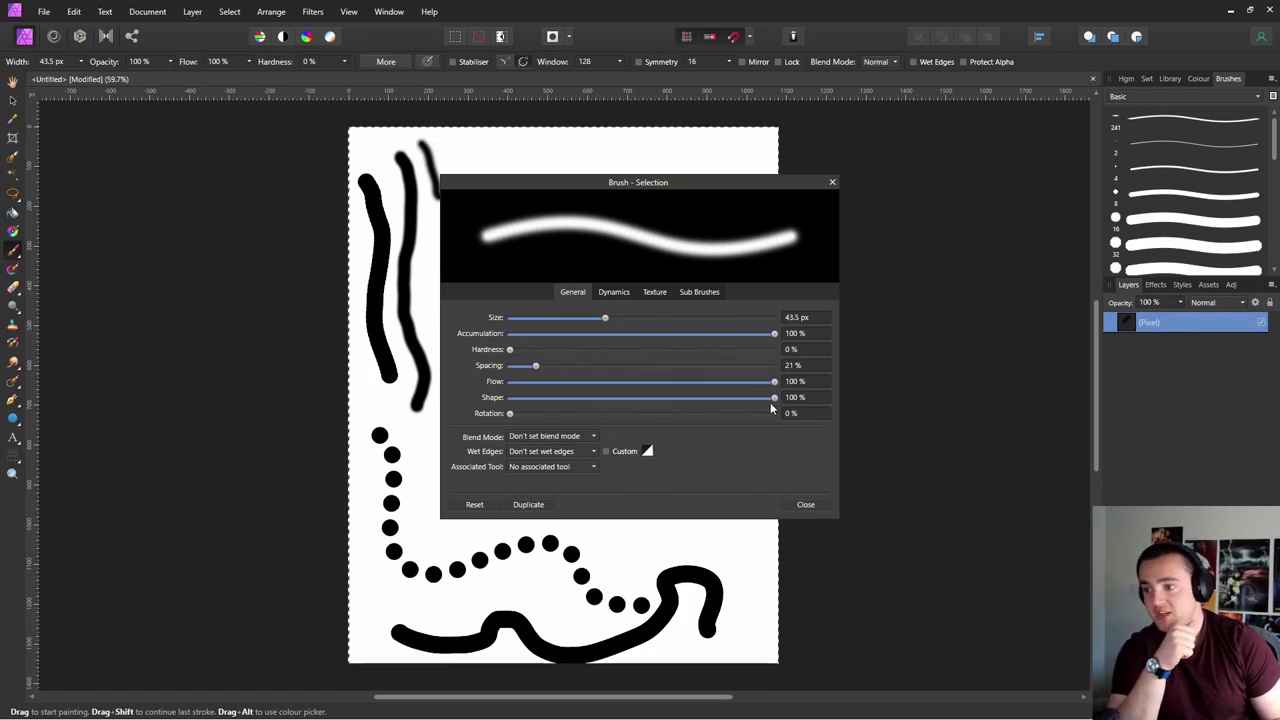
- Try flattening and a 50% rotation on the brush tip, reset rotation to 0%, and view Dynamics
drag(753, 398, 534, 411)
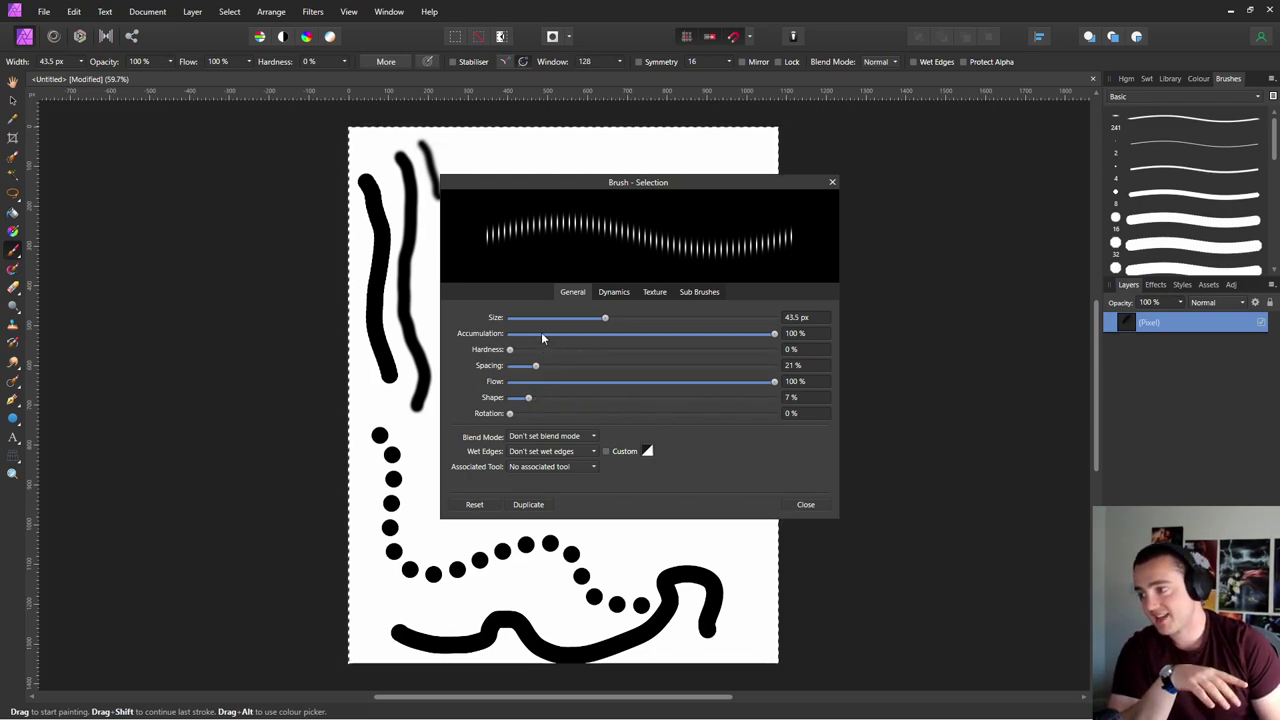
mouse_move(510, 414)
mouse_down()
mouse_move(771, 441)
mouse_move(451, 456)
mouse_up()
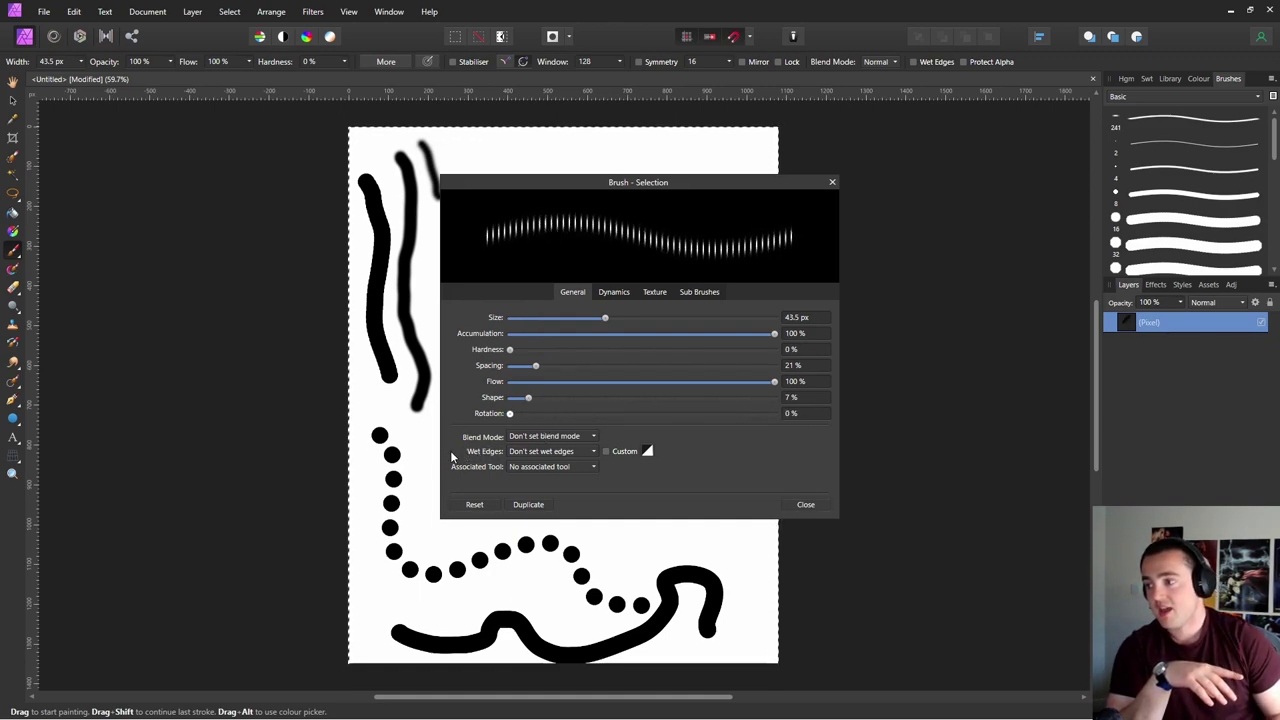
mouse_move(537, 447)
mouse_down()
mouse_move(697, 432)
mouse_move(786, 447)
mouse_up()
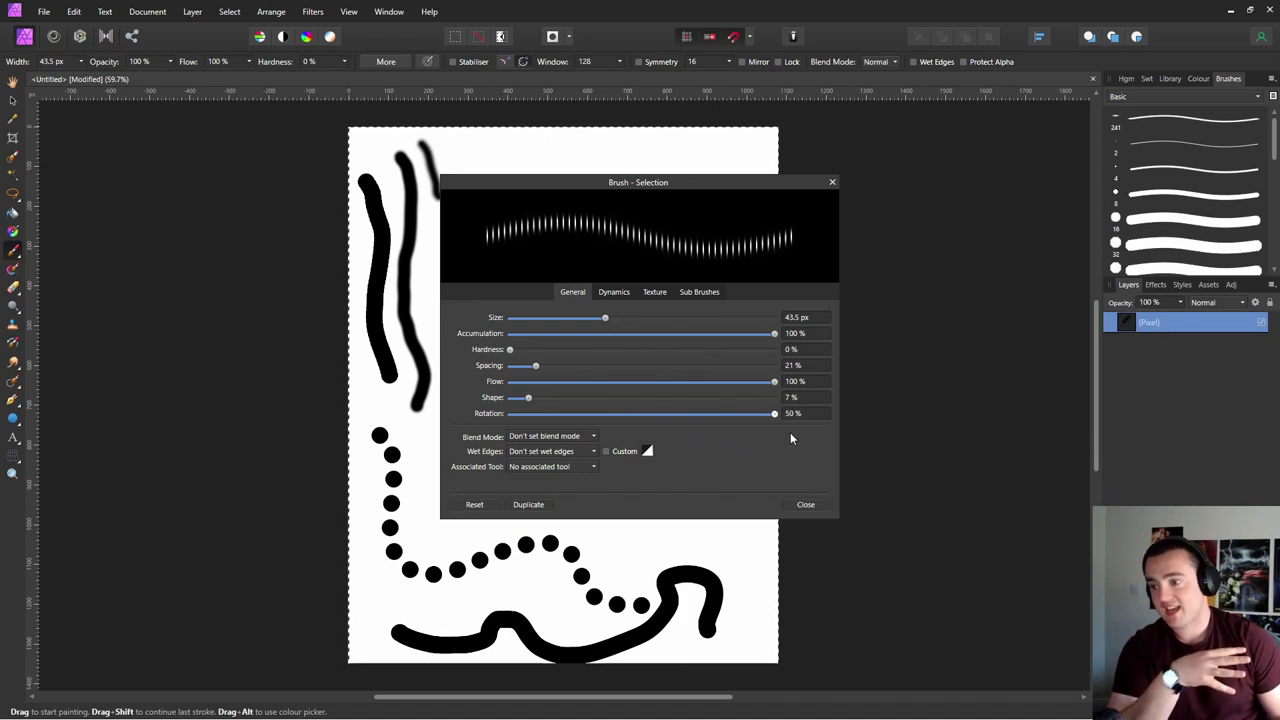
drag(774, 413, 510, 413)
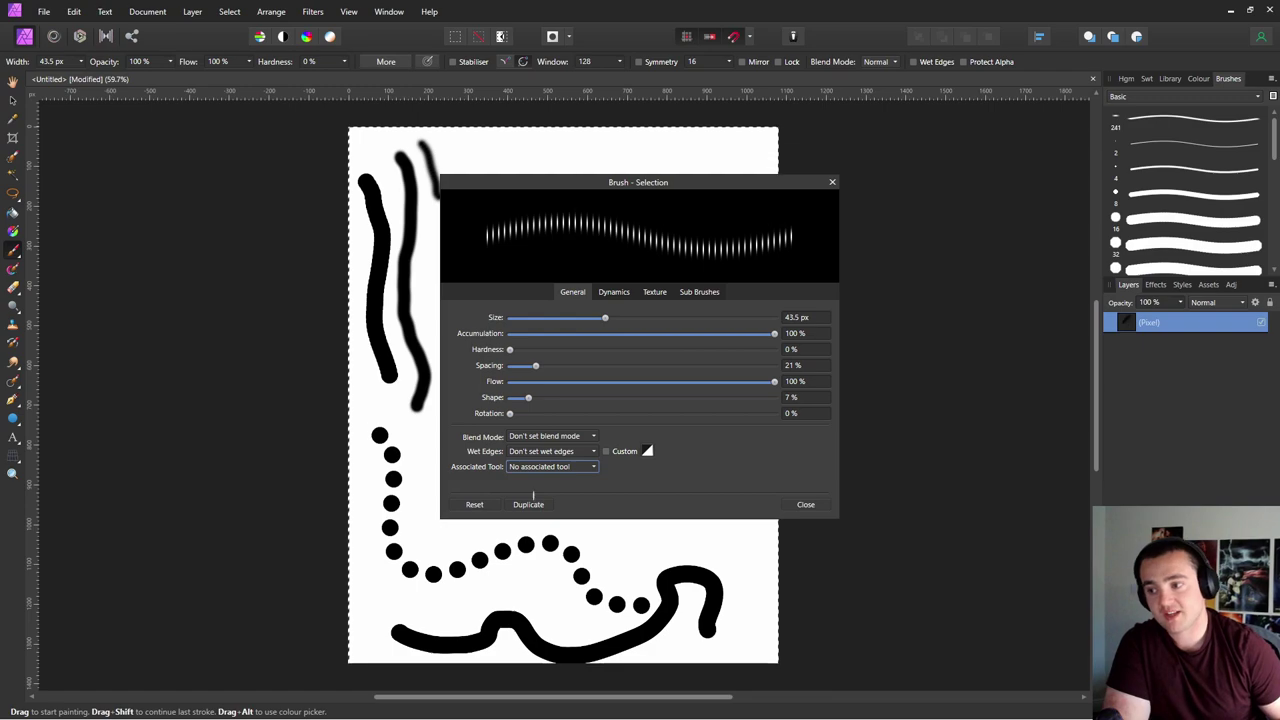
click(614, 292)
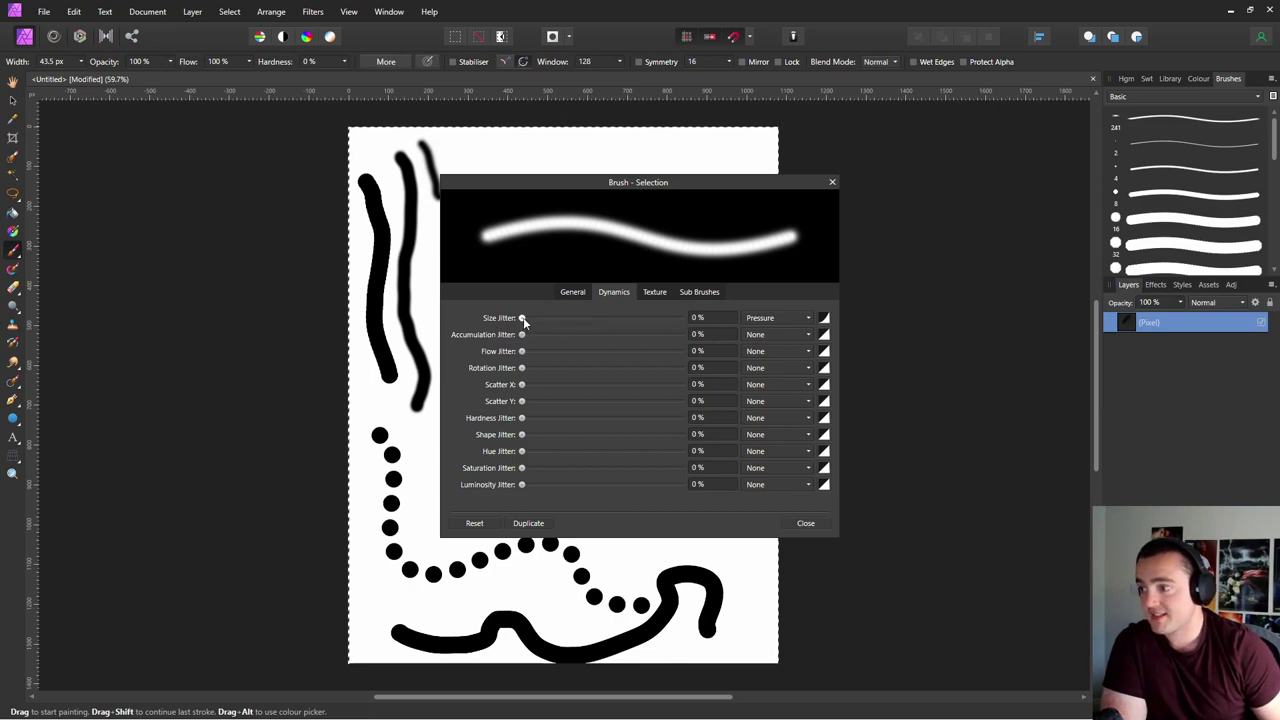
- Try full size jitter, undo it, and keep Pressure as its controller
drag(523, 317, 684, 338)
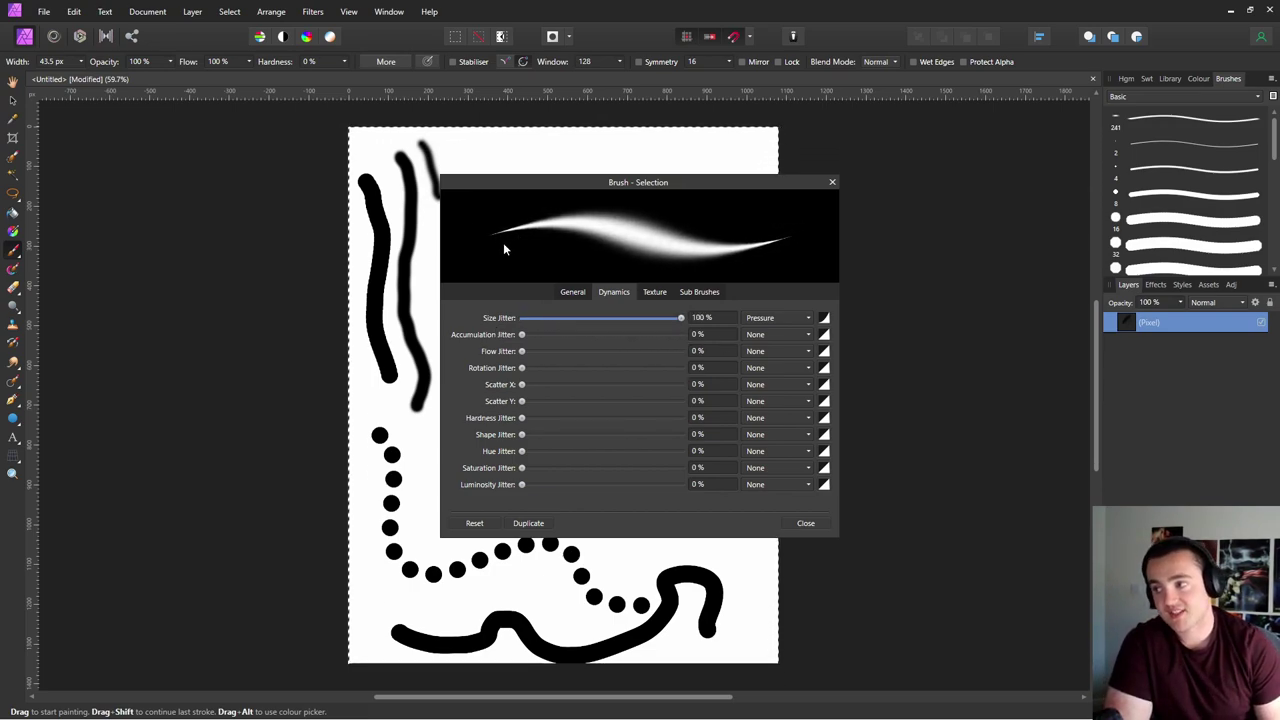
key(ctrl+z)
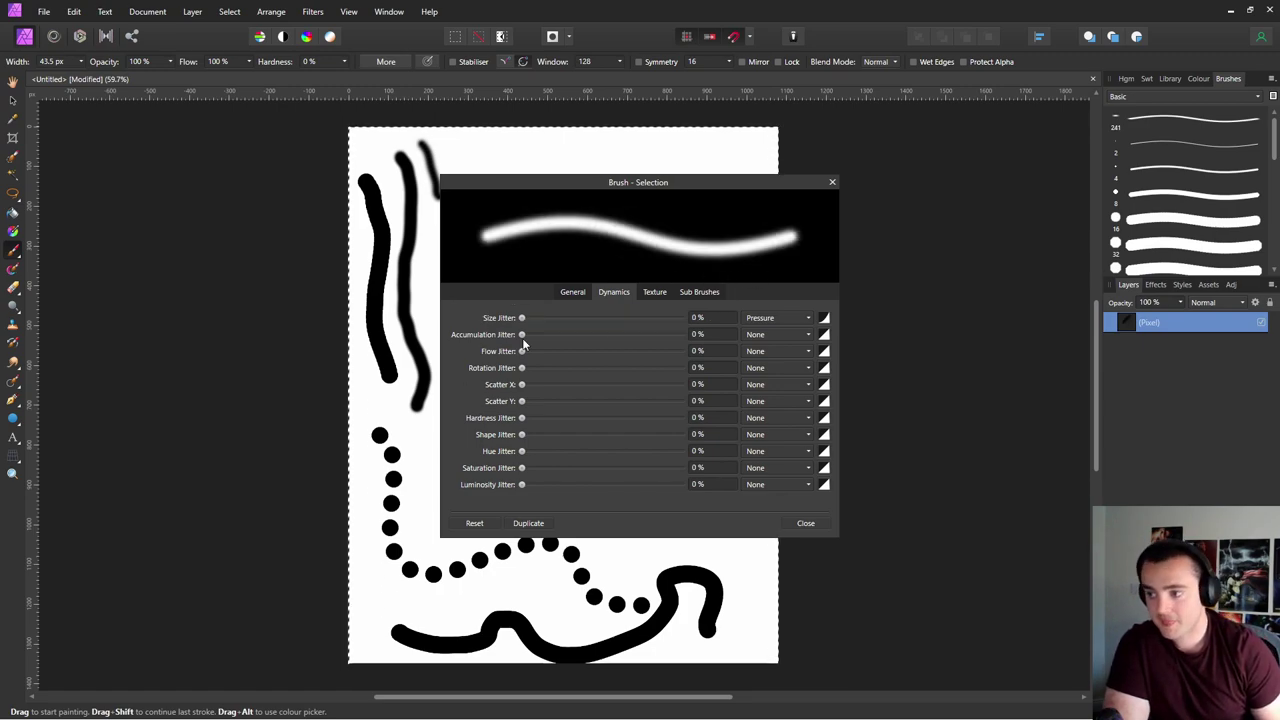
click(786, 317)
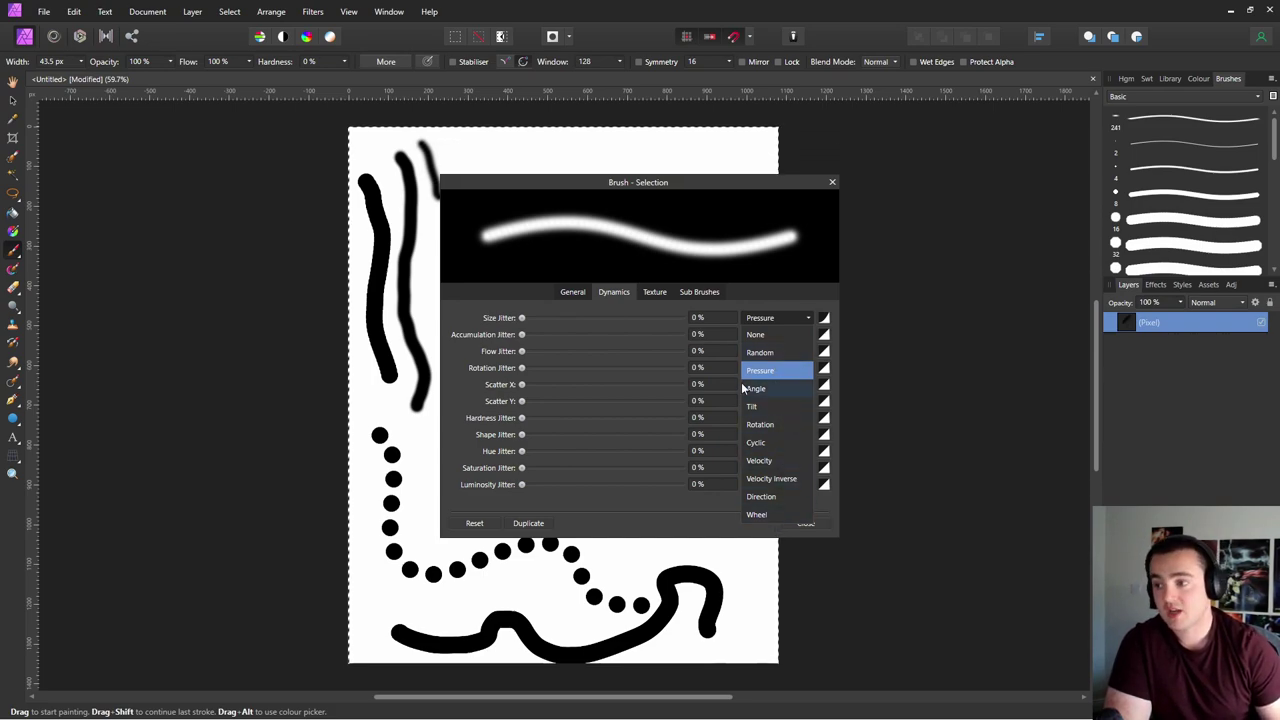
click(778, 318)
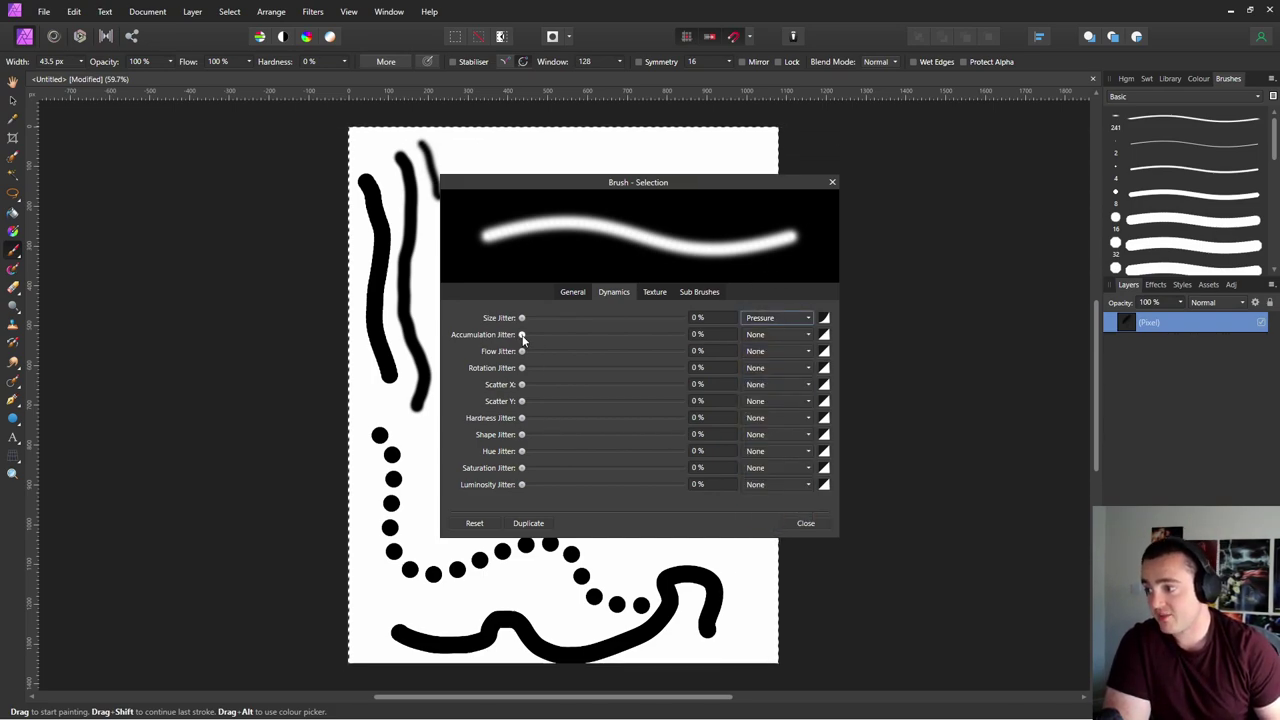
- Try Random accumulation, flow and rotation jitter, returning rotation jitter to 0%
drag(522, 335, 681, 334)
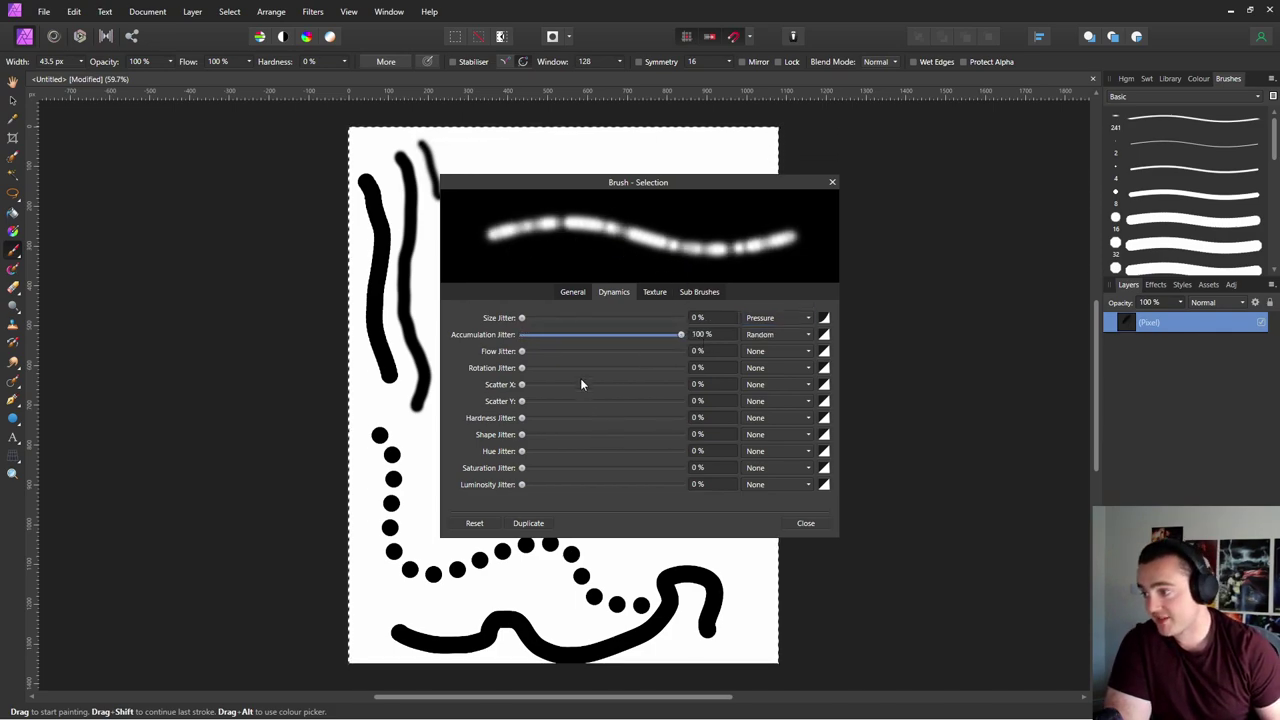
mouse_move(619, 332)
mouse_down()
mouse_move(522, 334)
mouse_move(755, 351)
mouse_move(522, 351)
mouse_move(690, 369)
mouse_up()
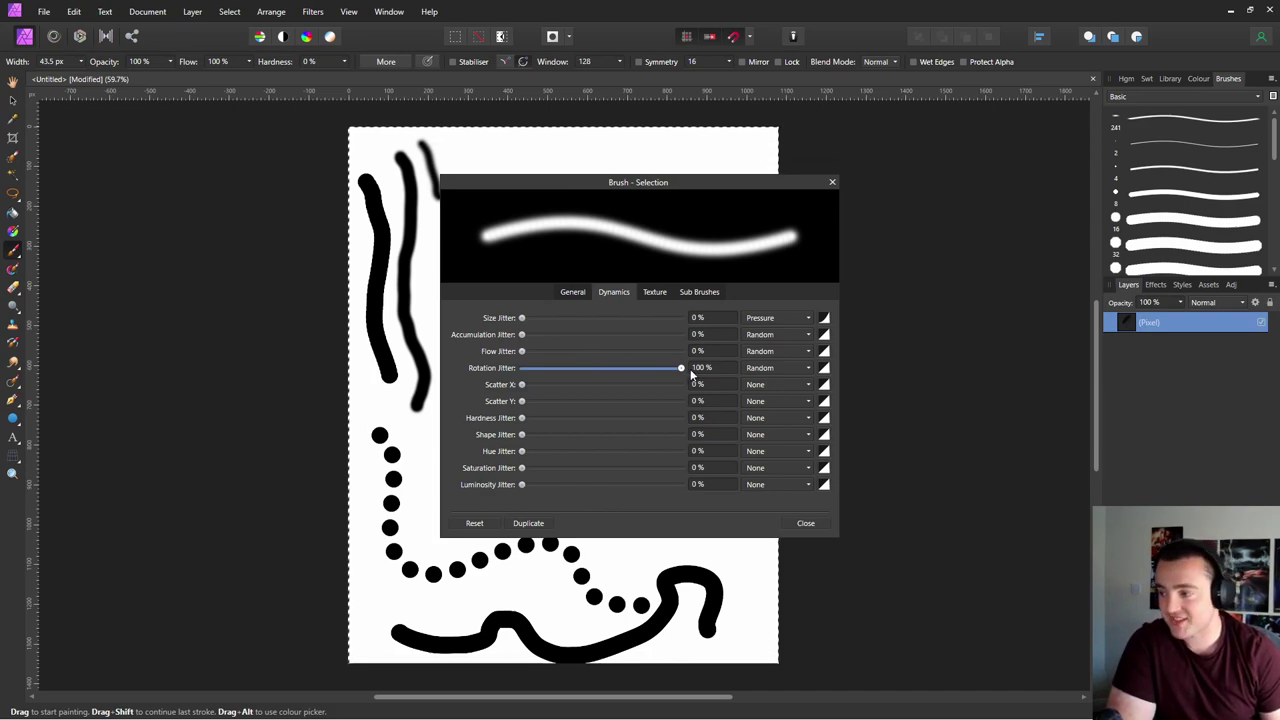
drag(689, 368, 440, 395)
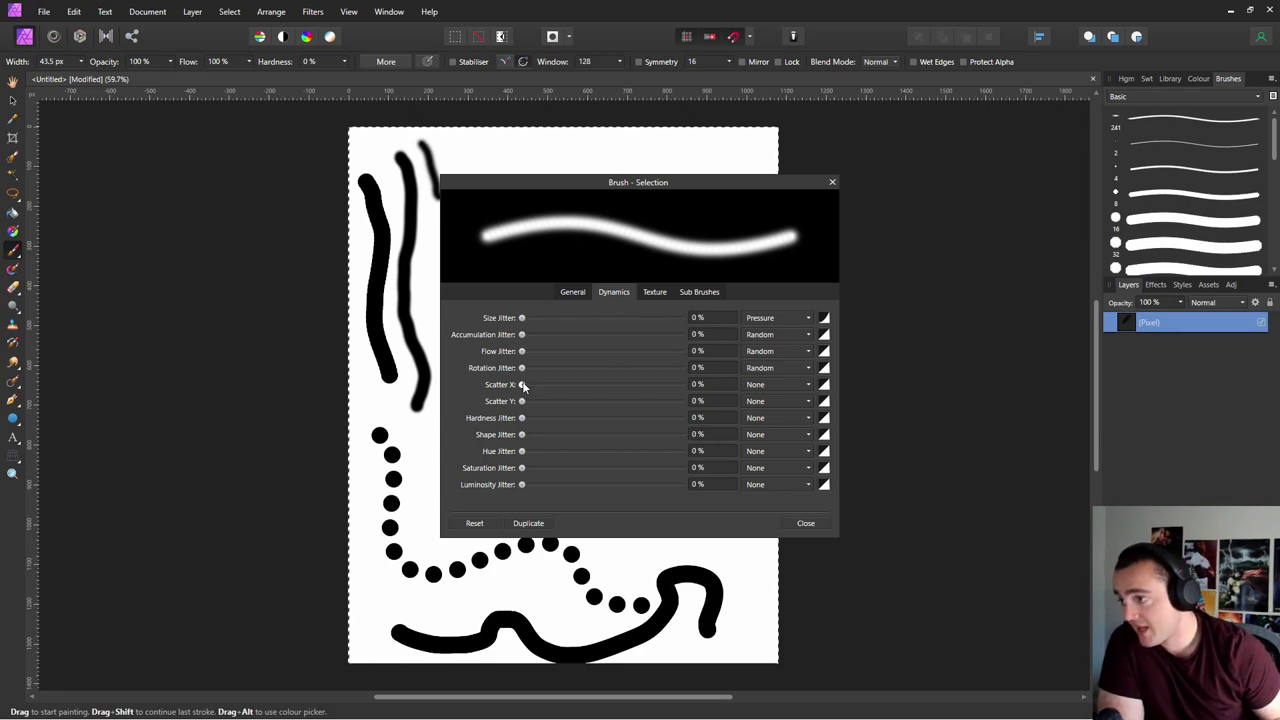
- Try Random scatter X, hardness and shape jitter, reset them to 0%, and show Texture settings
mouse_move(521, 384)
mouse_down()
mouse_move(669, 395)
mouse_move(526, 402)
mouse_move(680, 400)
mouse_move(464, 397)
mouse_move(672, 402)
mouse_move(442, 419)
mouse_up()
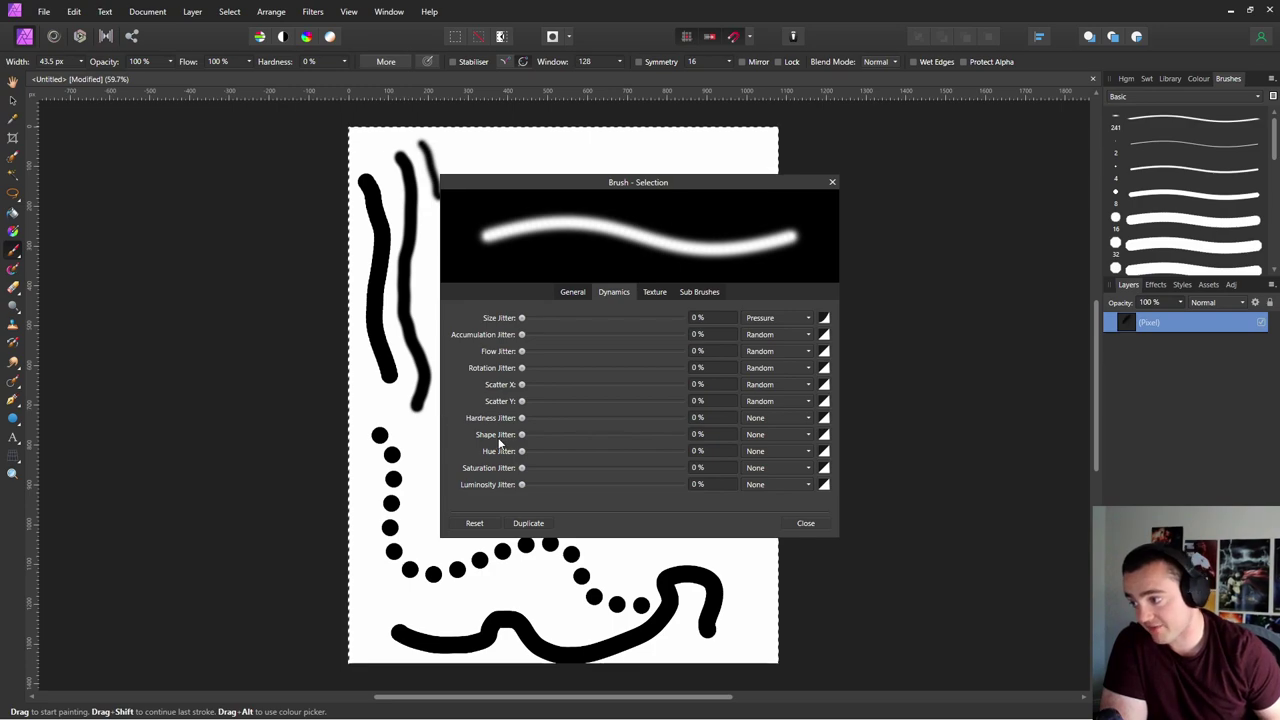
drag(521, 418, 404, 426)
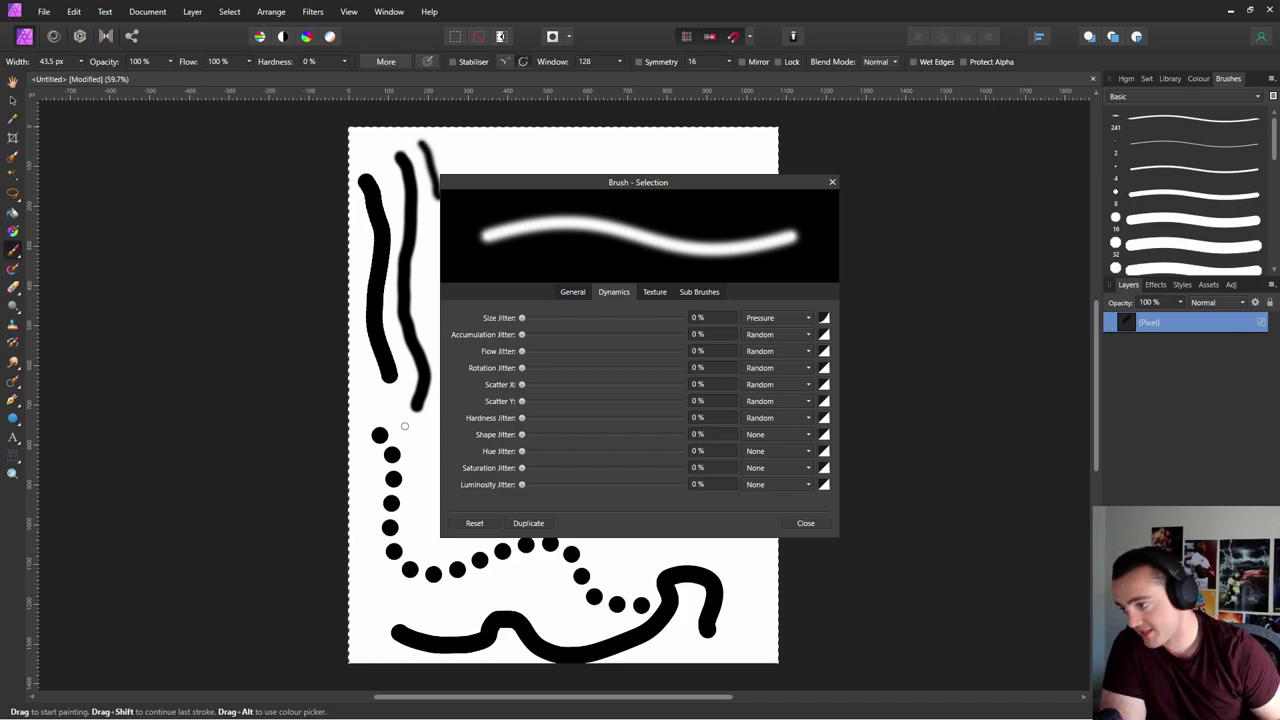
drag(521, 434, 692, 448)
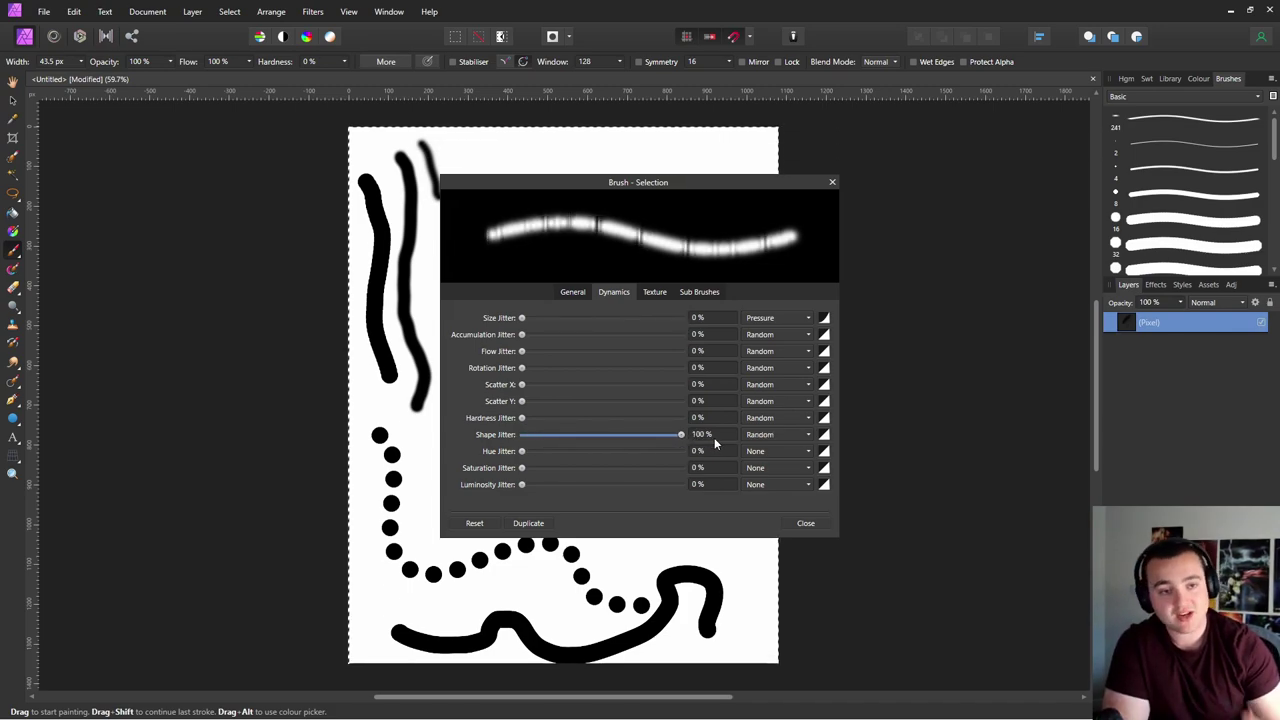
drag(681, 434, 521, 434)
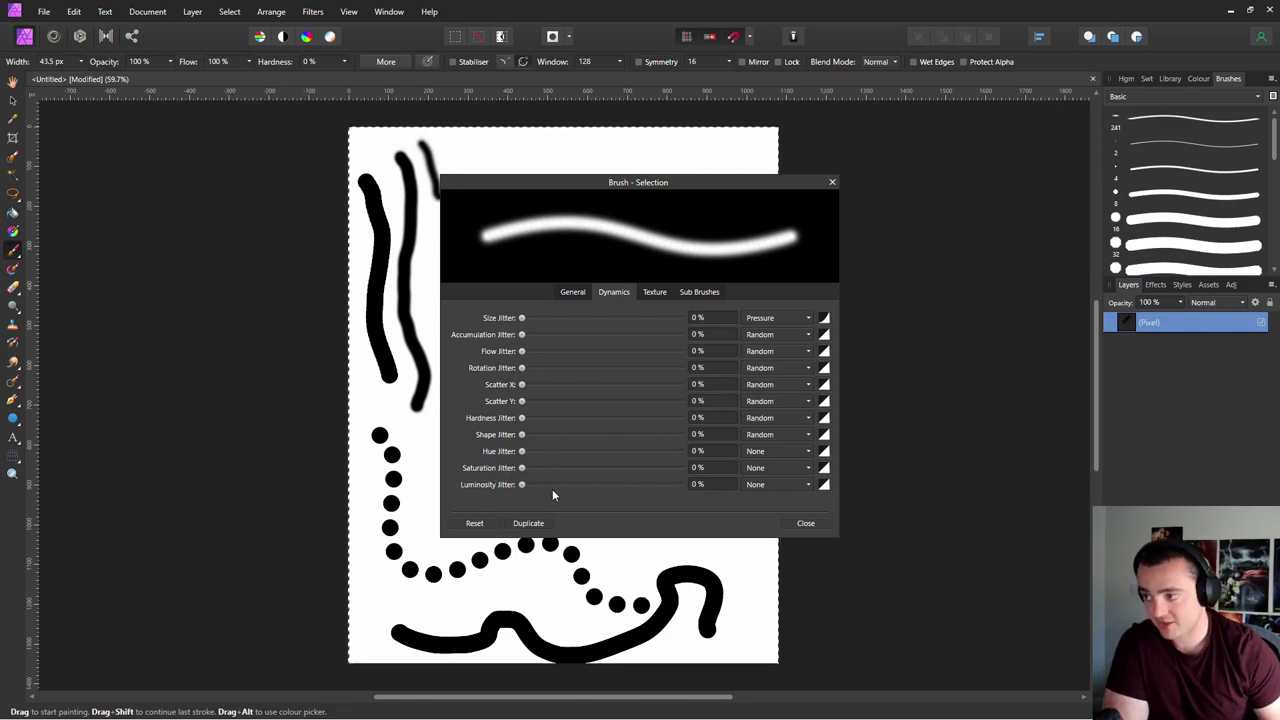
click(654, 291)
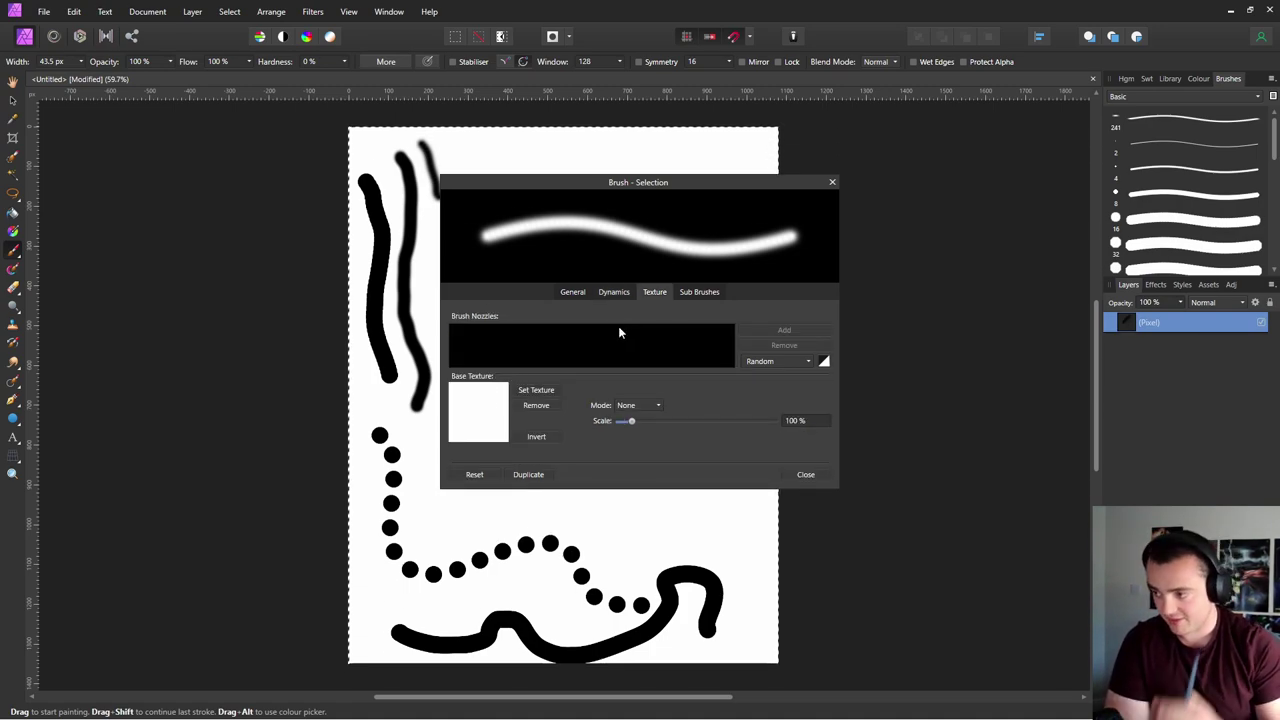
- Add the wasp_PNG 30 image from the insta folder as a sub brush, then remove it
click(699, 291)
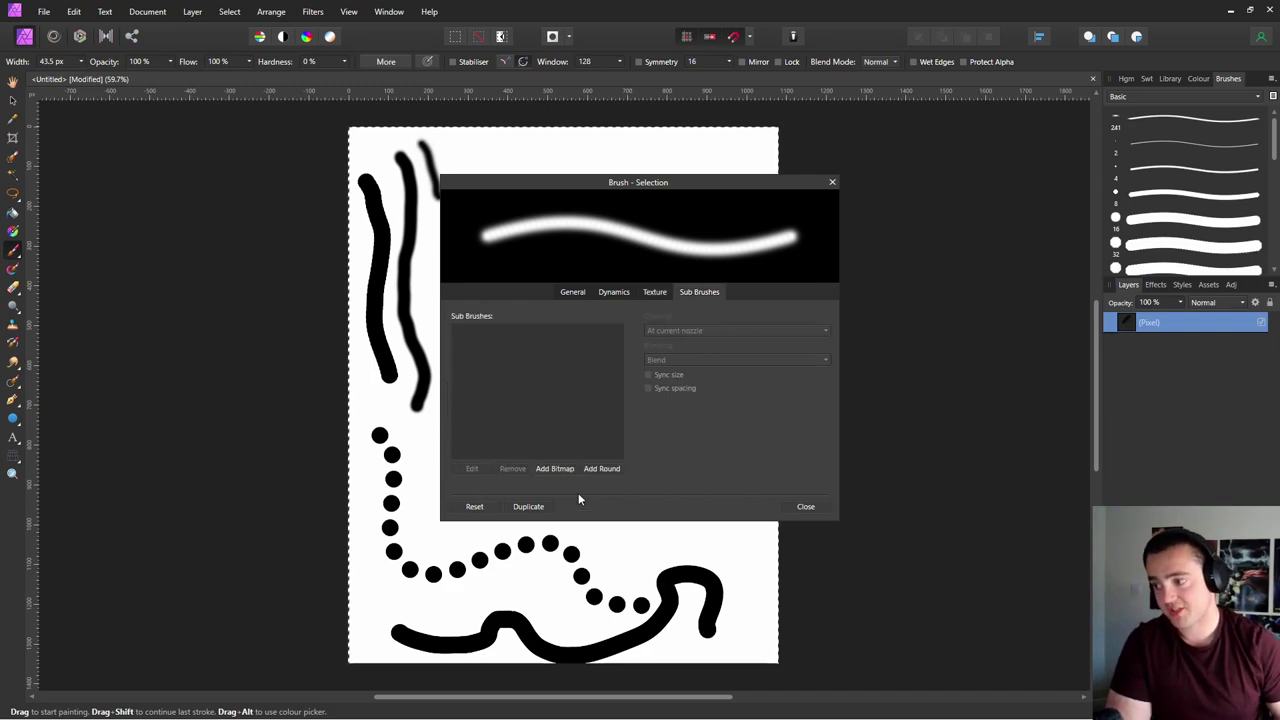
click(563, 469)
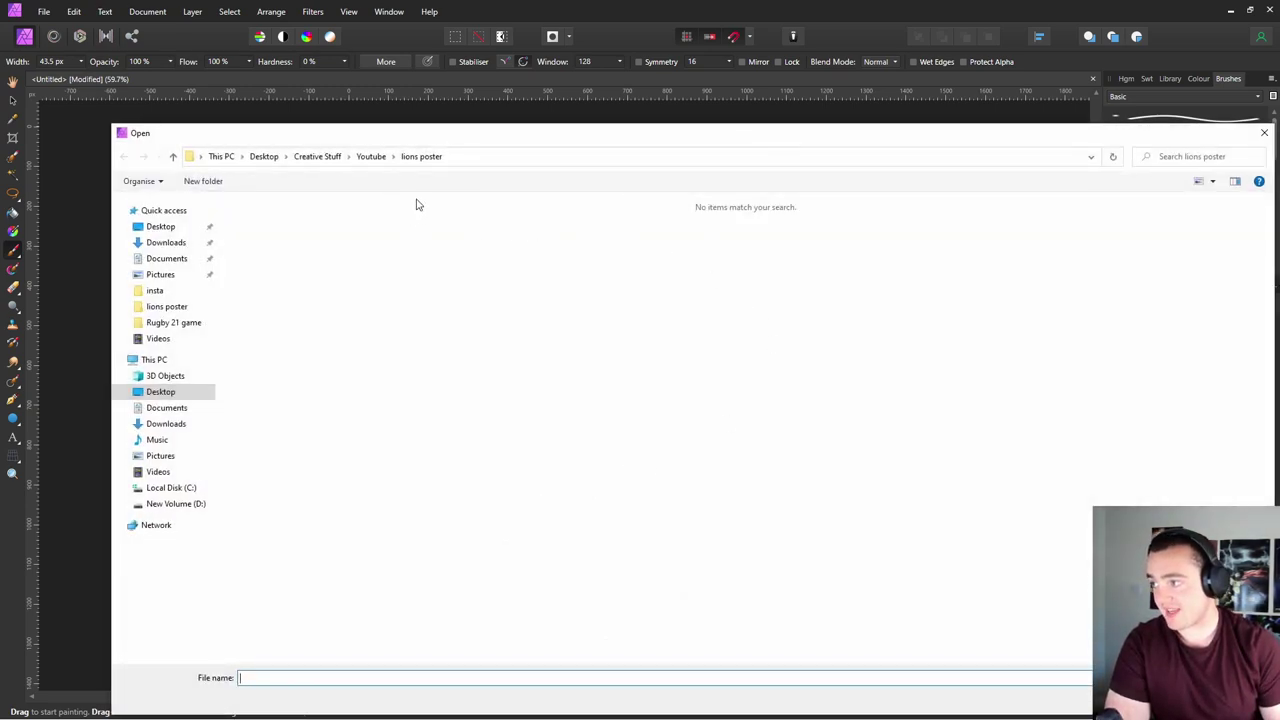
click(155, 287)
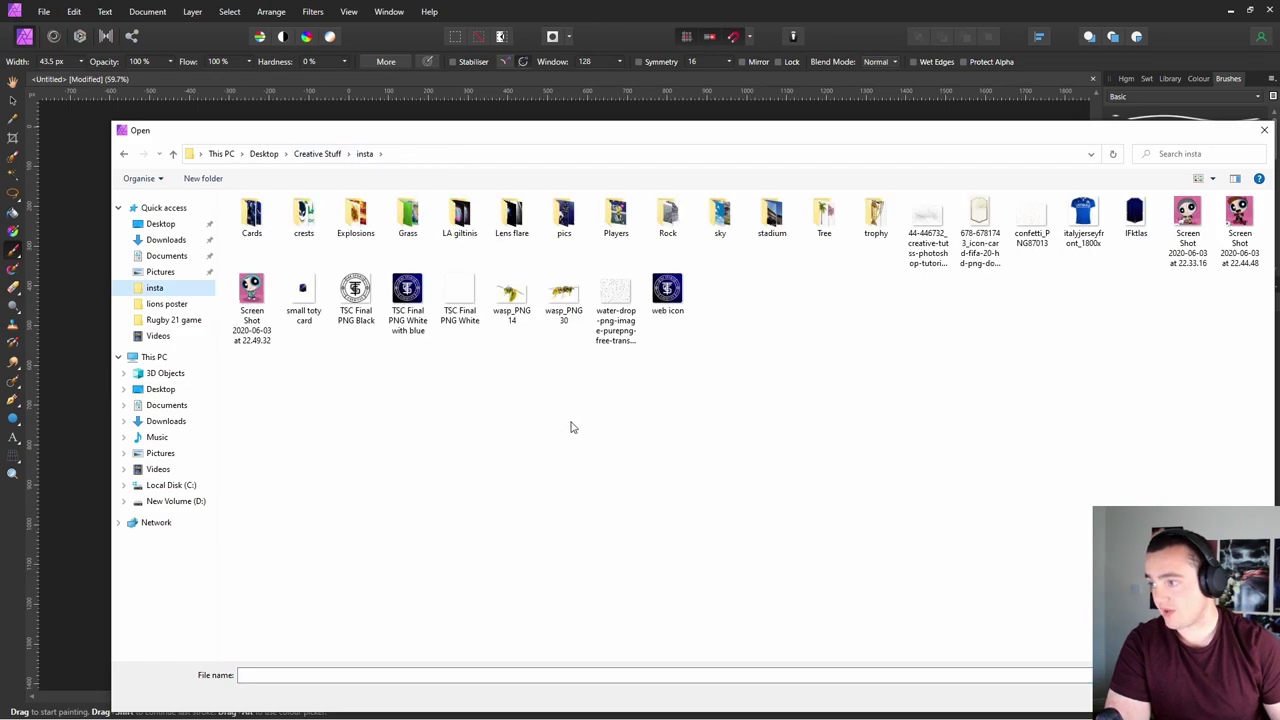
double_click(560, 300)
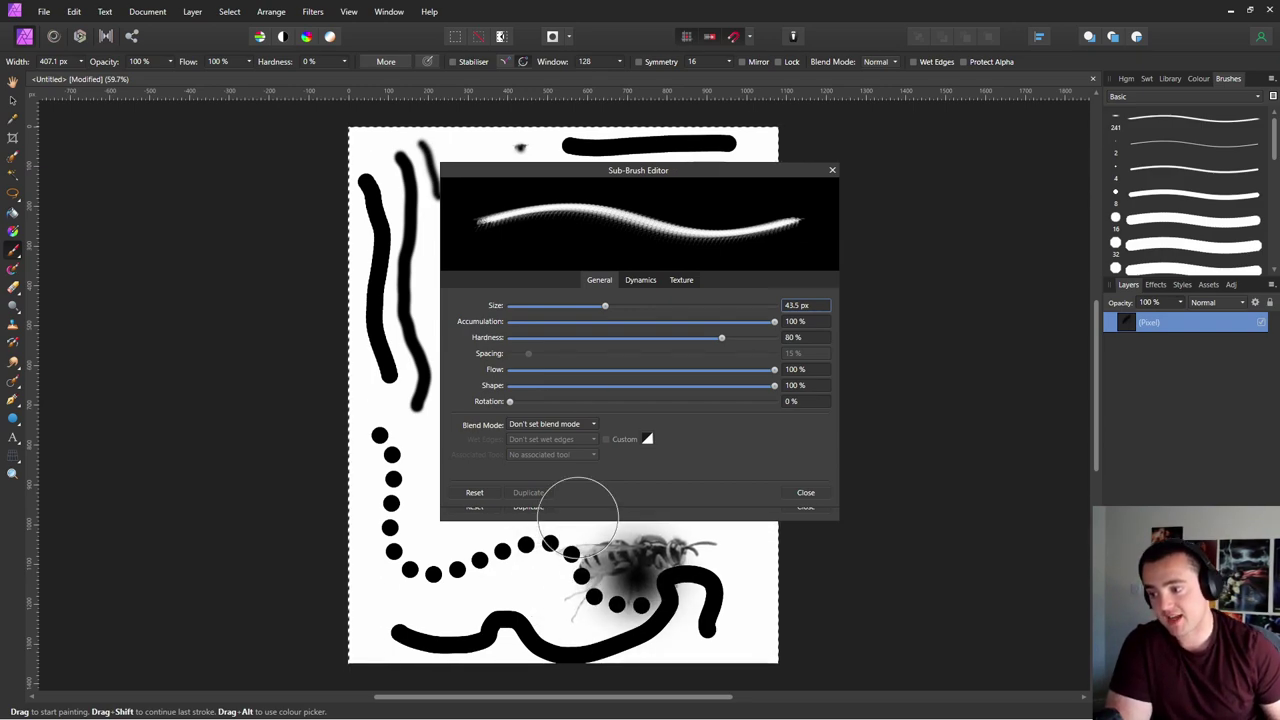
key(Escape)
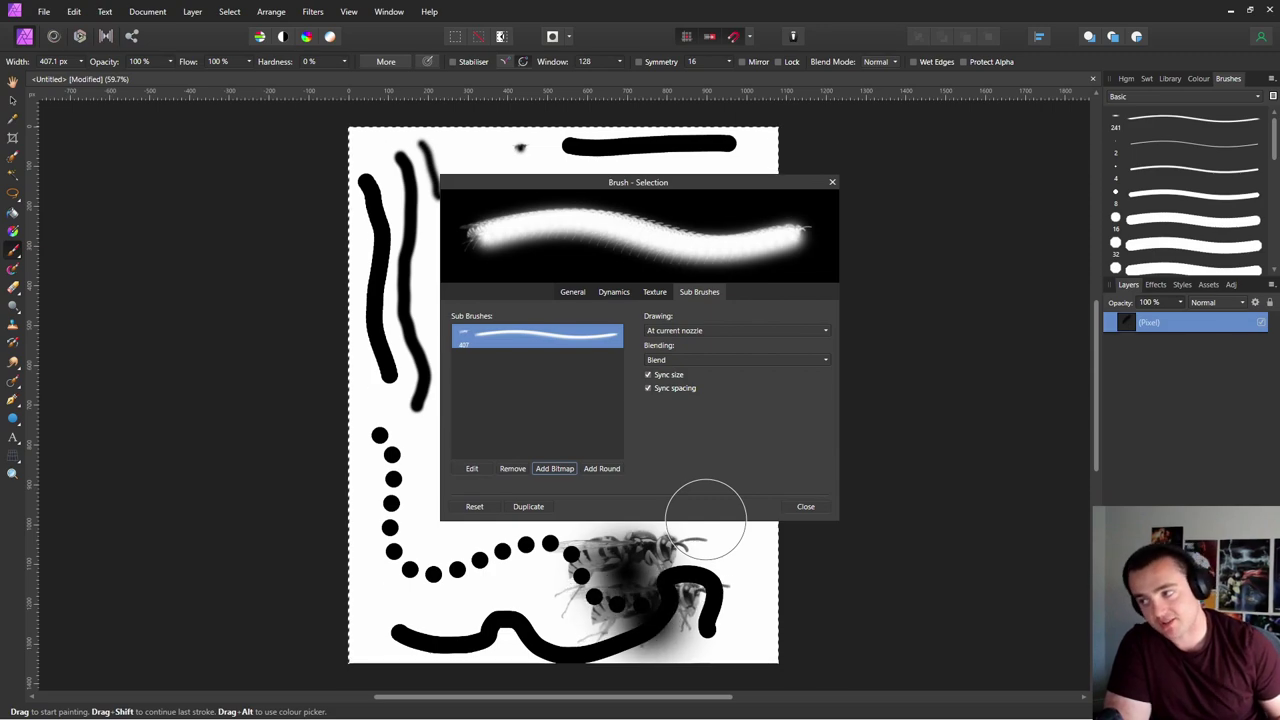
click(514, 468)
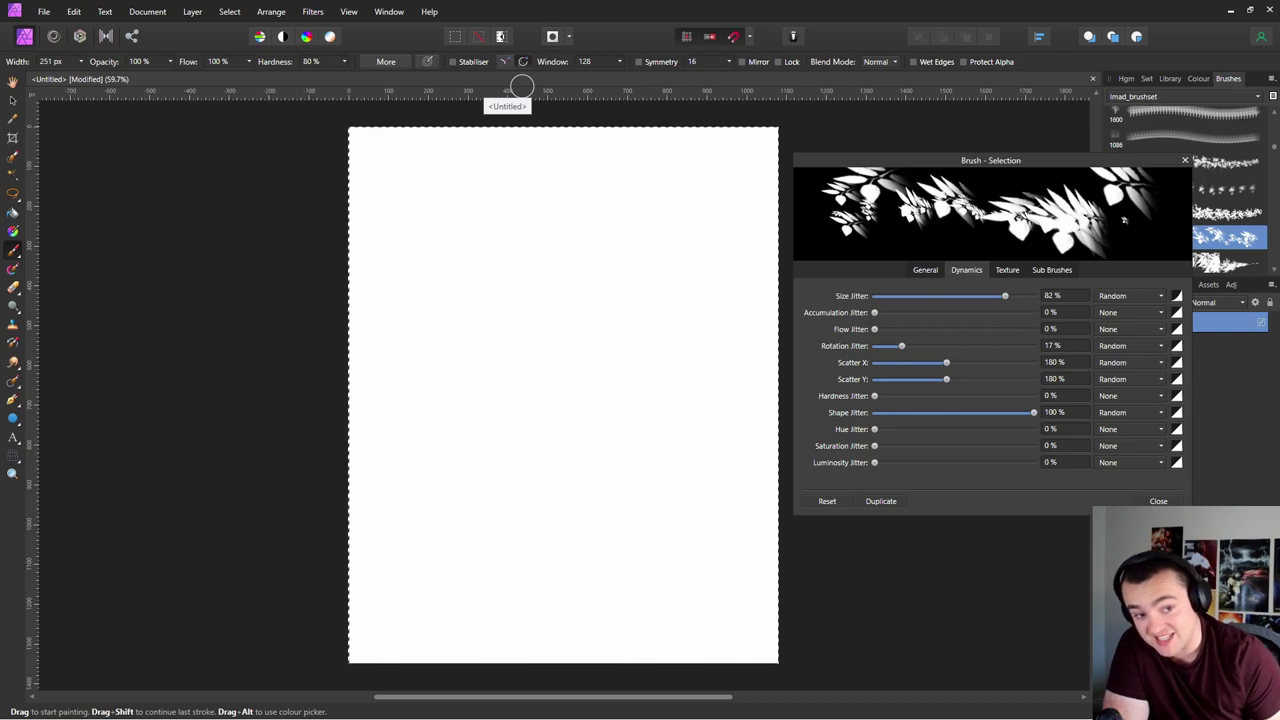
- Stamp a leaf dab, then paint leaf-brush strokes across the top, middle and bottom of the page
click(508, 301)
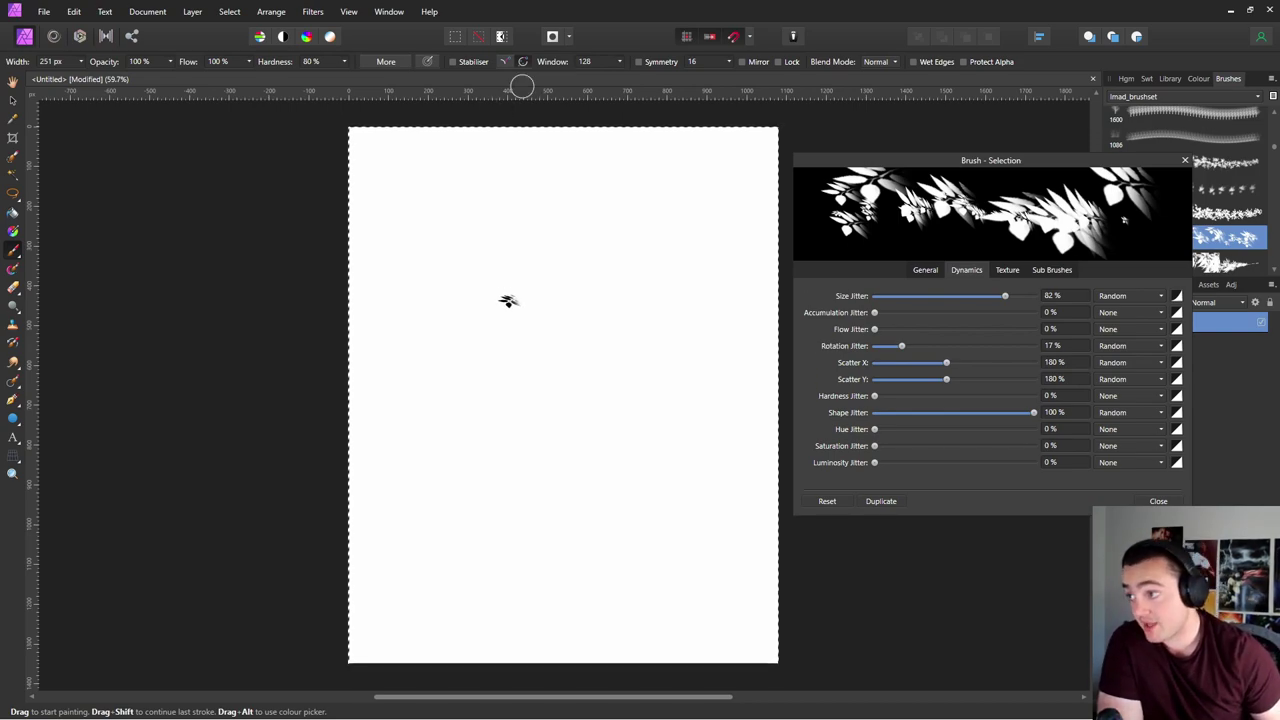
mouse_move(371, 157)
mouse_down()
mouse_move(440, 165)
mouse_move(530, 150)
mouse_move(625, 215)
mouse_move(505, 315)
mouse_move(465, 445)
mouse_move(690, 490)
mouse_move(395, 573)
mouse_up()
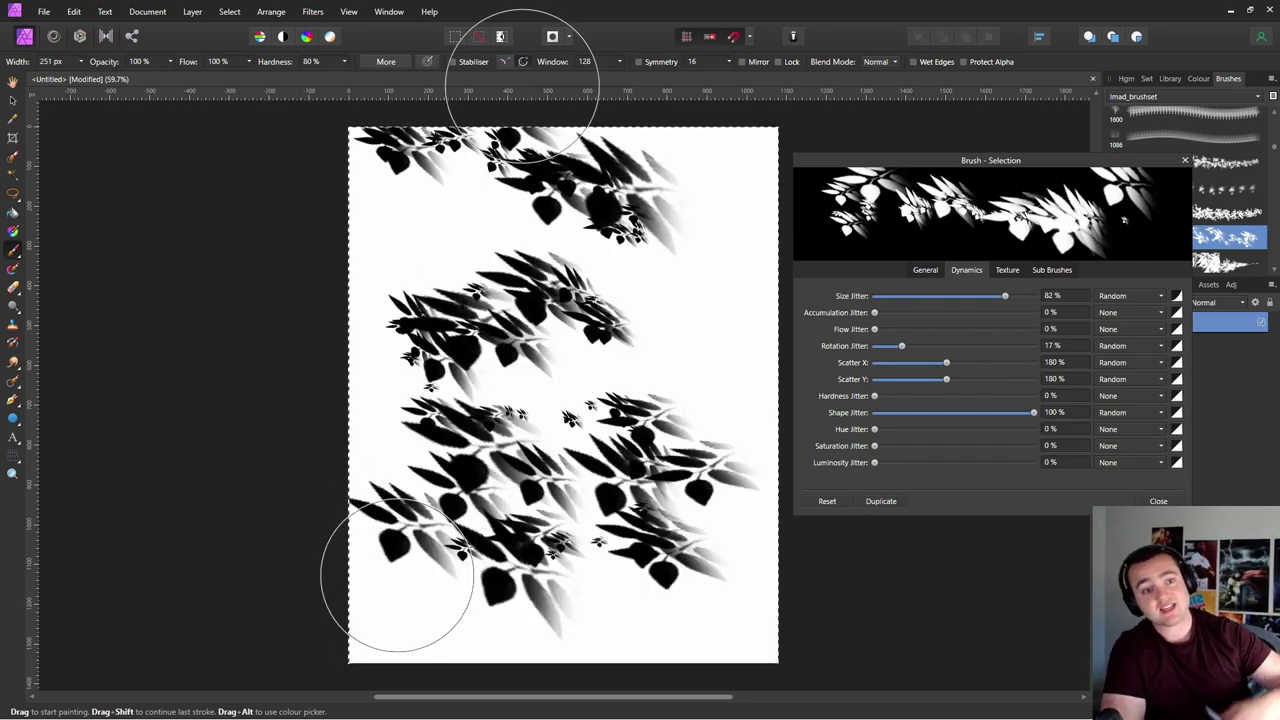
drag(380, 240, 665, 372)
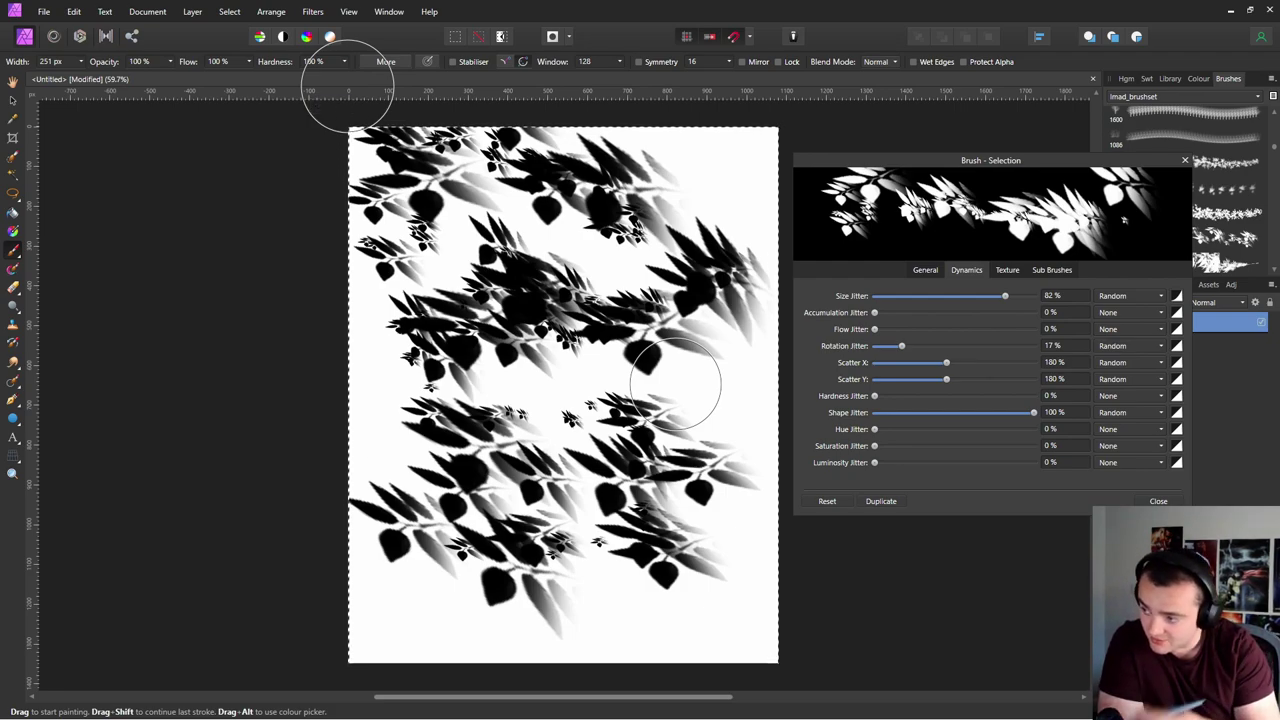
mouse_move(330, 545)
mouse_down()
mouse_move(385, 590)
mouse_move(376, 631)
mouse_move(703, 593)
mouse_move(740, 575)
mouse_up()
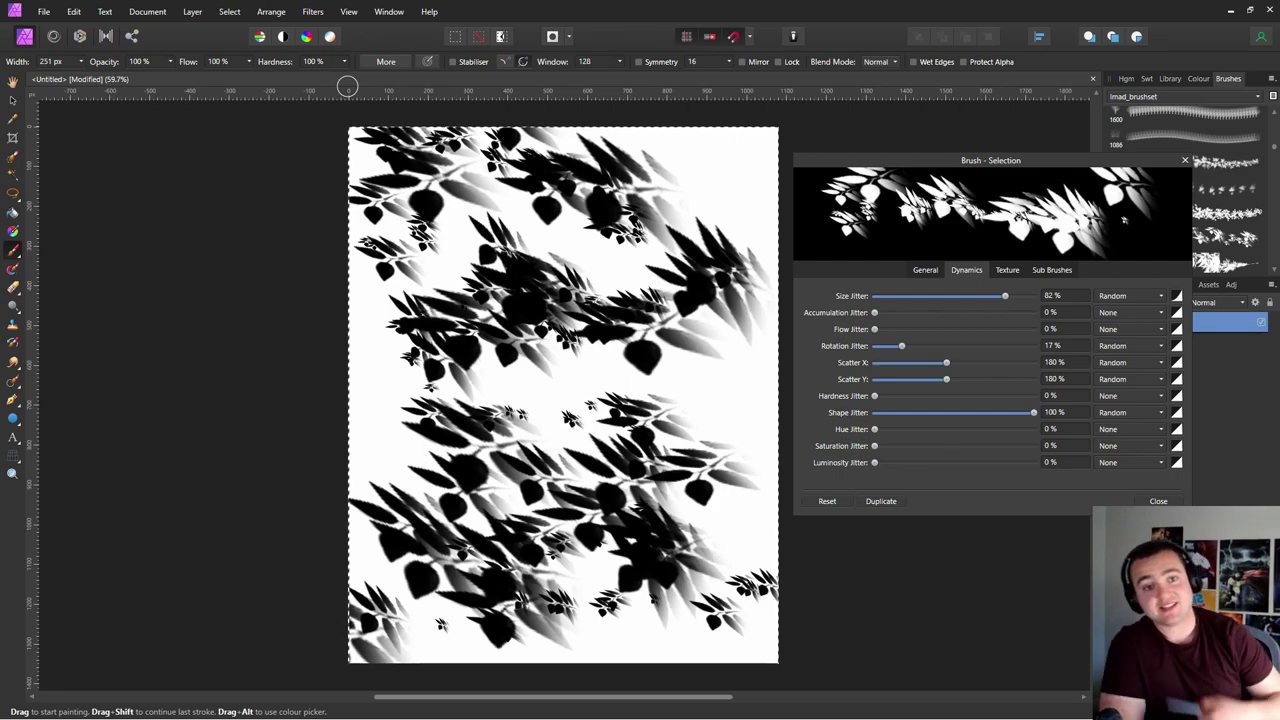